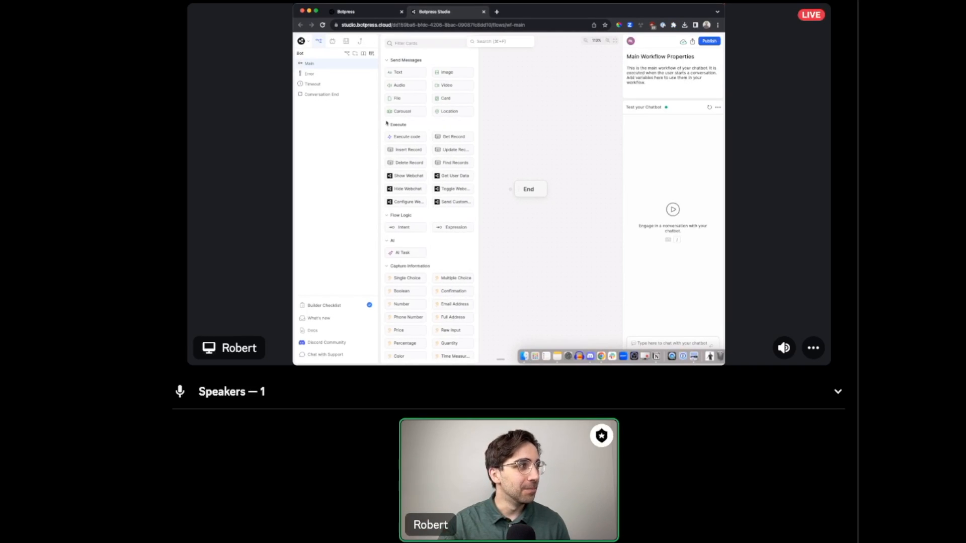
Step: Add an Expression card to the canvas as a new node and start editing its transition label
{"action": "left_click", "coordinate": [407, 124]}
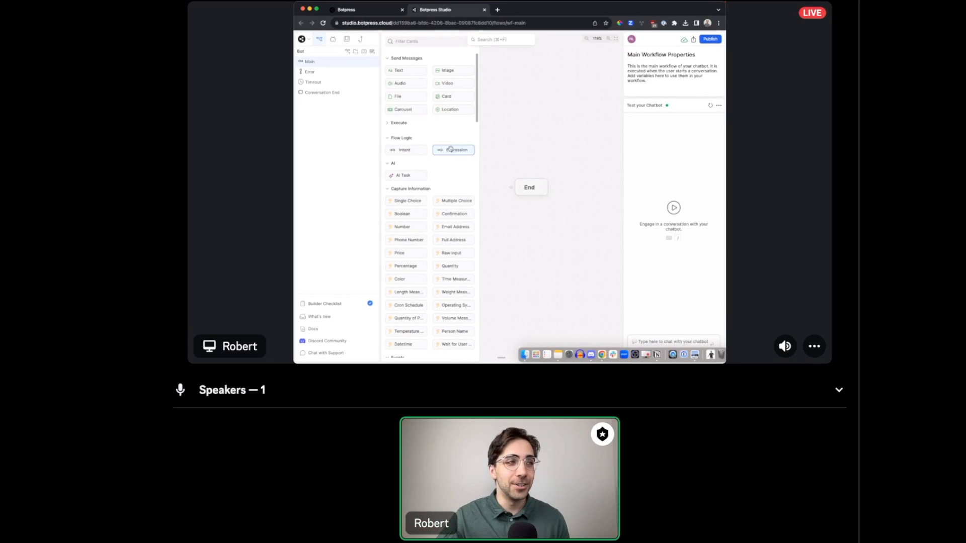
{"action": "left_click_drag", "start_coordinate": [451, 149], "coordinate": [479, 111]}
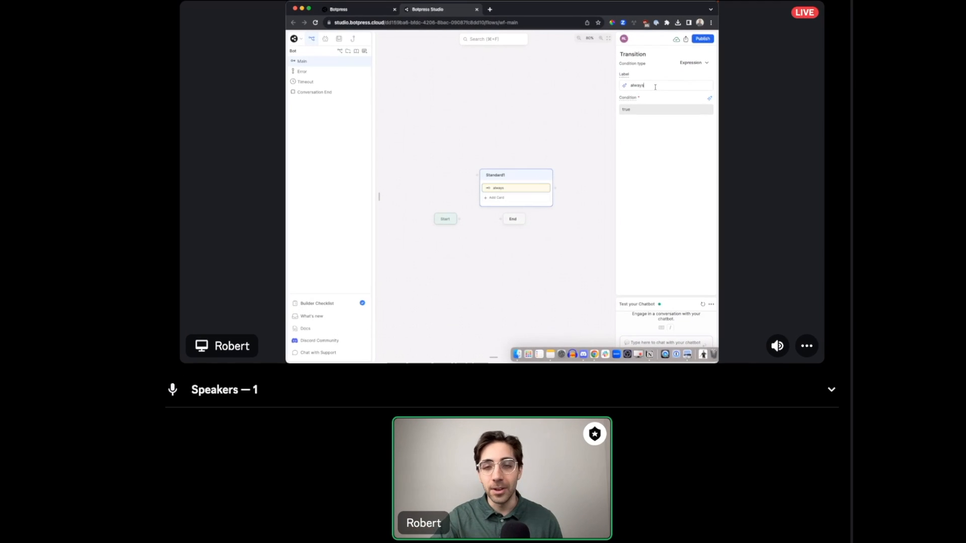
{"action": "left_click", "coordinate": [655, 87]}
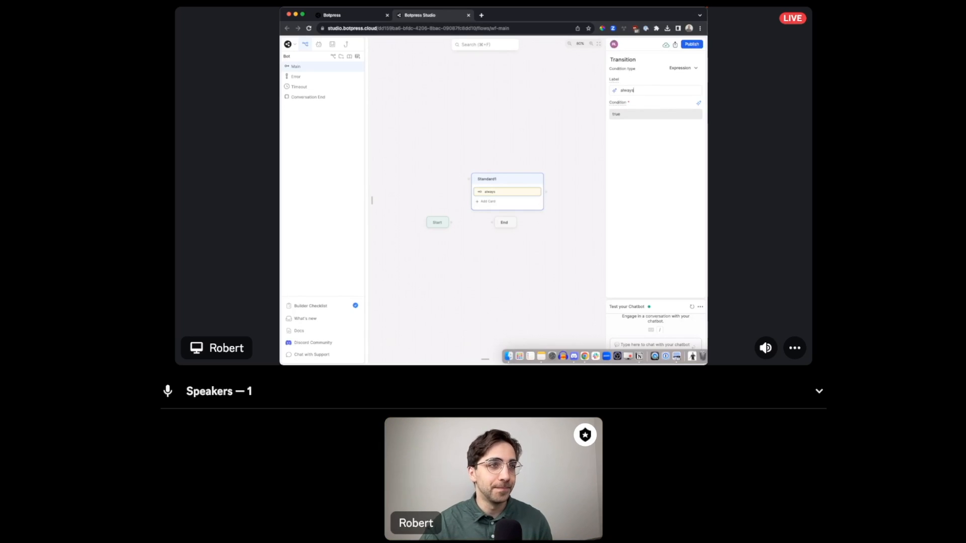
Step: Delete the node holding the Expression card from the main workflow
{"action": "key", "text": "super+Tab"}
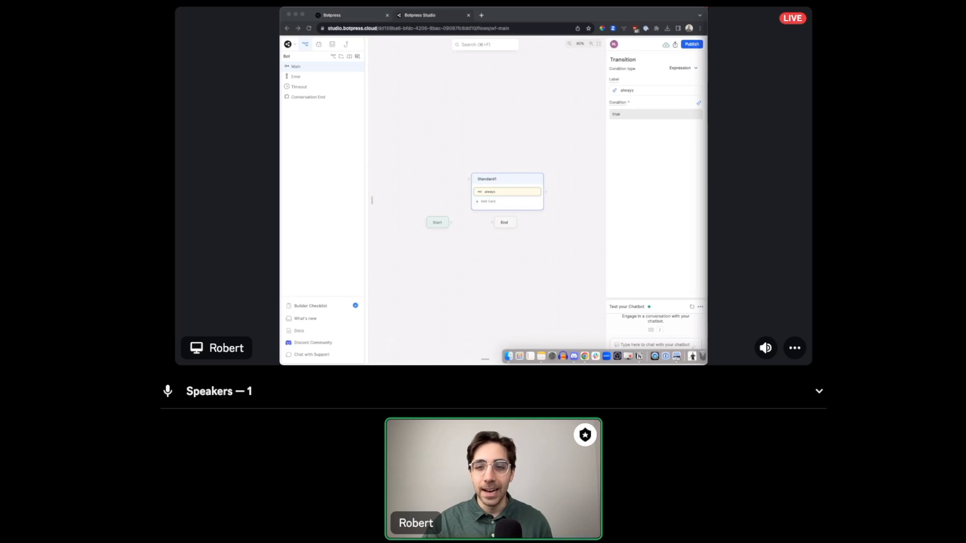
{"action": "key", "text": "super+Tab"}
{"action": "right_click", "coordinate": [528, 176]}
{"action": "left_click", "coordinate": [543, 205]}
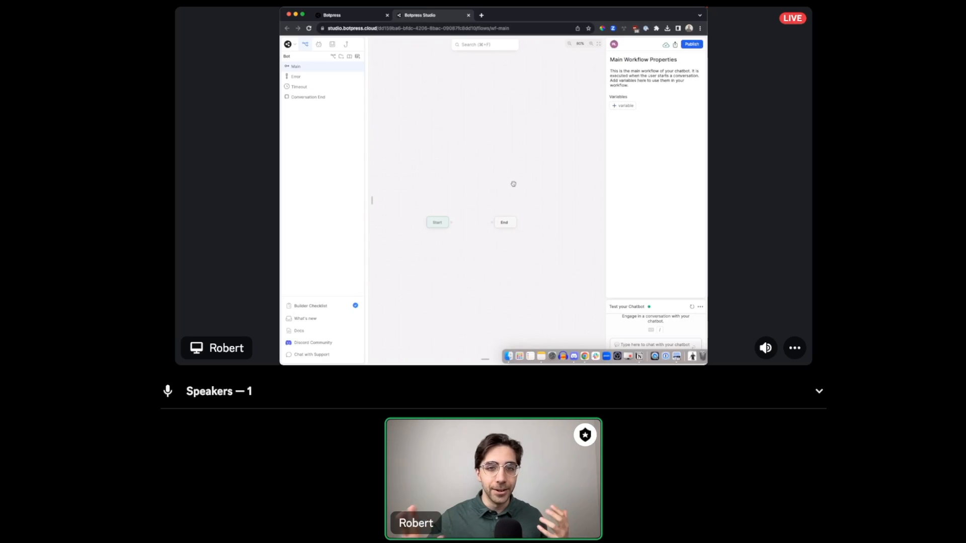
Step: Move the End node well below the Start node and connect Start to a new standard node placed above it
{"action": "left_click", "coordinate": [600, 44]}
{"action": "left_click_drag", "start_coordinate": [562, 209], "coordinate": [571, 321]}
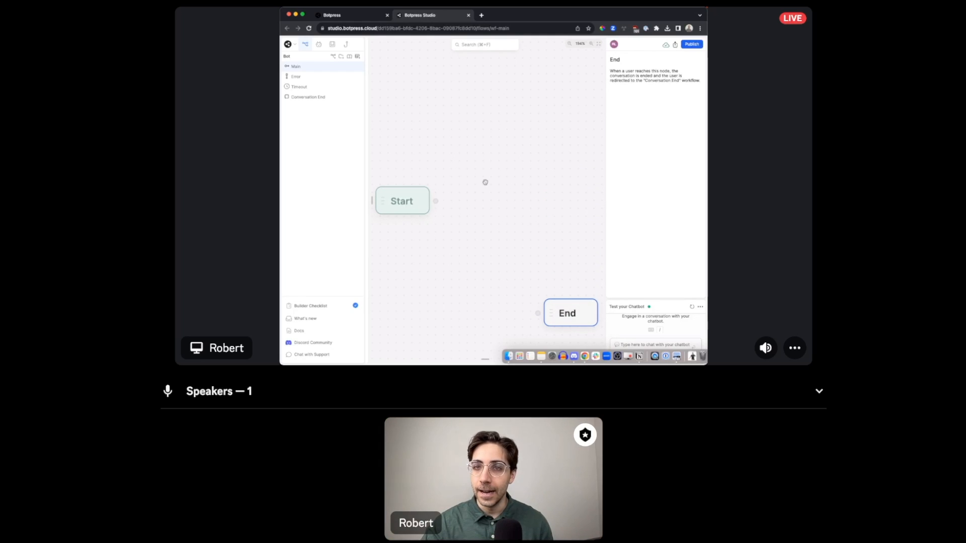
{"action": "scroll", "coordinate": [474, 175], "scroll_direction": "down", "scroll_amount": 3}
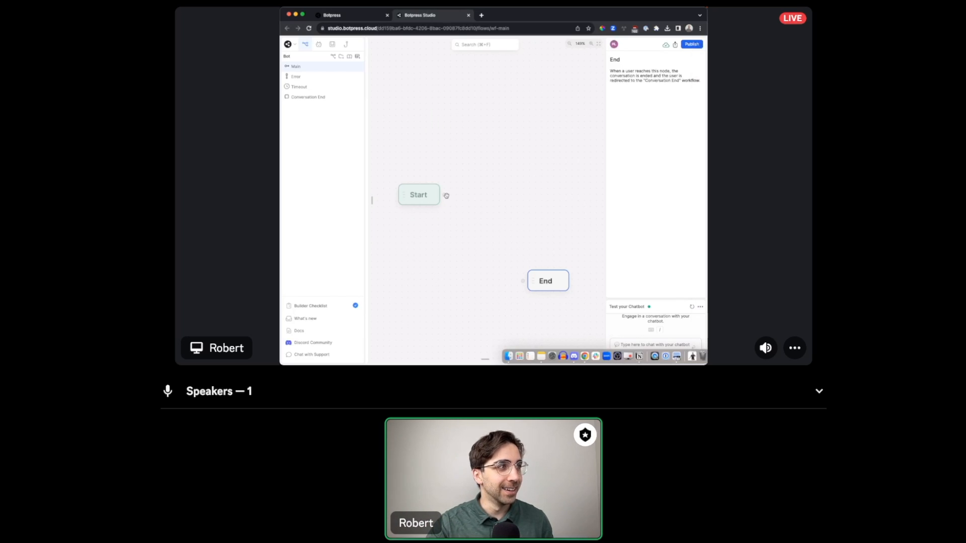
{"action": "left_click_drag", "start_coordinate": [447, 195], "coordinate": [480, 89]}
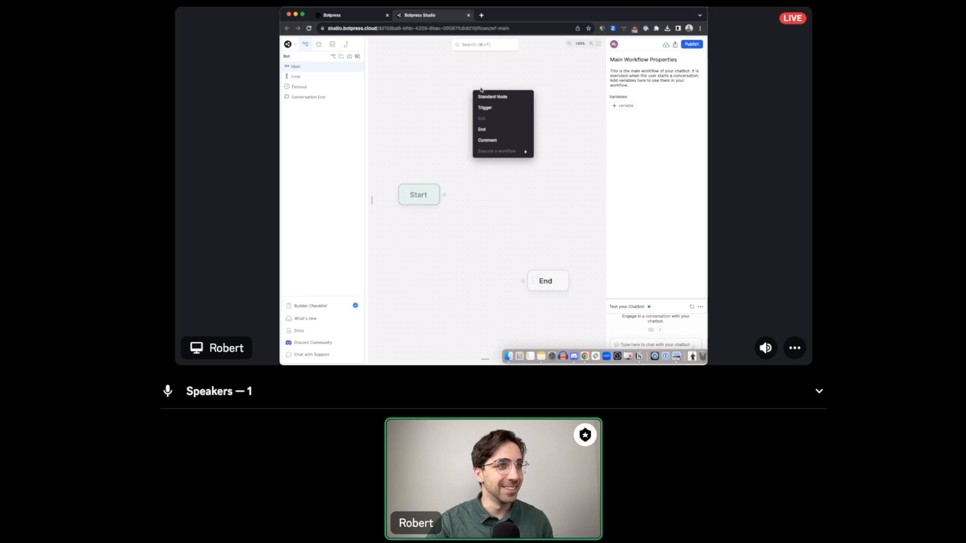
{"action": "left_click", "coordinate": [492, 95]}
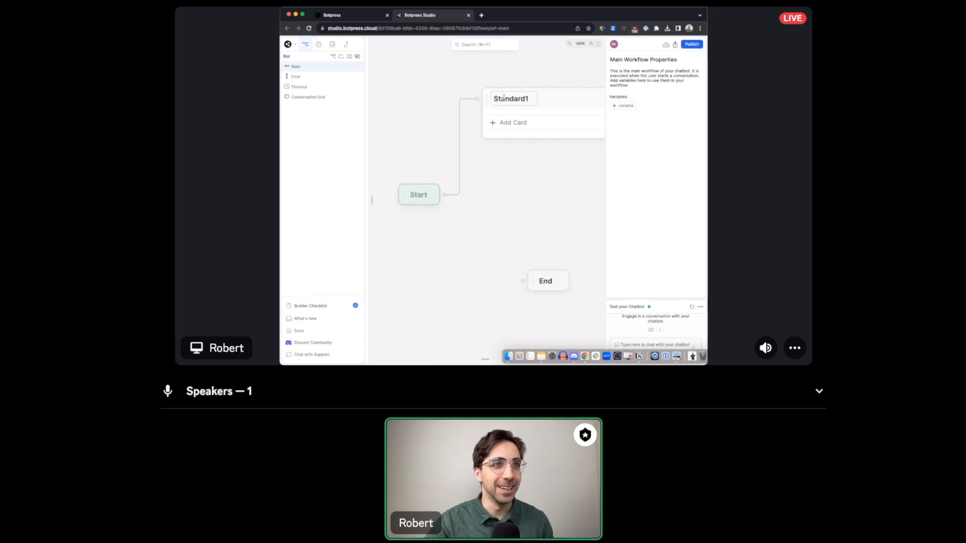
Step: Add a Raw Input card to the Standard1 node that asks "Which is your favourite?"
{"action": "left_click", "coordinate": [544, 126]}
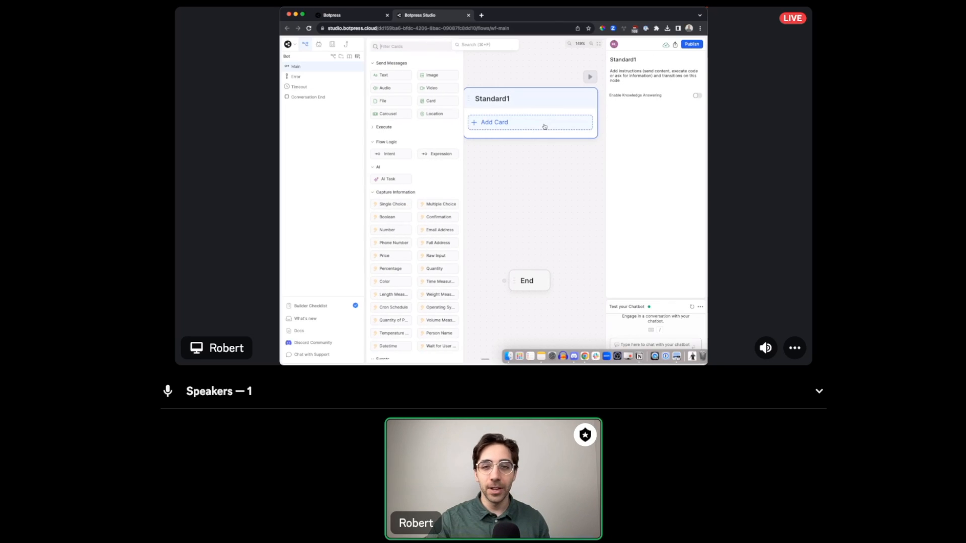
{"action": "scroll", "coordinate": [420, 217], "scroll_direction": "down", "scroll_amount": 2}
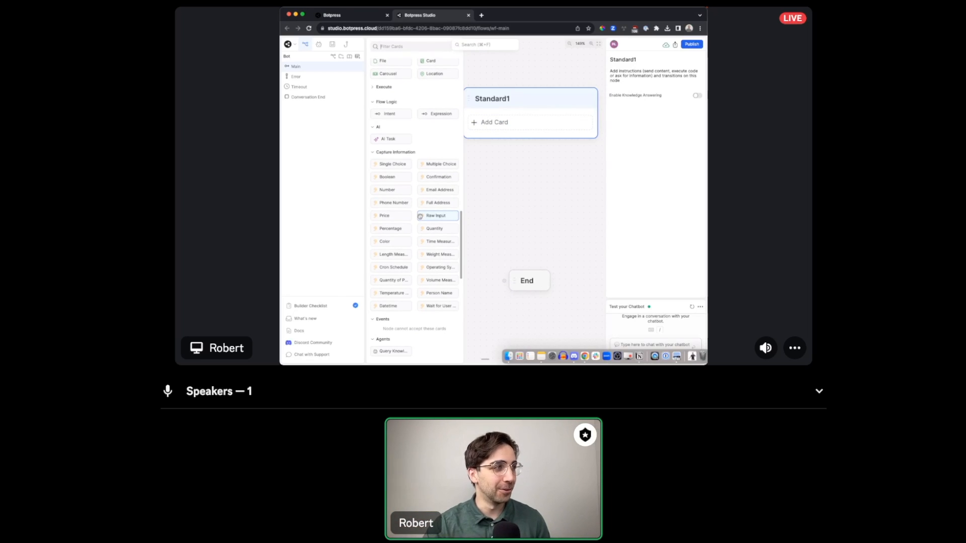
{"action": "left_click_drag", "start_coordinate": [437, 216], "coordinate": [514, 124]}
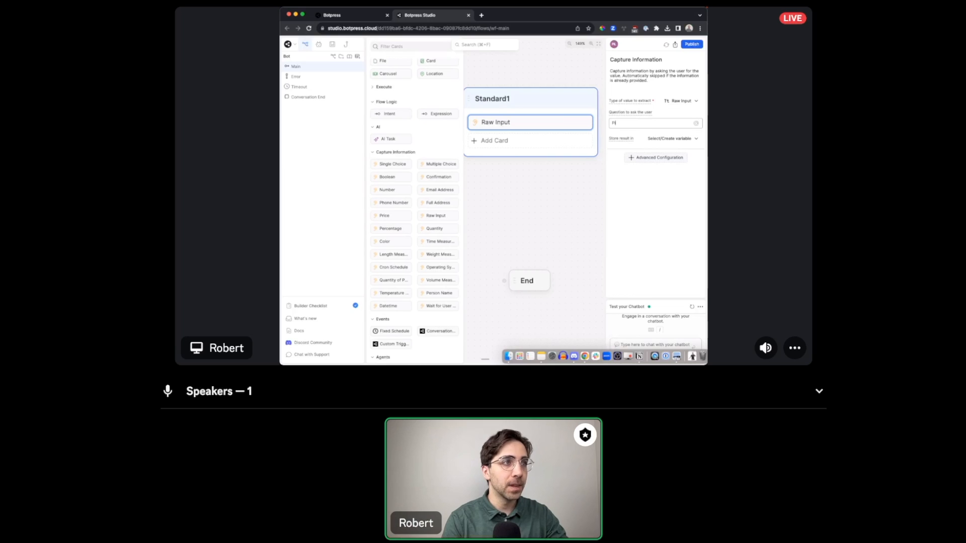
{"action": "type", "text": "Which"}
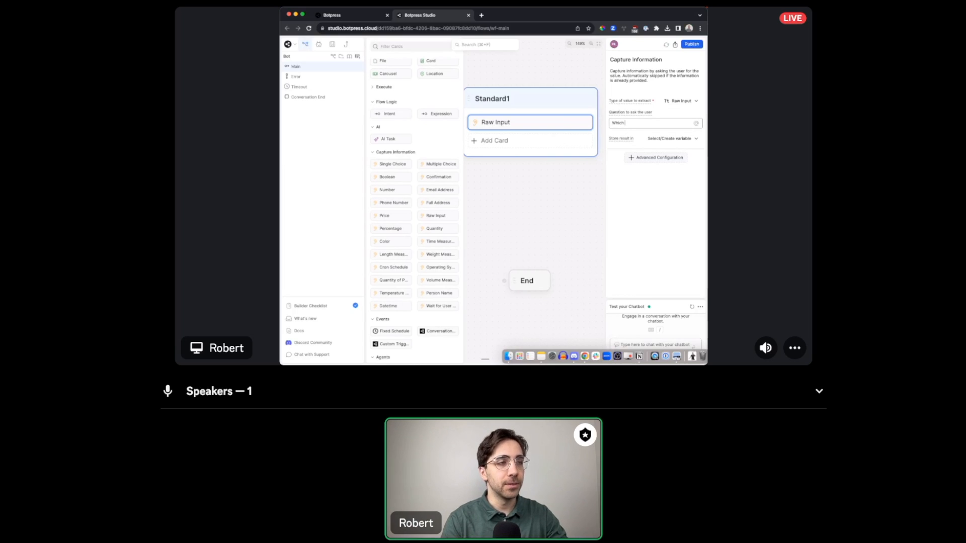
{"action": "type", "text": " is your favourite?"}
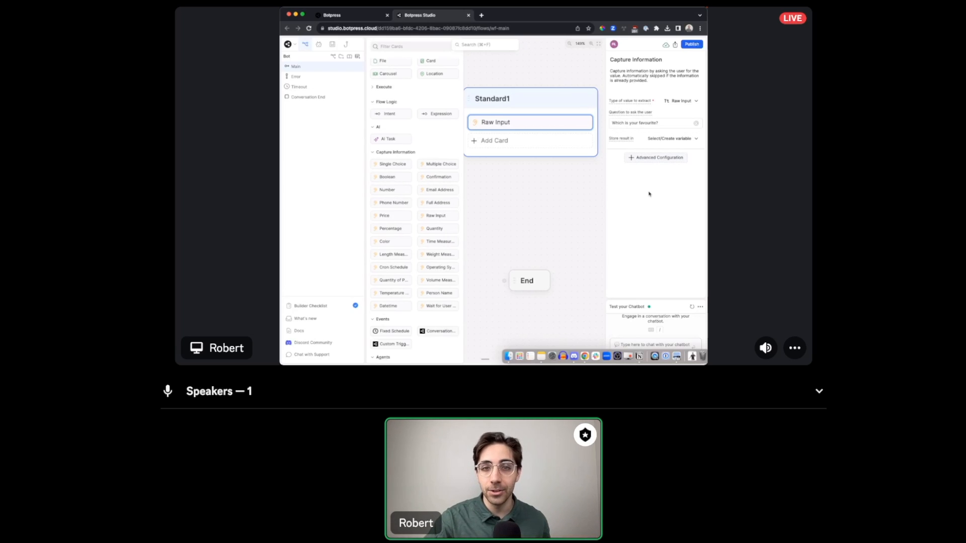
Step: Add a Choices configuration to the Raw Input card with the items Soup and Stew
{"action": "left_click", "coordinate": [658, 157]}
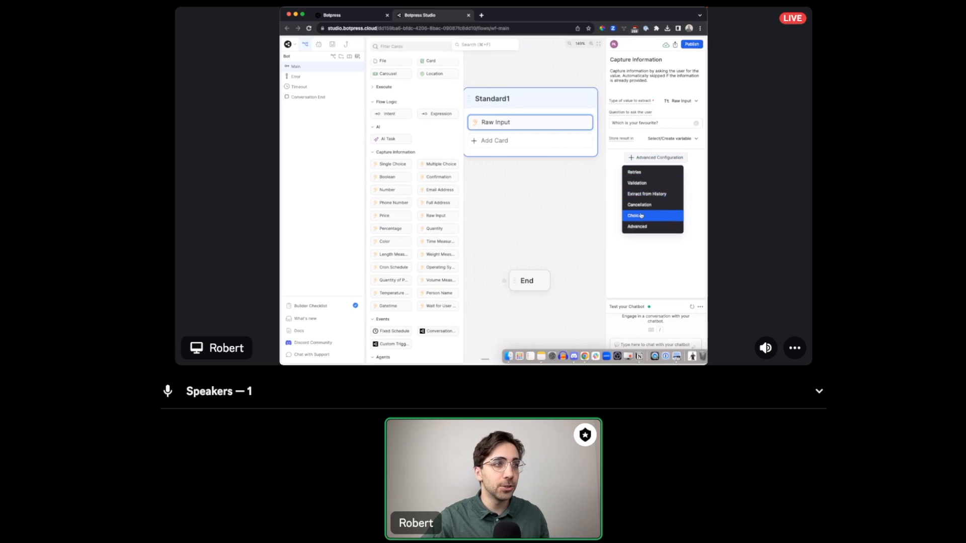
{"action": "left_click", "coordinate": [641, 215]}
{"action": "left_click", "coordinate": [697, 169]}
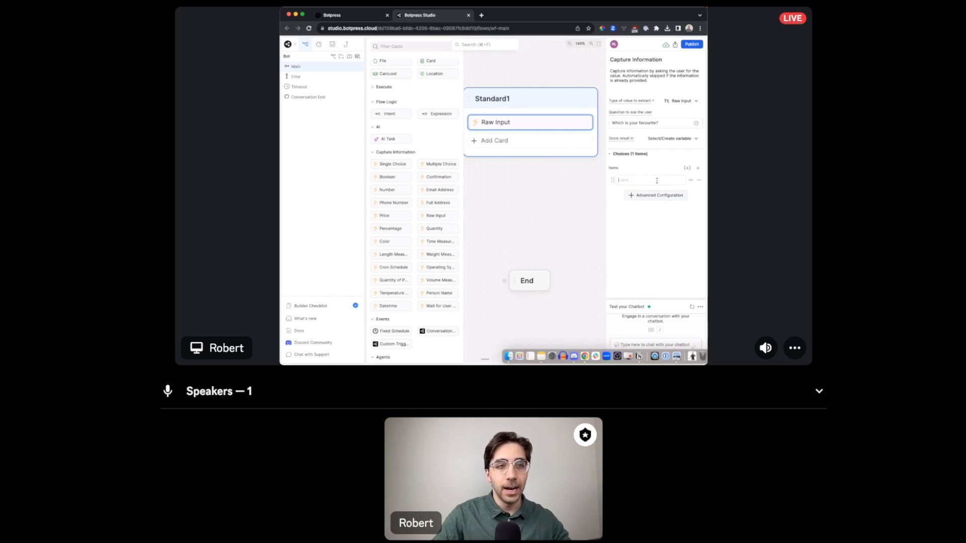
{"action": "type", "text": "Soup"}
{"action": "key", "text": "Return"}
{"action": "type", "text": "Stew"}
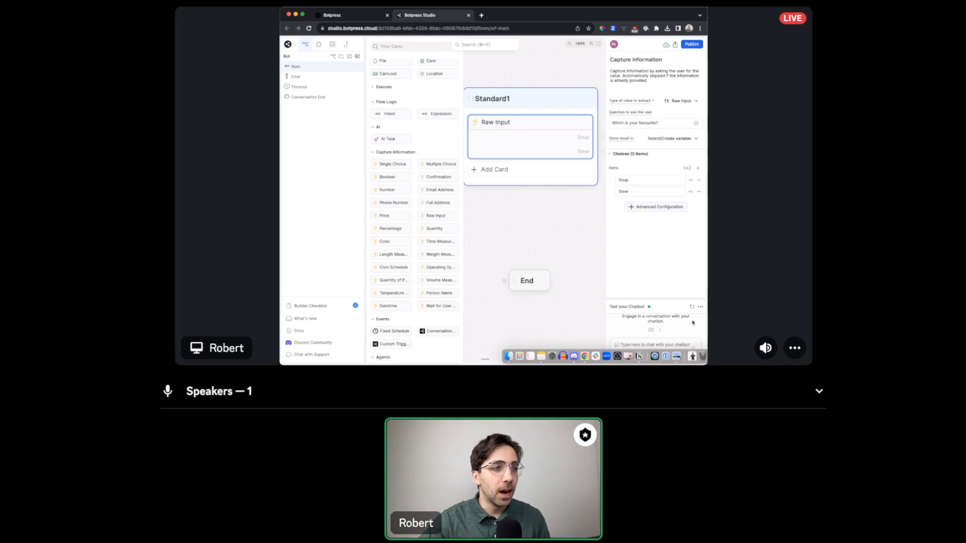
Step: Test the chatbot by sending it the message "x"
{"action": "left_click", "coordinate": [677, 342]}
{"action": "type", "text": "x"}
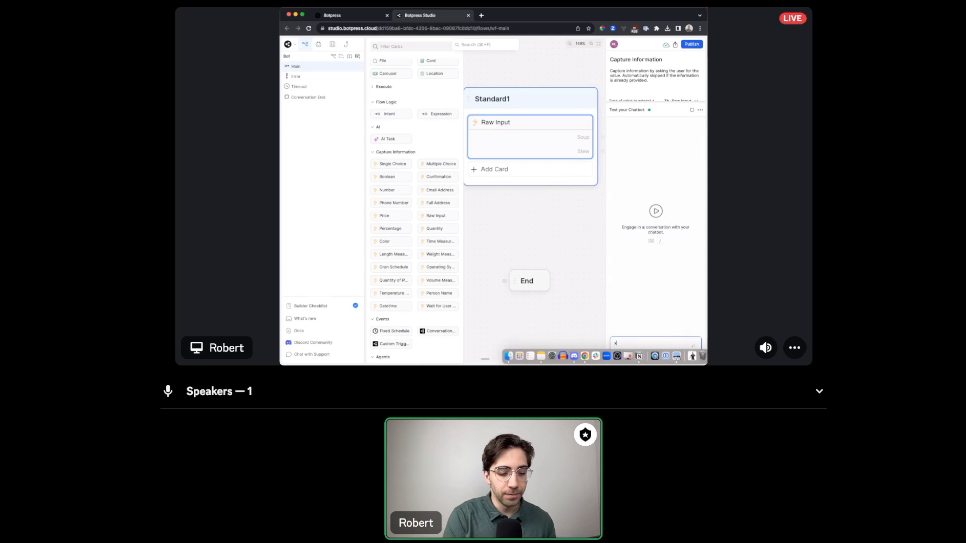
{"action": "key", "text": "Return"}
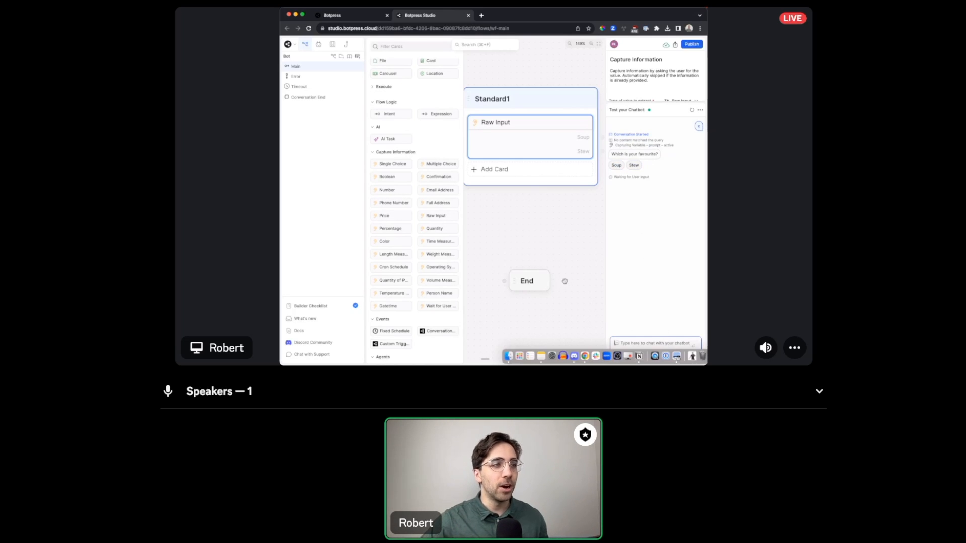
{"action": "left_click", "coordinate": [563, 280]}
{"action": "left_click", "coordinate": [658, 343]}
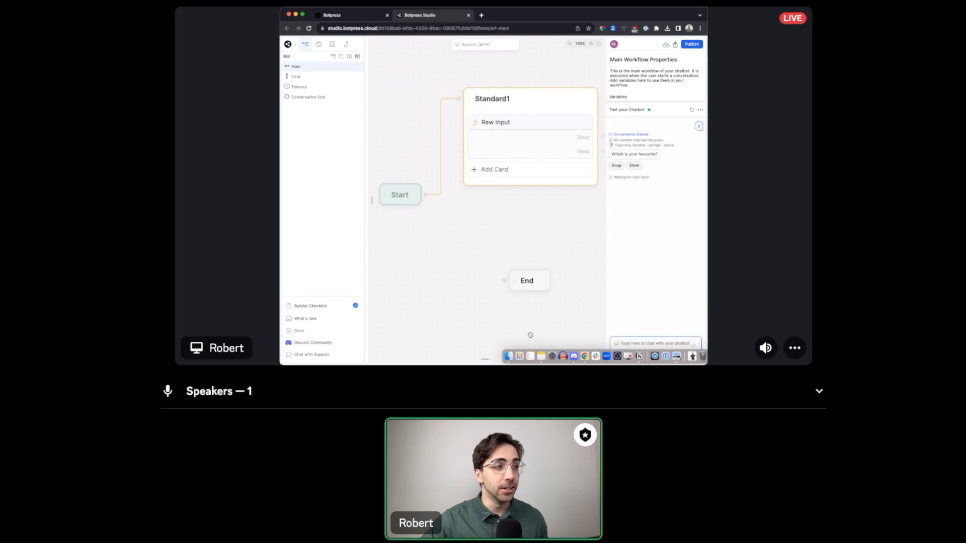
{"action": "left_click", "coordinate": [600, 347]}
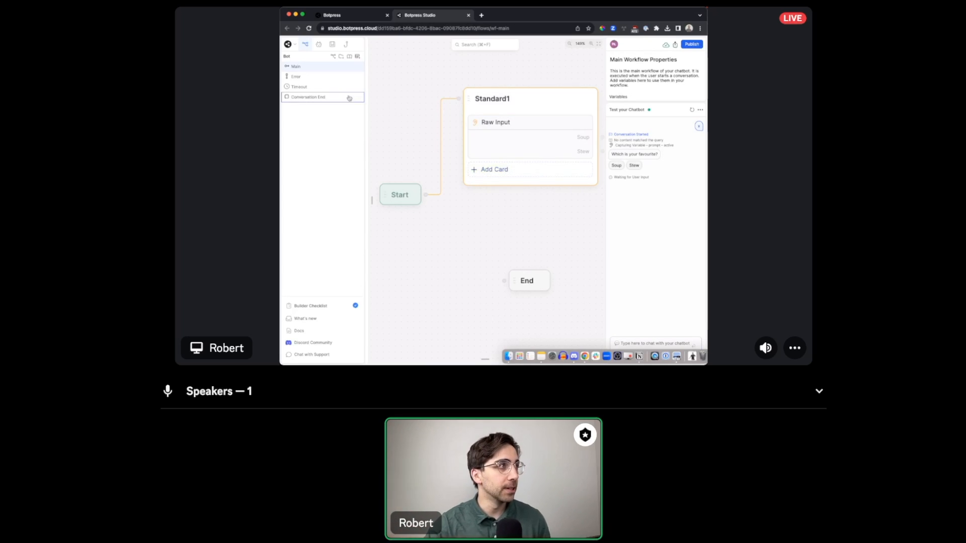
Step: Create a new intent named going_gym
{"action": "left_click", "coordinate": [331, 45]}
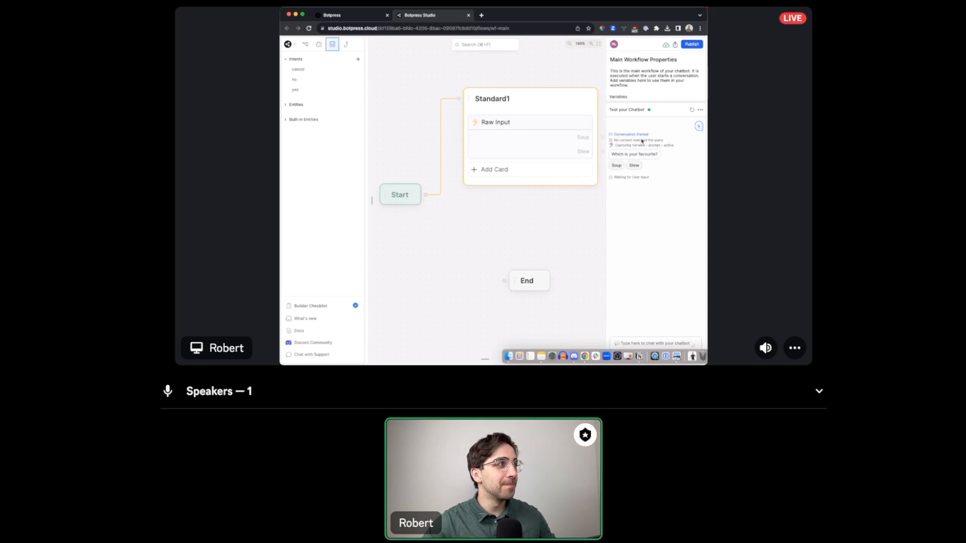
{"action": "left_click", "coordinate": [357, 60]}
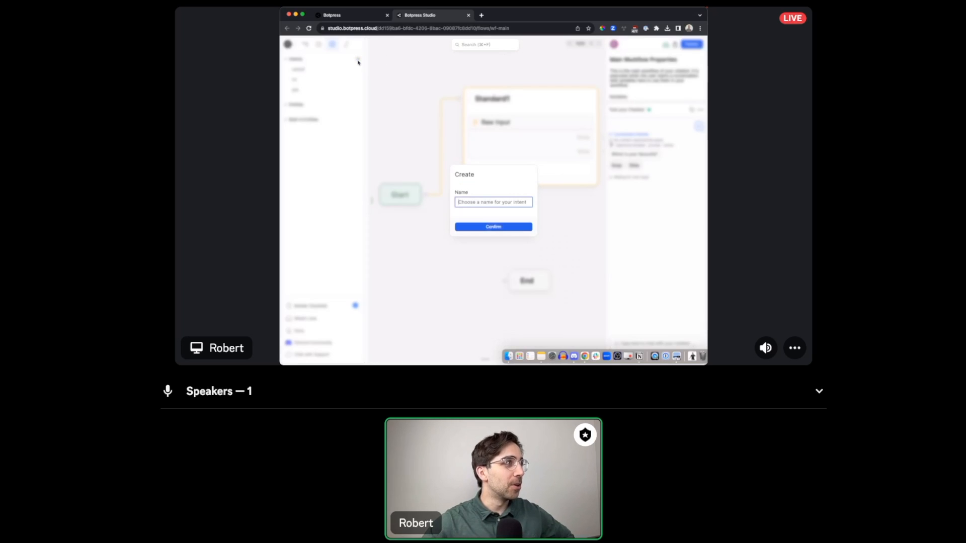
{"action": "type", "text": "going_gym"}
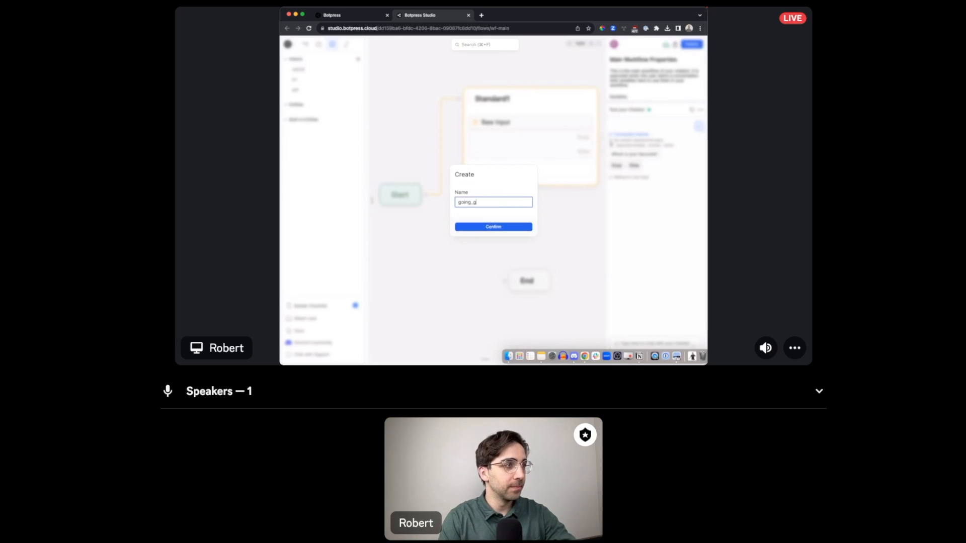
{"action": "key", "text": "Return"}
Step: Add the utterances "I want to go to the gym", "gym", "go to gym" and "gym please" to the going_gym intent
{"action": "left_click", "coordinate": [397, 61]}
{"action": "type", "text": "I want to"}
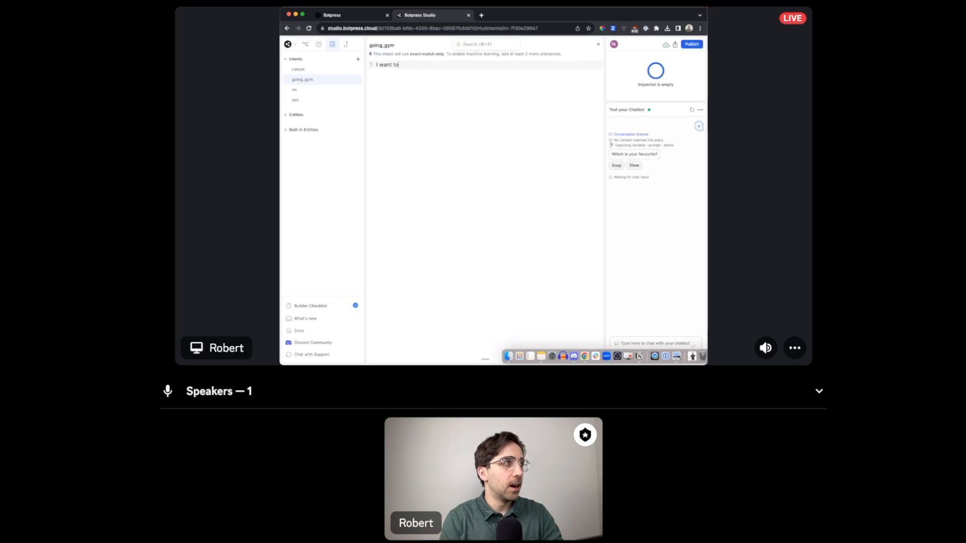
{"action": "type", "text": " go to the gym"}
{"action": "key", "text": "Return"}
{"action": "type", "text": "gym"}
{"action": "key", "text": "Return"}
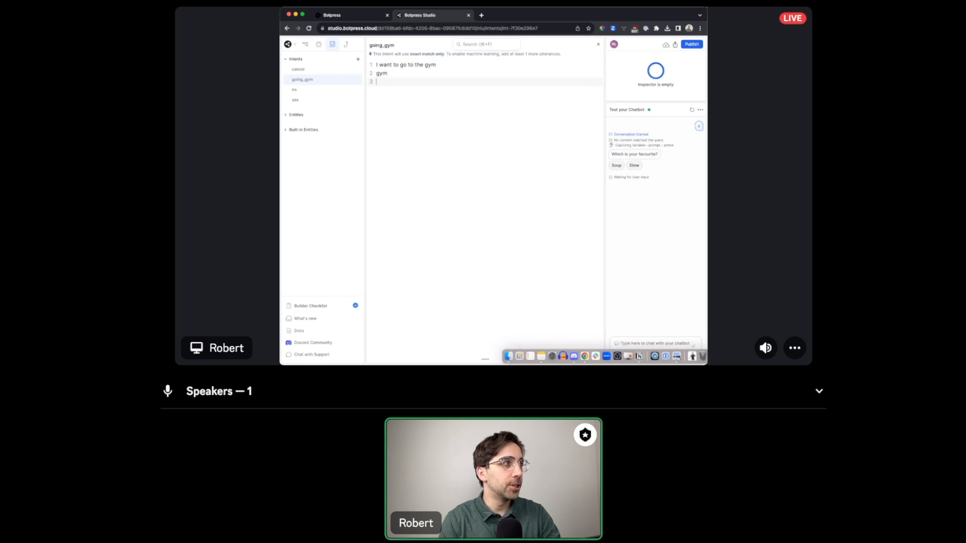
{"action": "type", "text": "go to gym"}
{"action": "key", "text": "Return"}
{"action": "type", "text": "gym pl"}
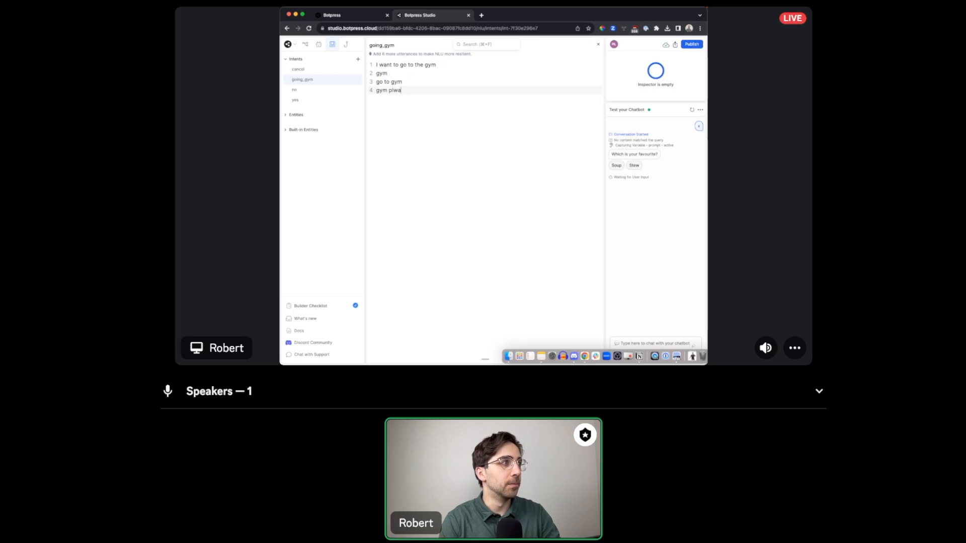
{"action": "type", "text": "eas"}
{"action": "key", "text": "Return"}
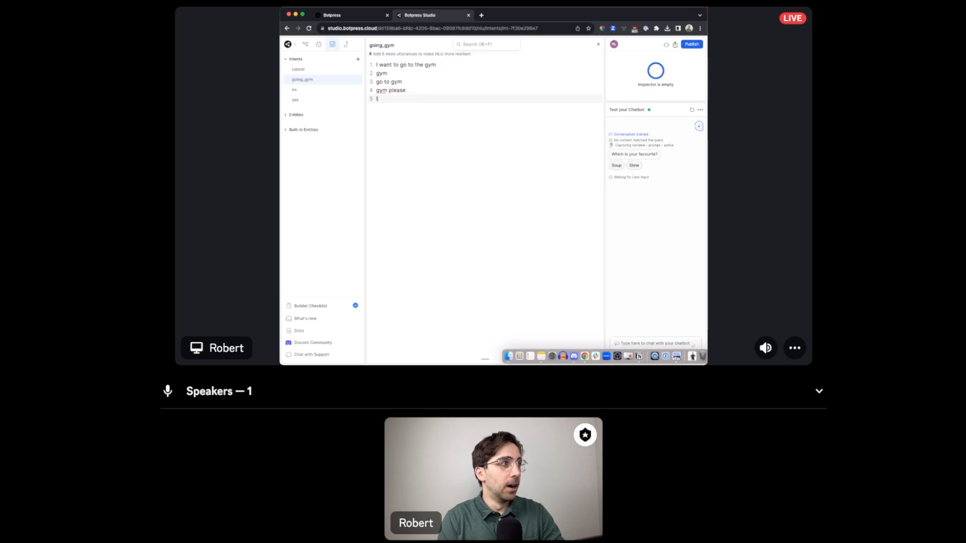
Step: Add the utterances "I need to go to the gym" and "Must gym now" to the going_gym intent
{"action": "type", "text": "I need to go to the gym"}
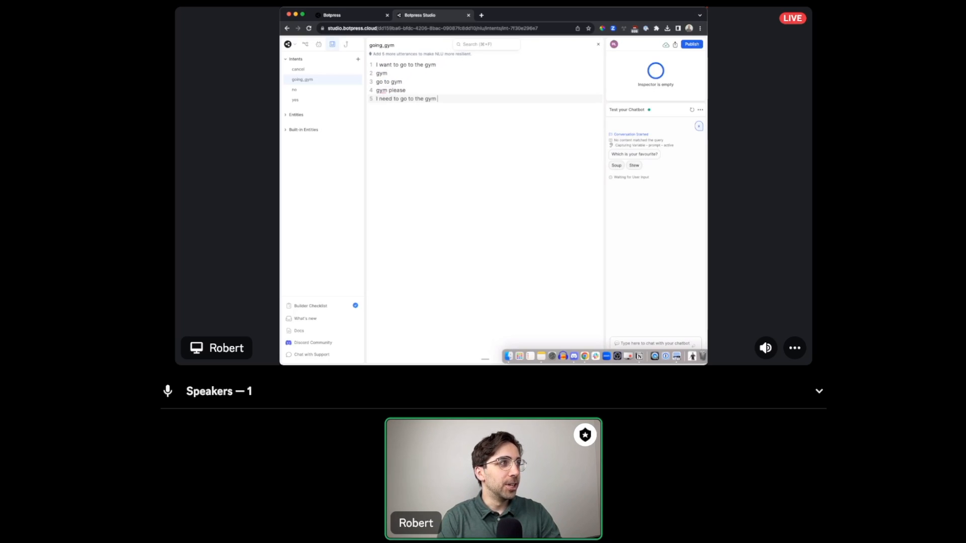
{"action": "key", "text": "Return"}
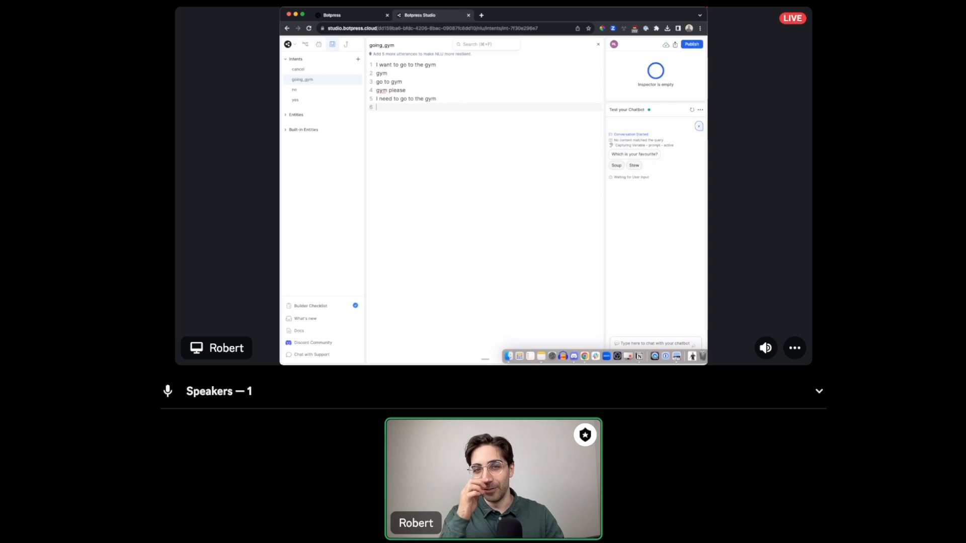
{"action": "type", "text": "Mst"}
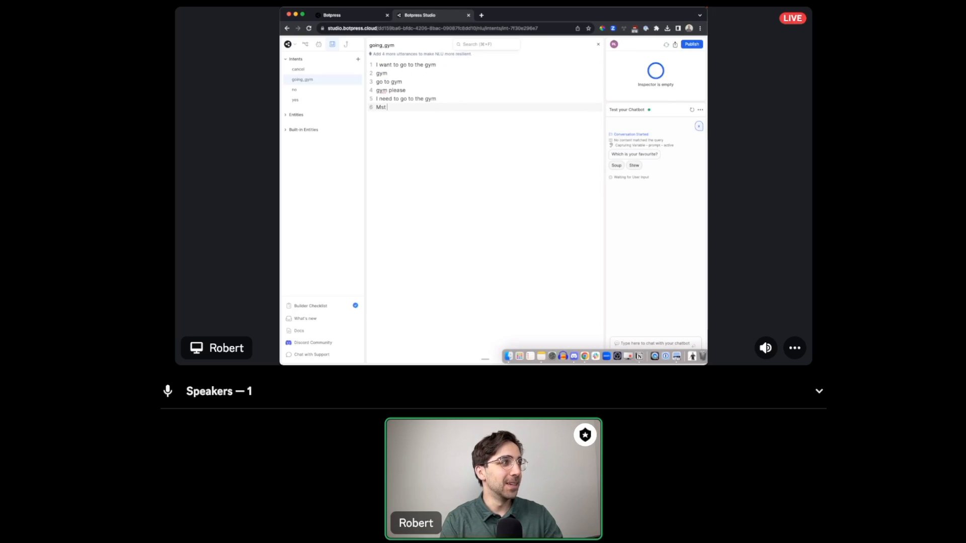
{"action": "key", "text": "BackSpace"}
{"action": "key", "text": "BackSpace"}
{"action": "type", "text": "ust gym now"}
{"action": "key", "text": "Return"}
Step: Add the utterances "head to the gym", "go to the gym", "going to gym" and "gym immediately" to the going_gym intent
{"action": "type", "text": "head to the gym"}
{"action": "key", "text": "Return"}
{"action": "type", "text": "g"}
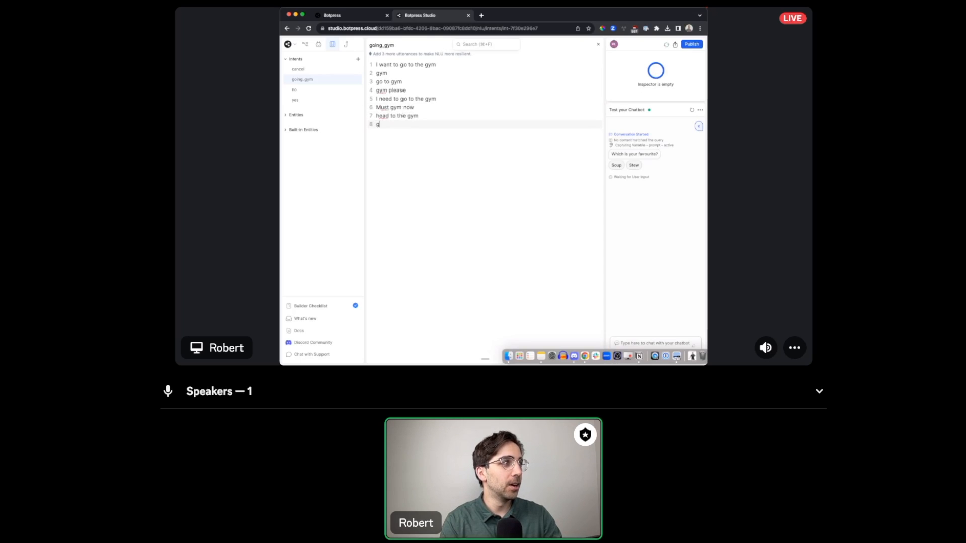
{"action": "type", "text": "o to the gym"}
{"action": "key", "text": "Return"}
{"action": "type", "text": "going to gym"}
{"action": "key", "text": "Return"}
{"action": "type", "text": "gym immediately"}
{"action": "left_click", "coordinate": [460, 239]}
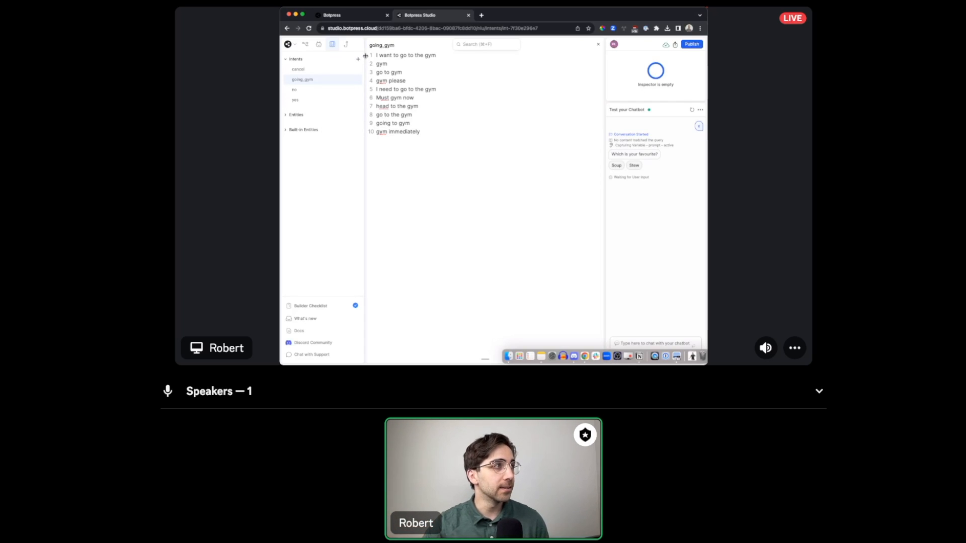
Step: Close the going_gym intent and return to the Main workflow canvas
{"action": "left_click", "coordinate": [304, 44]}
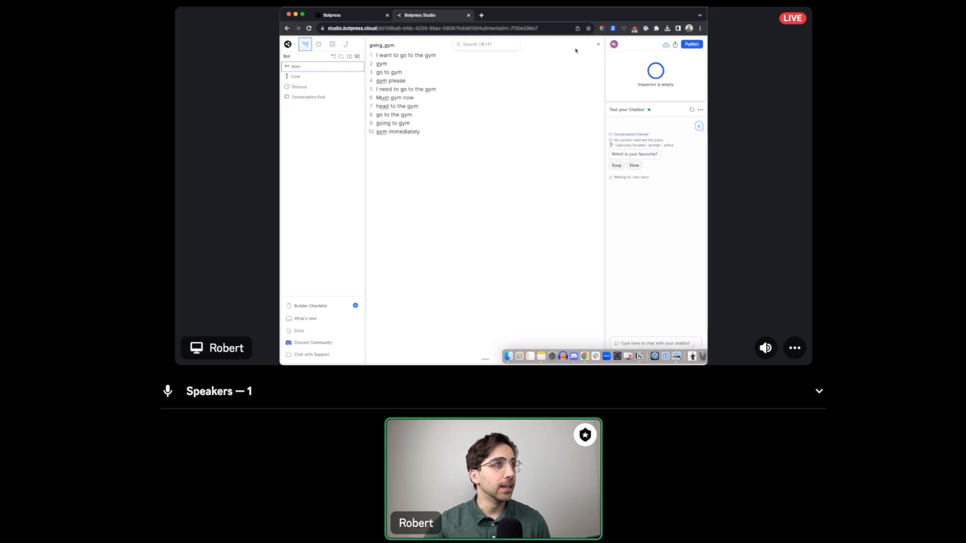
{"action": "left_click", "coordinate": [598, 44]}
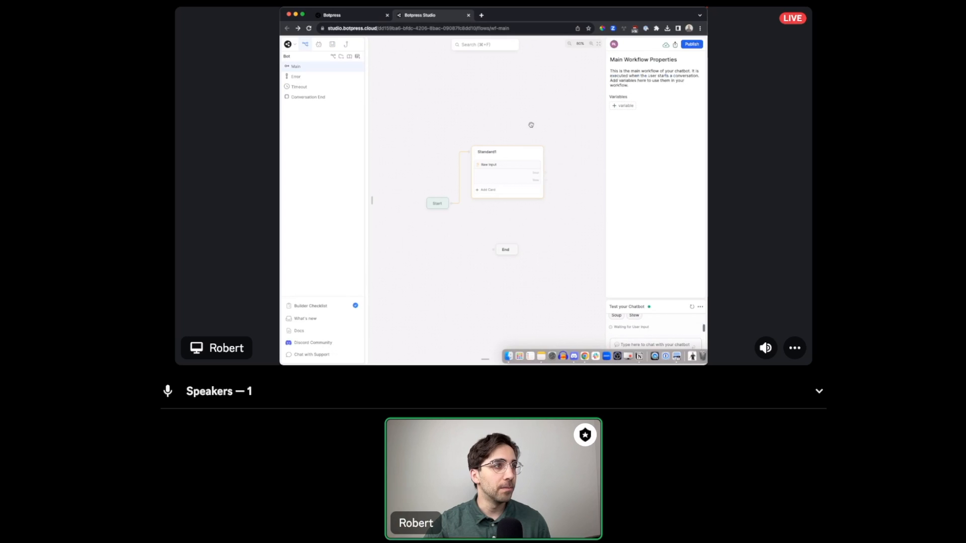
Step: Add an Intent card from Flow Logic below the raw input card in the Standard1 node
{"action": "left_click", "coordinate": [516, 172]}
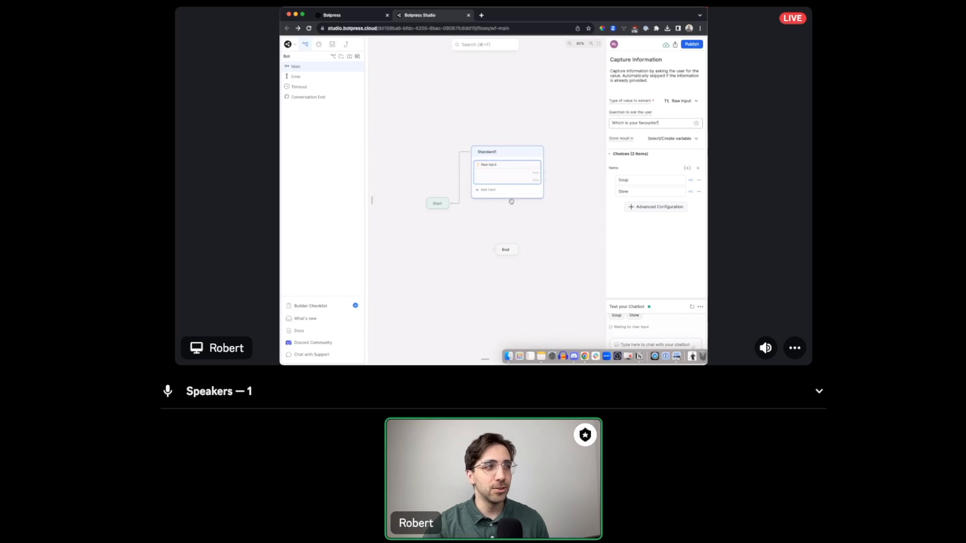
{"action": "left_click", "coordinate": [519, 193]}
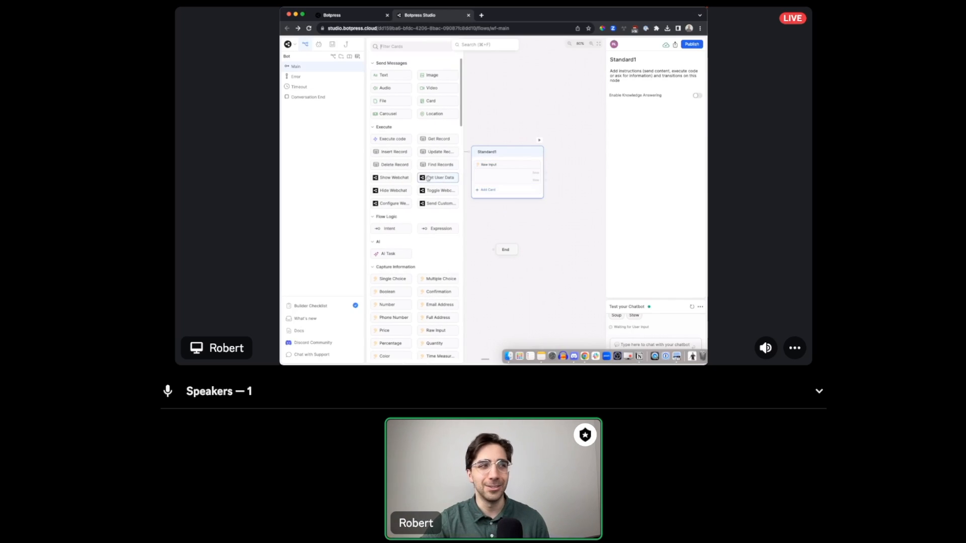
{"action": "left_click", "coordinate": [381, 126]}
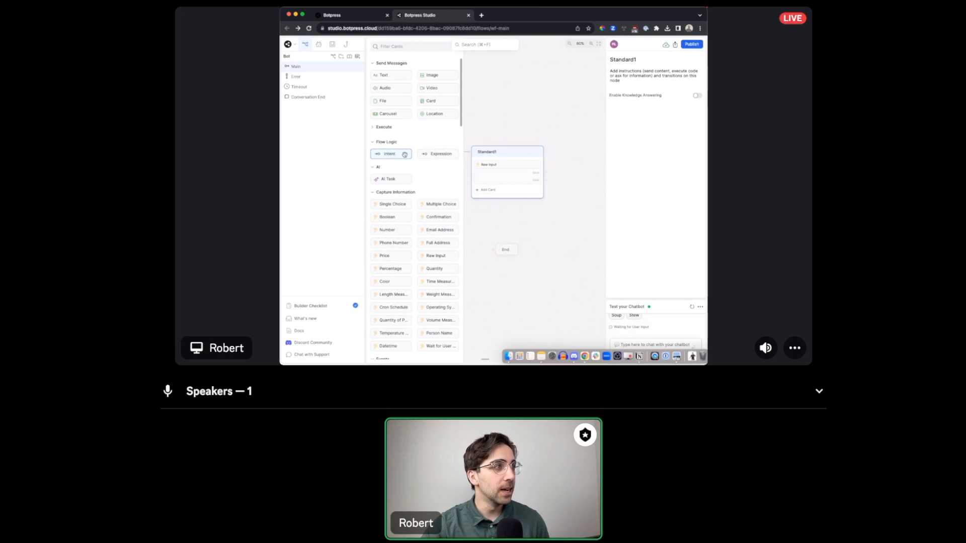
{"action": "left_click_drag", "start_coordinate": [405, 155], "coordinate": [523, 191]}
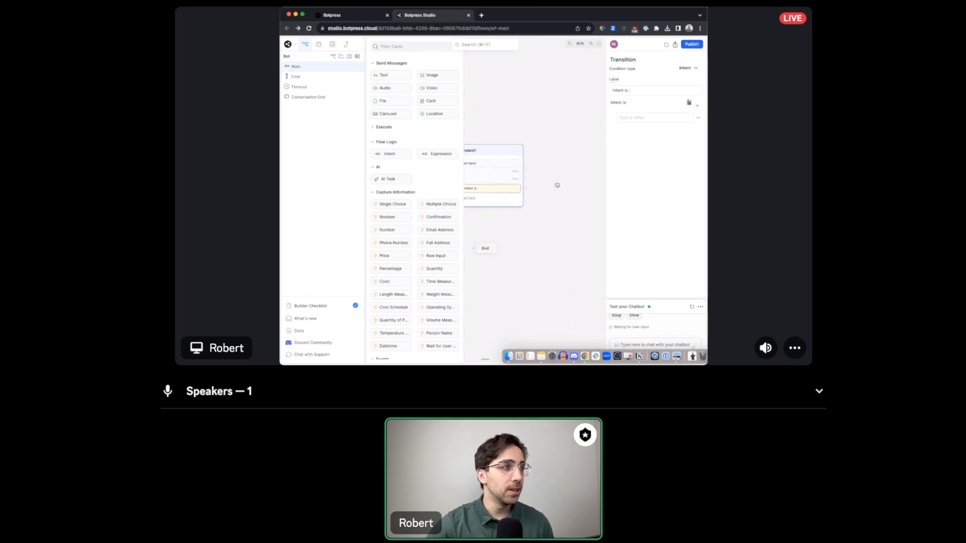
{"action": "left_click", "coordinate": [533, 184]}
Step: Branch the intent transition to a new standard node and give that node a Text card with the message "Going to the gym!"
{"action": "left_click_drag", "start_coordinate": [500, 188], "coordinate": [524, 146]}
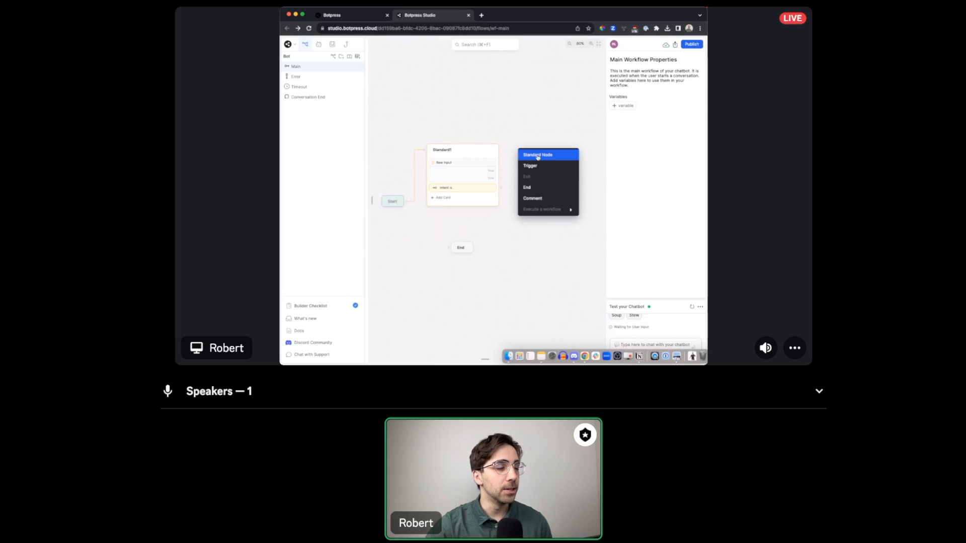
{"action": "left_click", "coordinate": [537, 158]}
{"action": "left_click", "coordinate": [542, 164]}
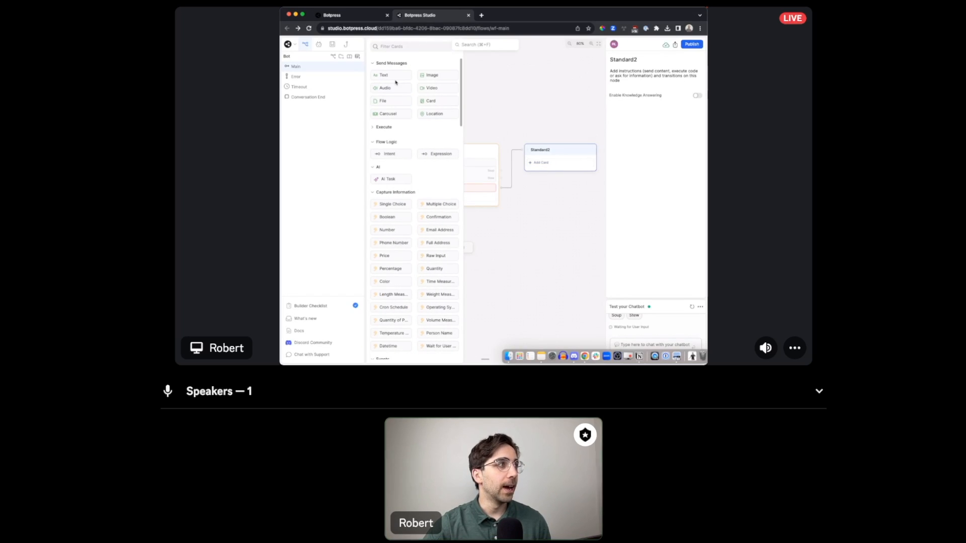
{"action": "left_click", "coordinate": [392, 76]}
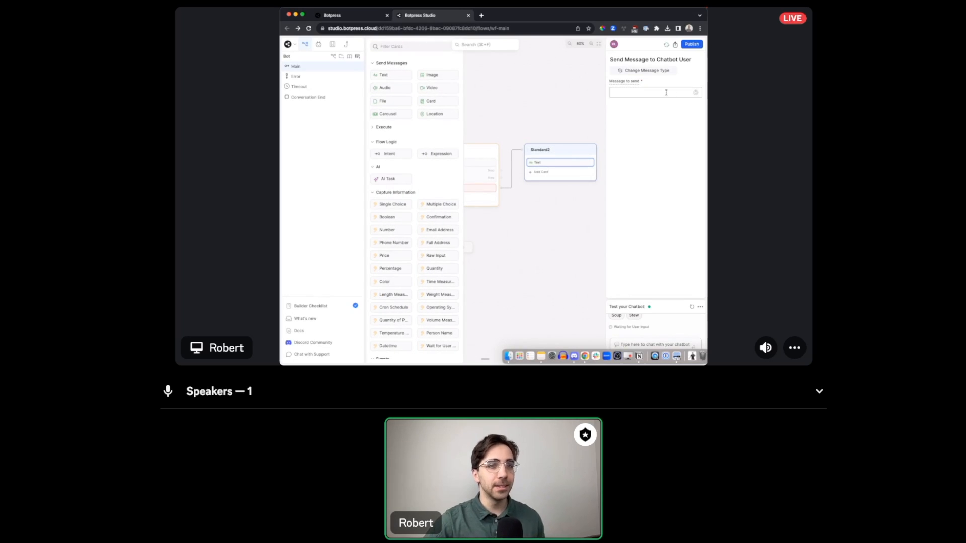
{"action": "type", "text": "Going to the gym!"}
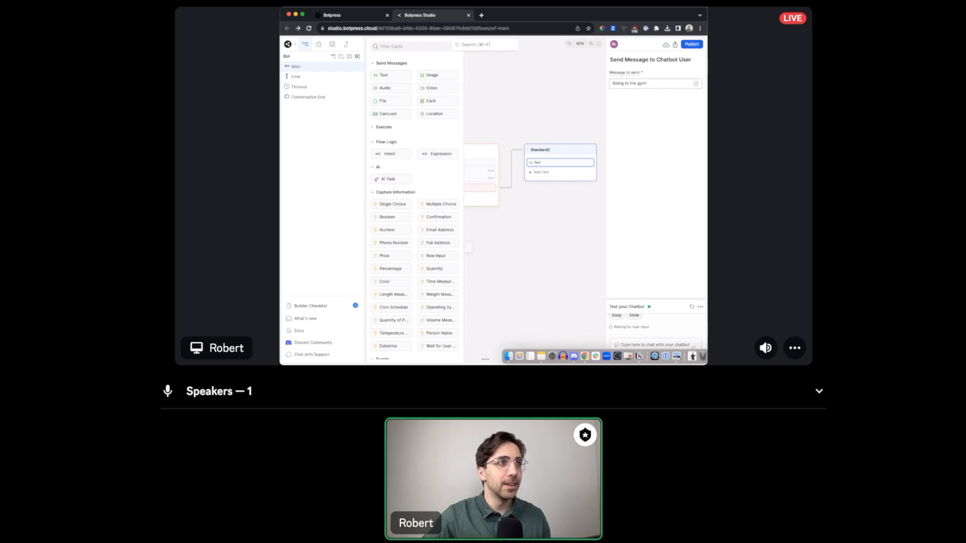
{"action": "left_click", "coordinate": [538, 220]}
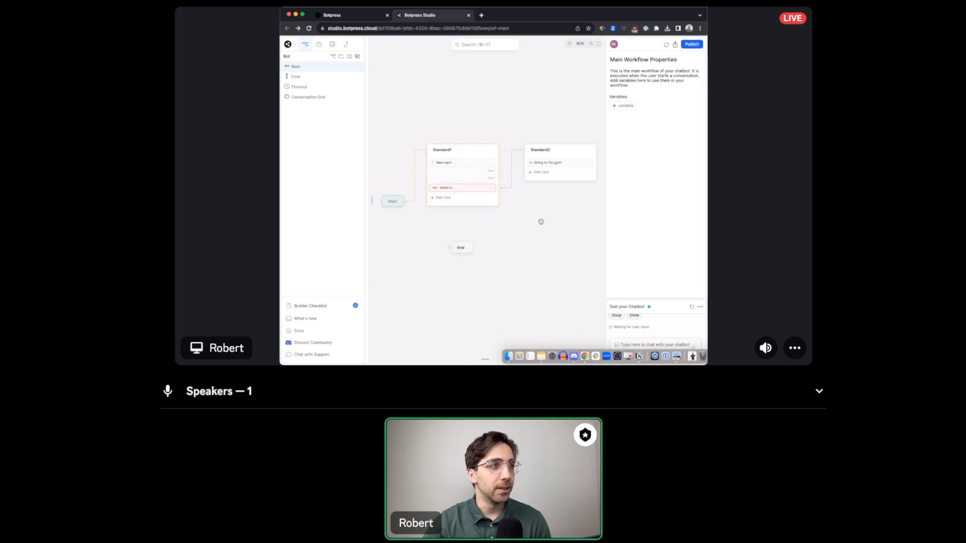
Step: Set the intent transition in Standard1 to match the going_gym intent
{"action": "left_click", "coordinate": [482, 191]}
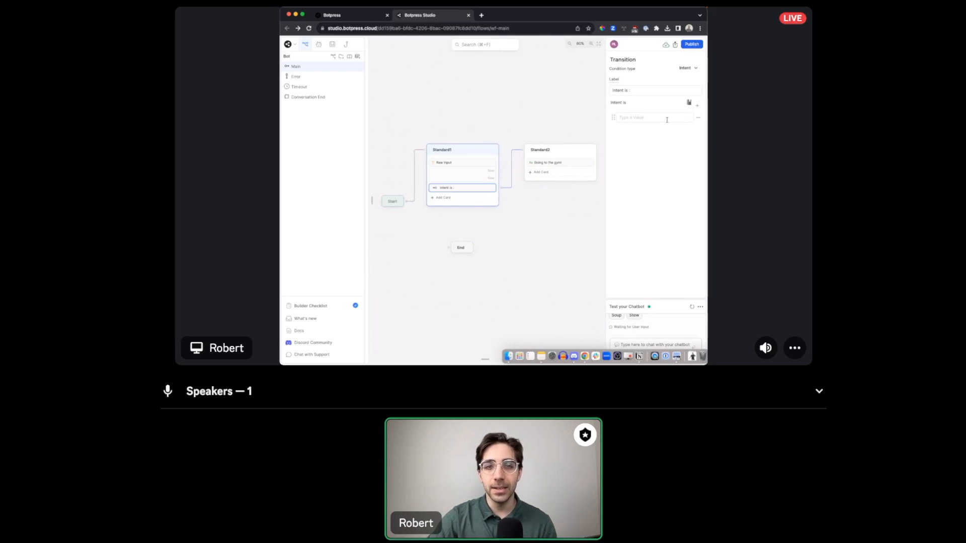
{"action": "left_click", "coordinate": [689, 103]}
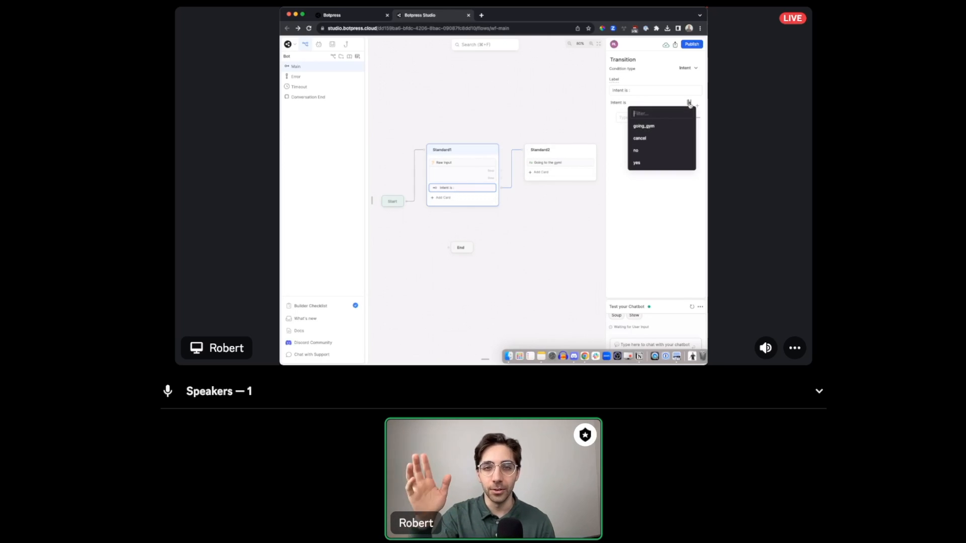
{"action": "left_click", "coordinate": [672, 127]}
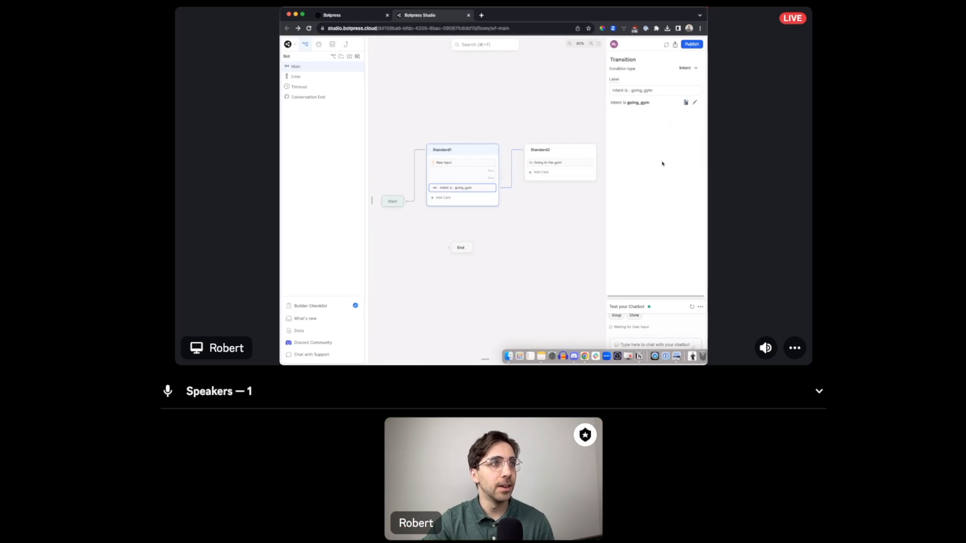
Step: Test the intent transition by sending "go to the gym" in the chatbot emulator
{"action": "left_click", "coordinate": [566, 208]}
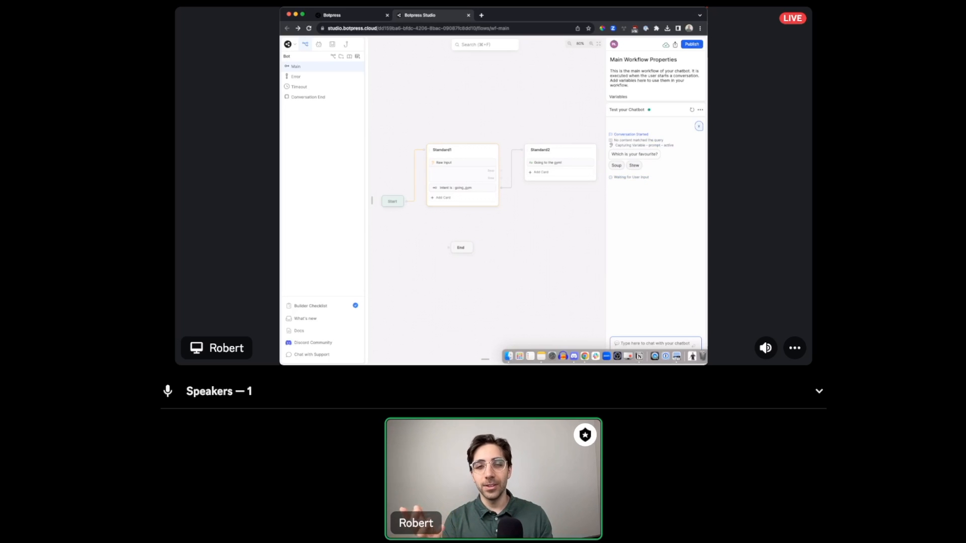
{"action": "type", "text": "go to the gym"}
{"action": "key", "text": "Return"}
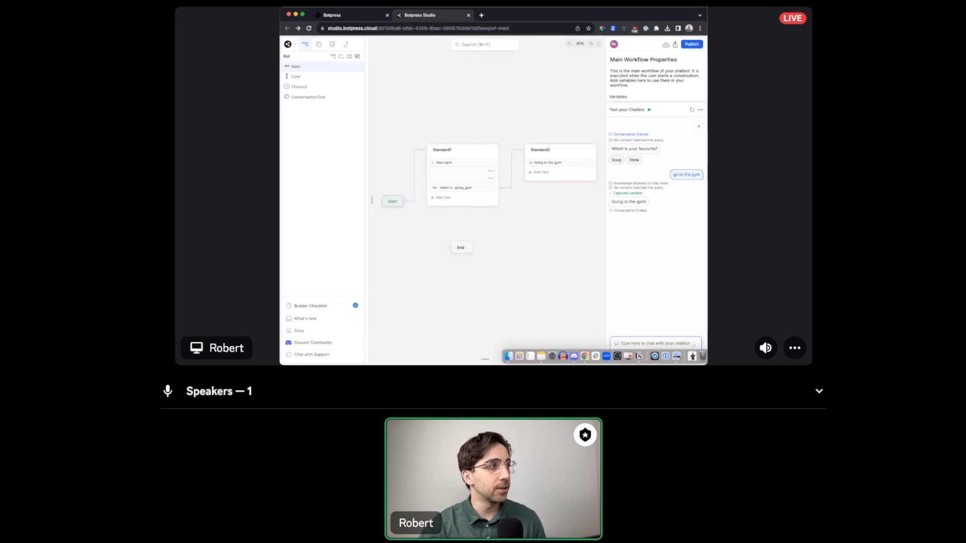
Step: Open the going_gym intent to review its utterances
{"action": "left_click", "coordinate": [332, 45]}
{"action": "left_click", "coordinate": [304, 79]}
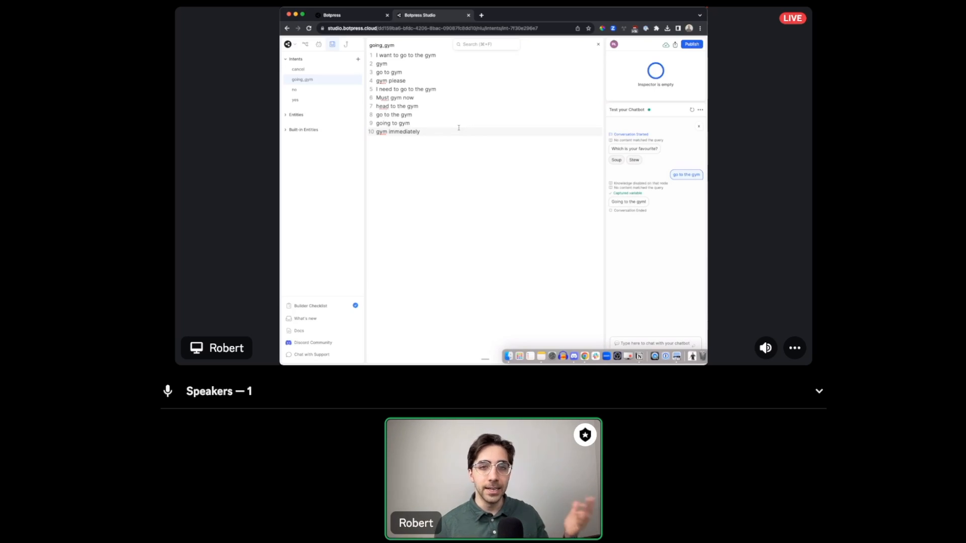
Step: Try adding the nonsense utterance "djfgoidjf" to the going_gym intent and remove it again
{"action": "key", "text": "Return"}
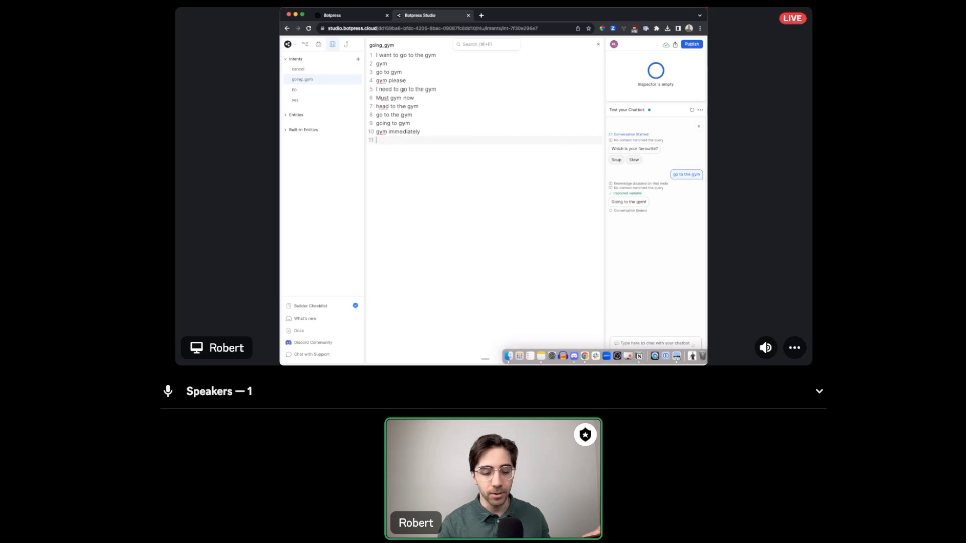
{"action": "type", "text": "djfgoidjf"}
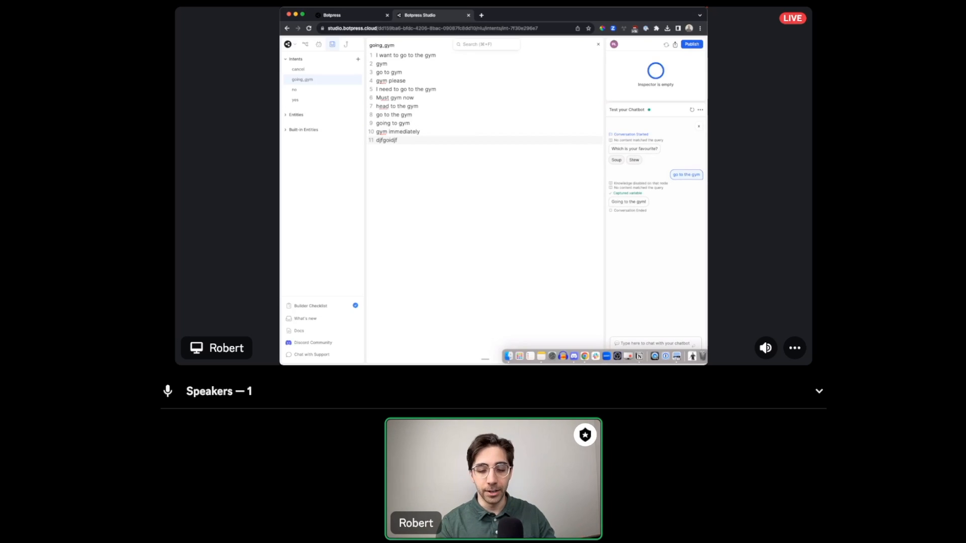
{"action": "key", "text": "BackSpace"}
{"action": "key", "text": "BackSpace"}
{"action": "key", "text": "BackSpace"}
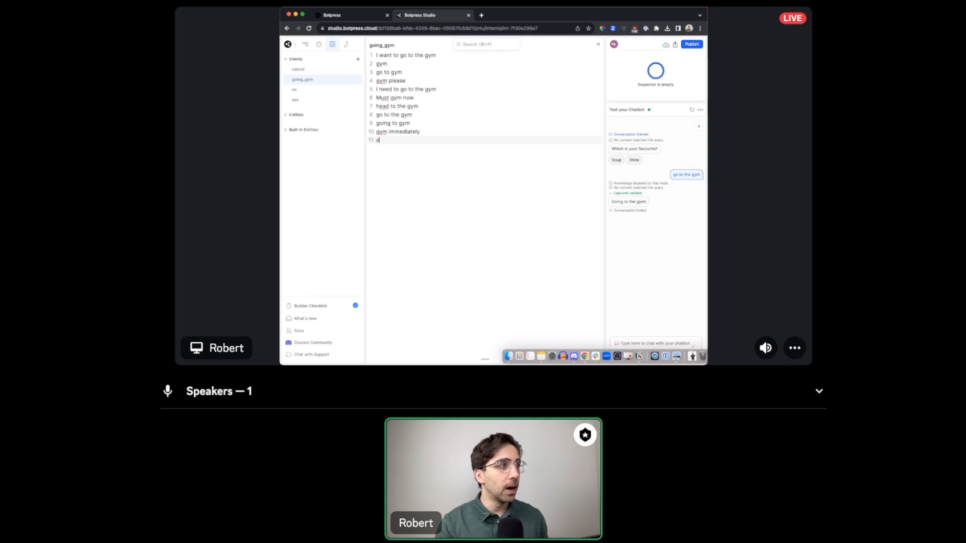
{"action": "key", "text": "BackSpace"}
{"action": "key", "text": "BackSpace"}
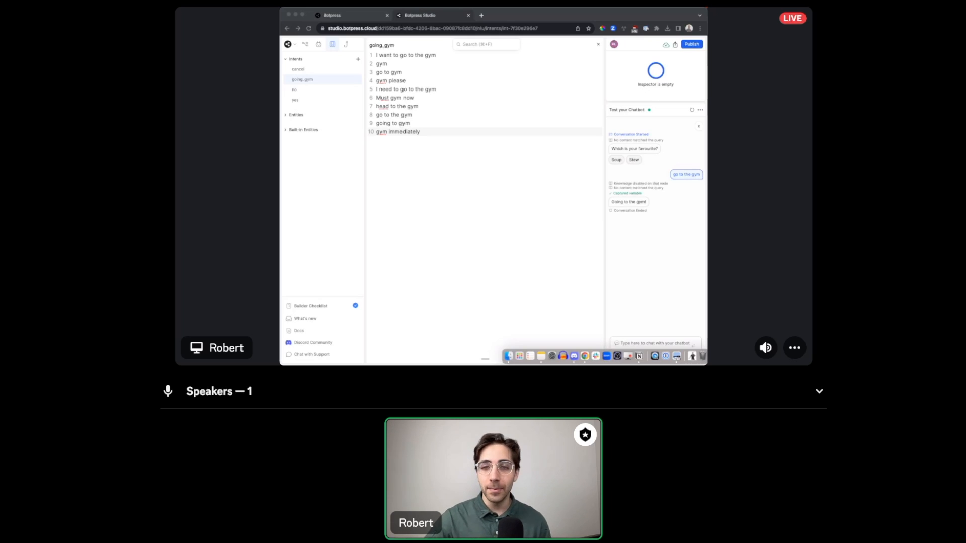
Step: Close the going_gym utterance list to get back to the Main workflow
{"action": "left_click", "coordinate": [599, 44]}
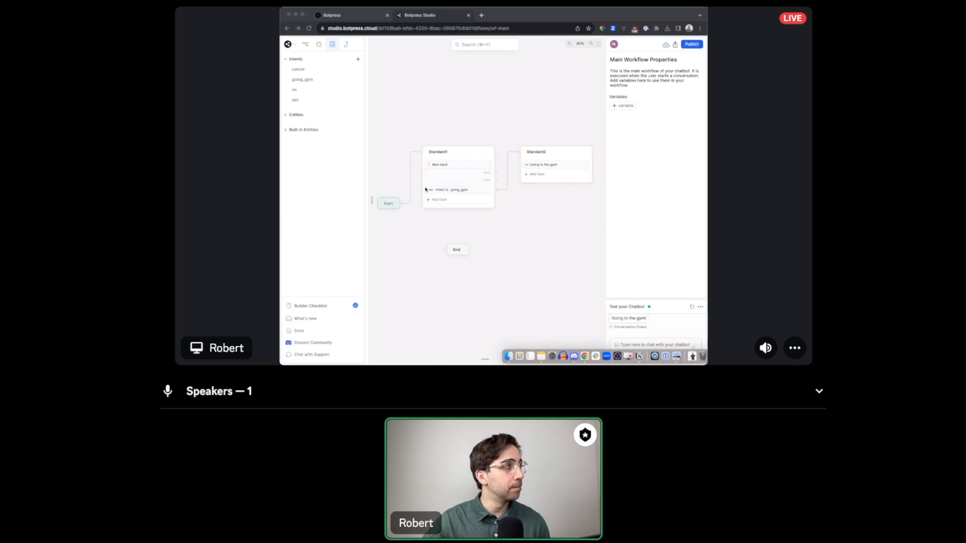
{"action": "left_click", "coordinate": [310, 157]}
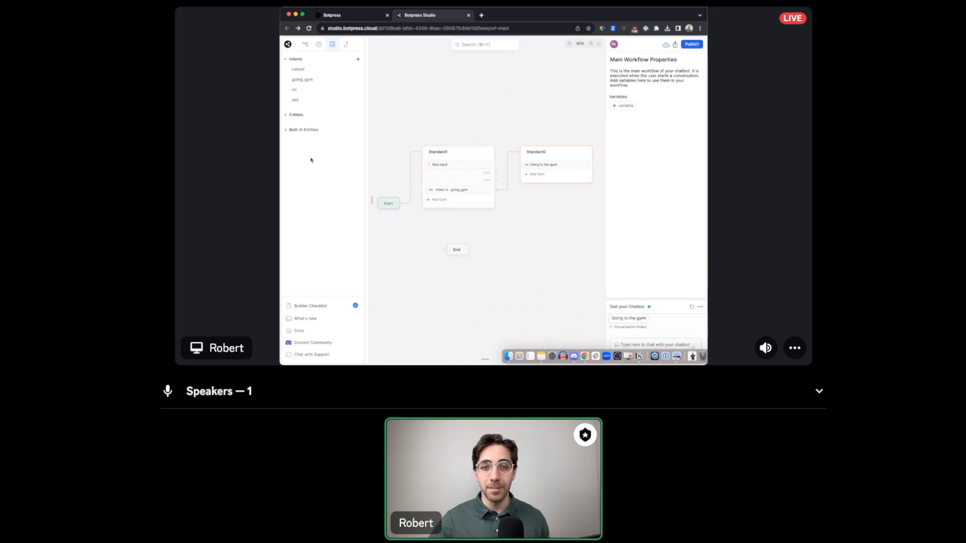
Step: Look through the Report a Problem form up to its bot export and extra details options, and close it without submitting
{"action": "left_click", "coordinate": [288, 46]}
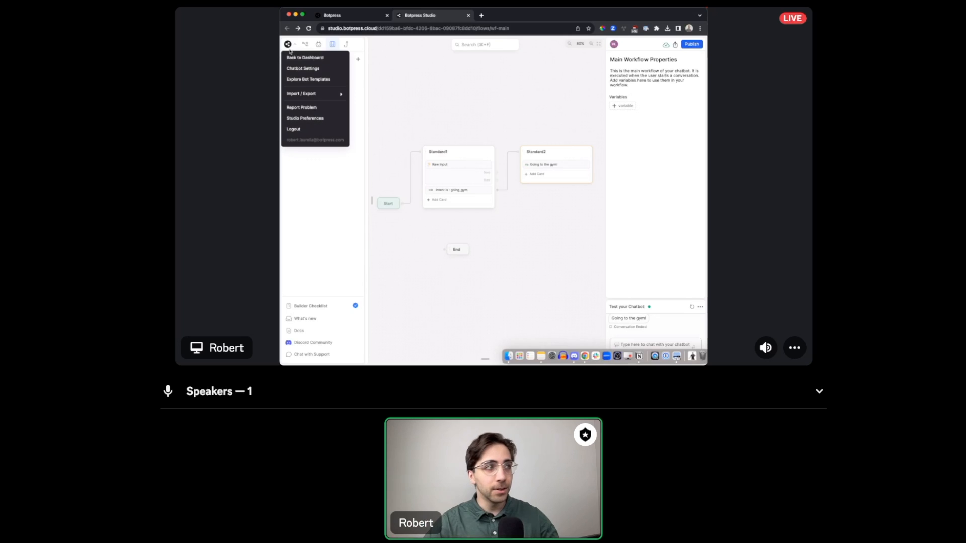
{"action": "left_click", "coordinate": [315, 108]}
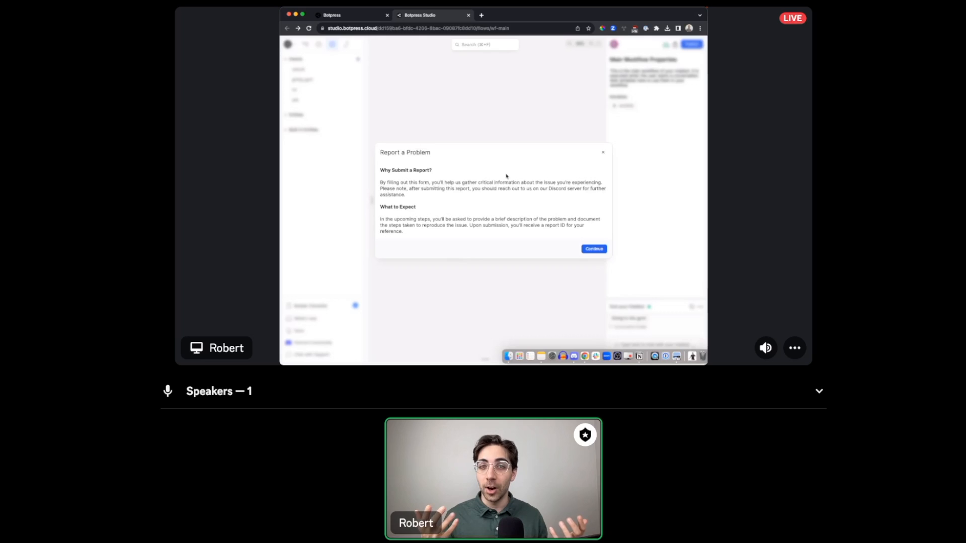
{"action": "left_click", "coordinate": [599, 250]}
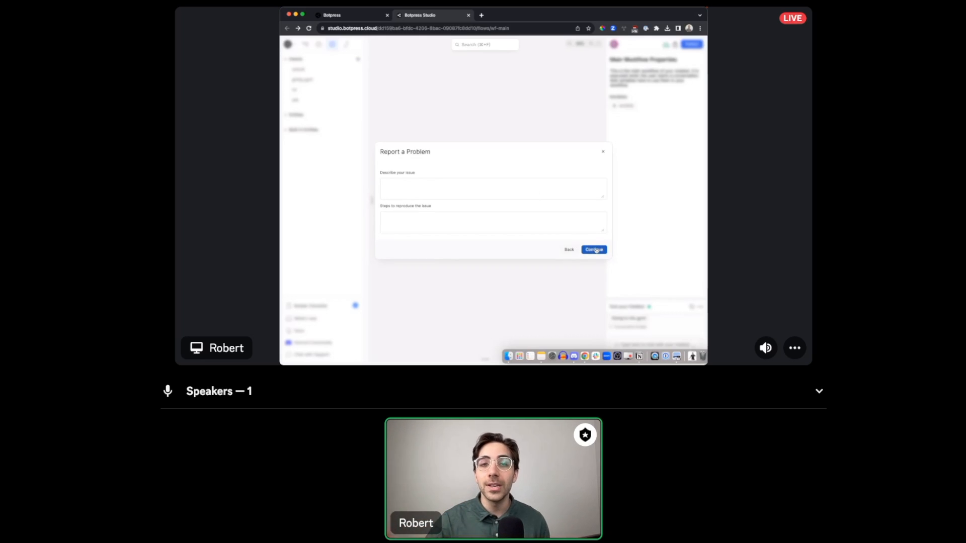
{"action": "left_click", "coordinate": [595, 249]}
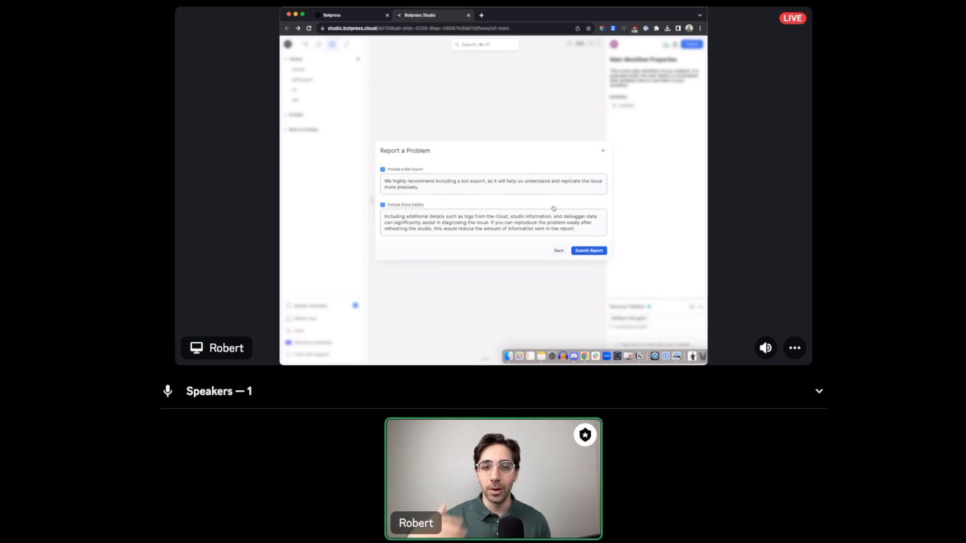
{"action": "left_click", "coordinate": [605, 152]}
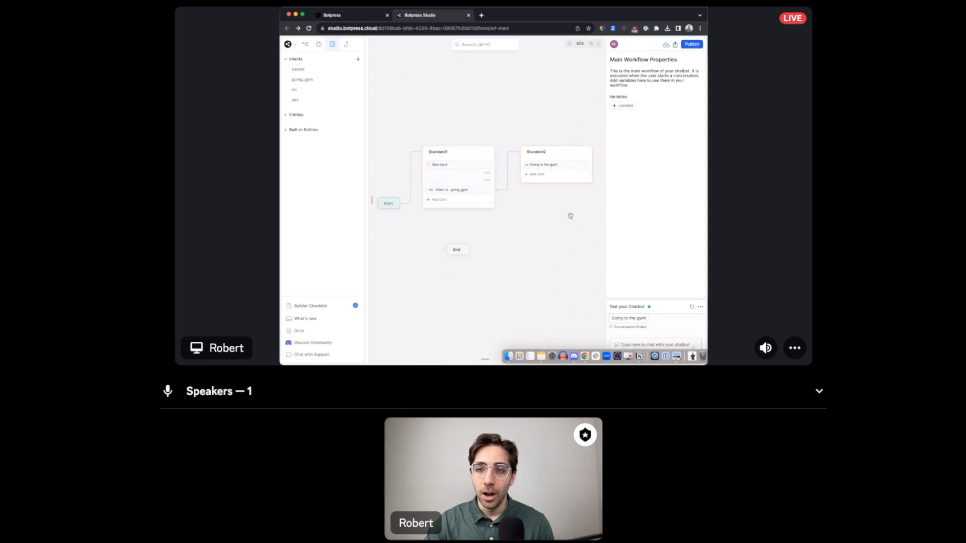
Step: Delete the Standard1 node from the Main workflow
{"action": "left_click", "coordinate": [476, 151]}
{"action": "right_click", "coordinate": [476, 150]}
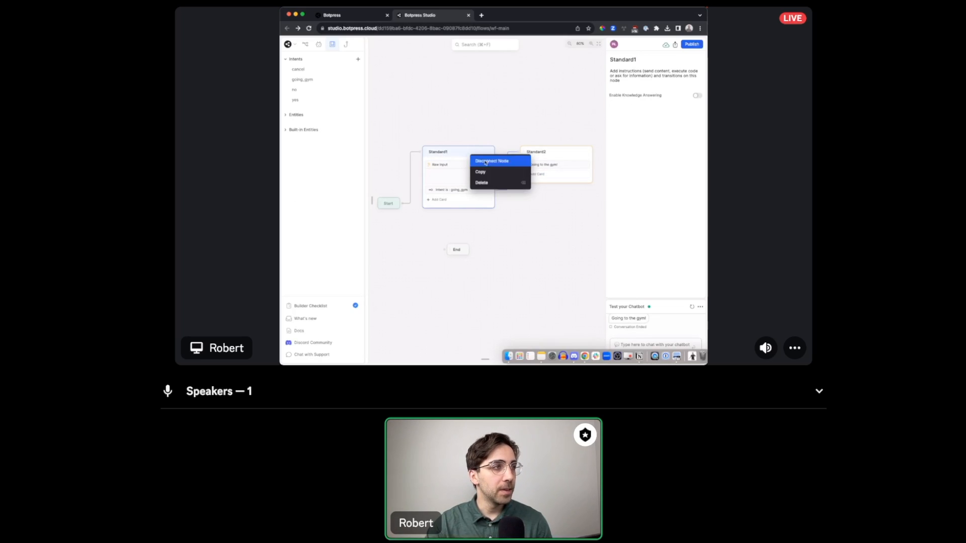
{"action": "left_click", "coordinate": [483, 182]}
{"action": "left_click", "coordinate": [540, 224]}
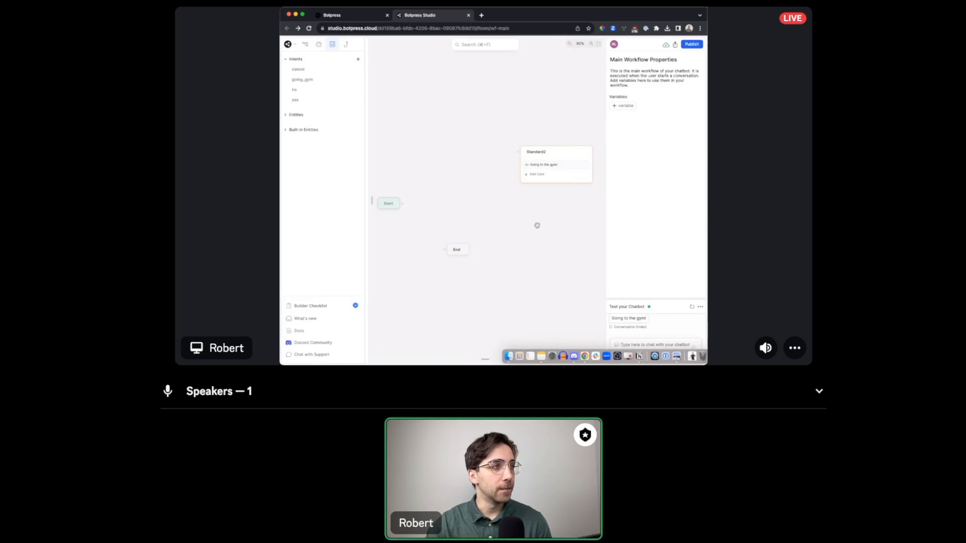
Step: Delete the Standard2 node with its gym message from the Main workflow and confirm the deletion
{"action": "left_click", "coordinate": [573, 150]}
{"action": "right_click", "coordinate": [574, 151]}
{"action": "left_click", "coordinate": [583, 181]}
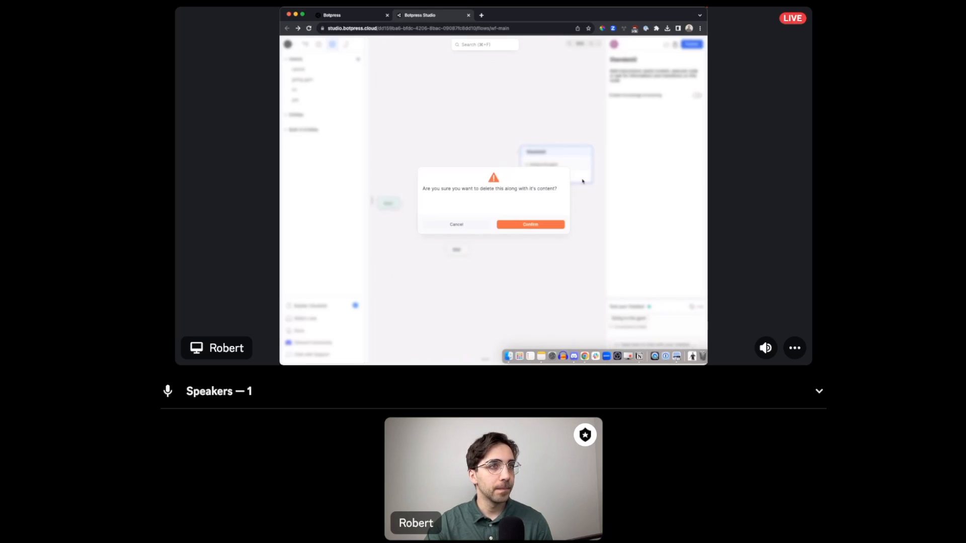
{"action": "key", "text": "super+Tab"}
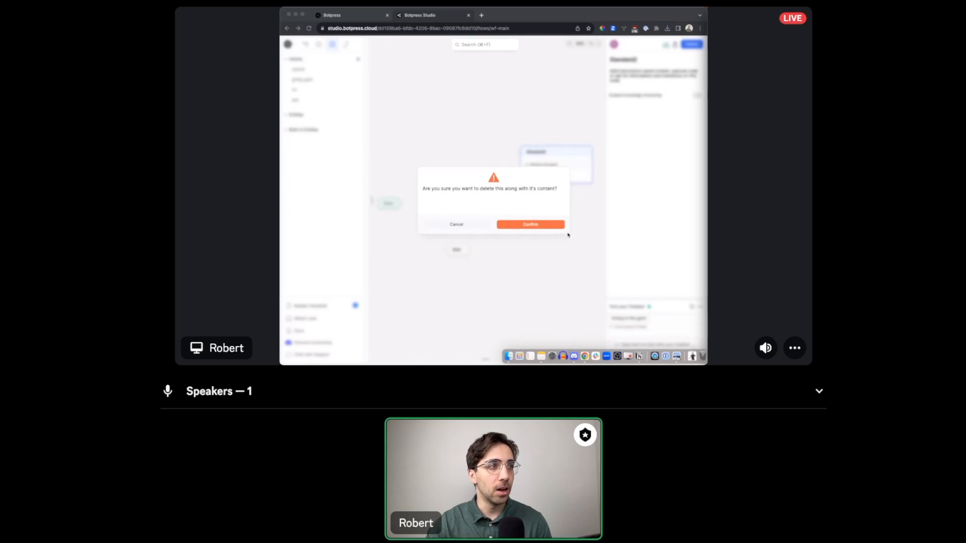
{"action": "left_click", "coordinate": [550, 225]}
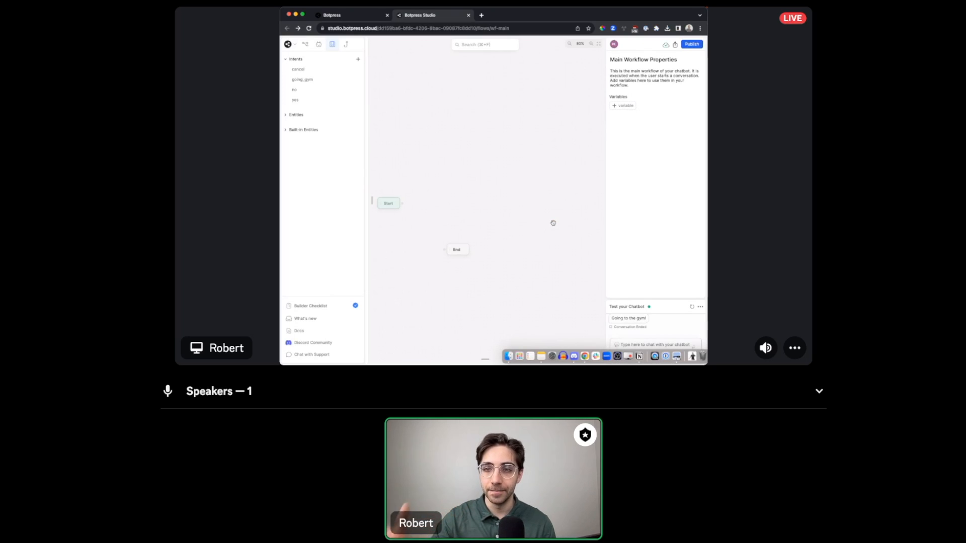
{"action": "left_click_drag", "start_coordinate": [494, 204], "coordinate": [550, 184]}
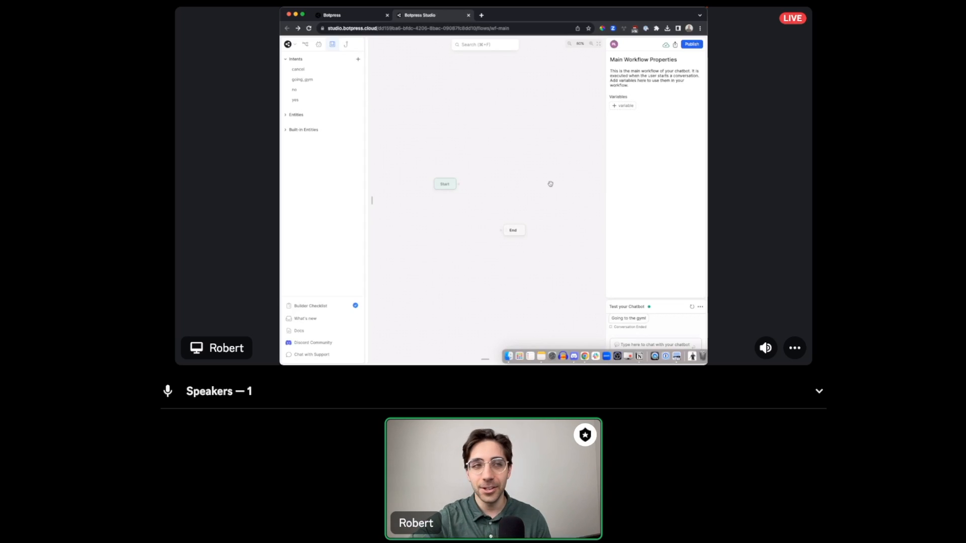
{"action": "left_click", "coordinate": [707, 132]}
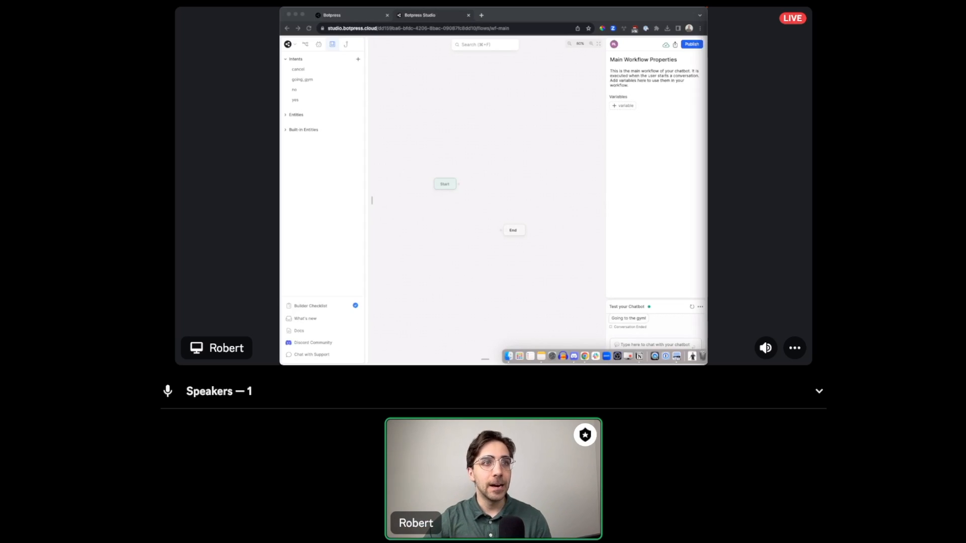
{"action": "left_click", "coordinate": [556, 165]}
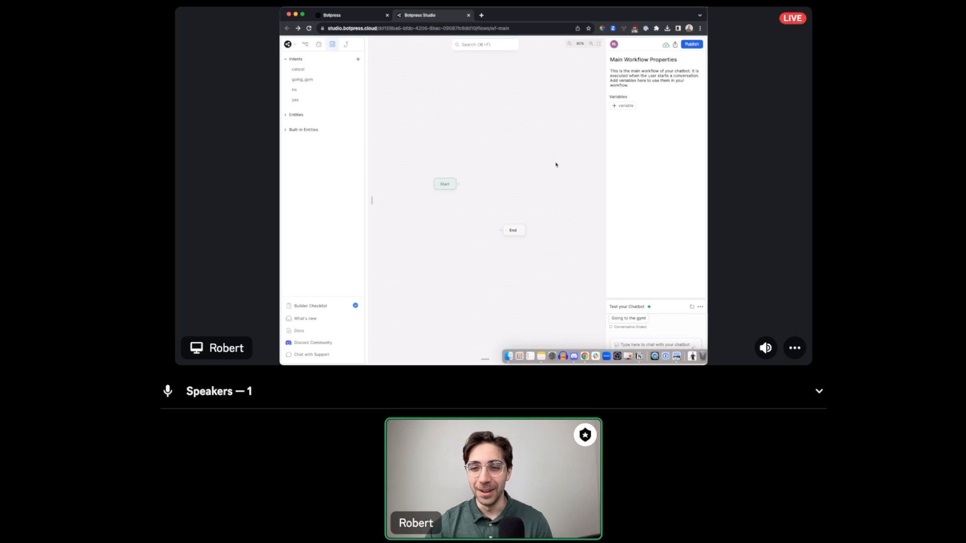
{"action": "mouse_move", "coordinate": [374, 102]}
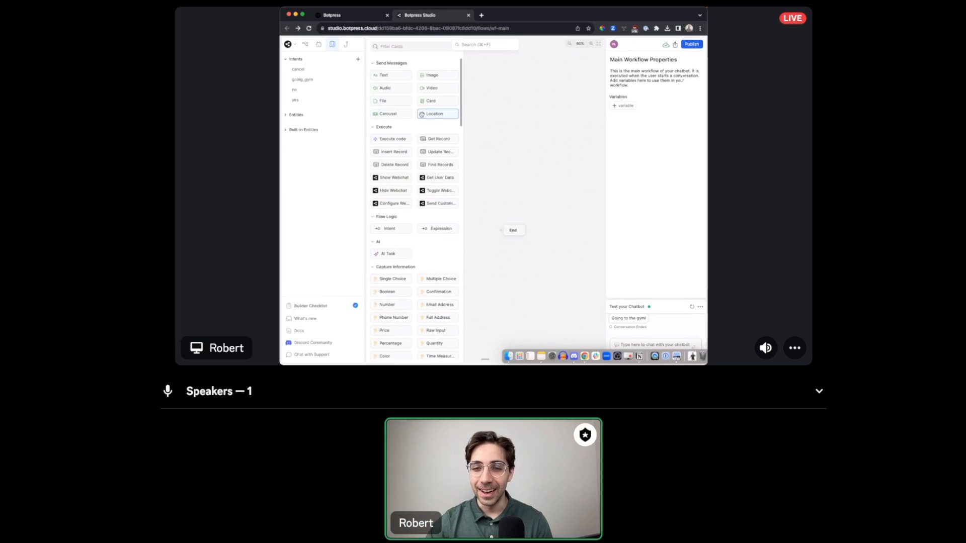
Step: Add a new knowledge base to the bot
{"action": "left_click", "coordinate": [305, 44]}
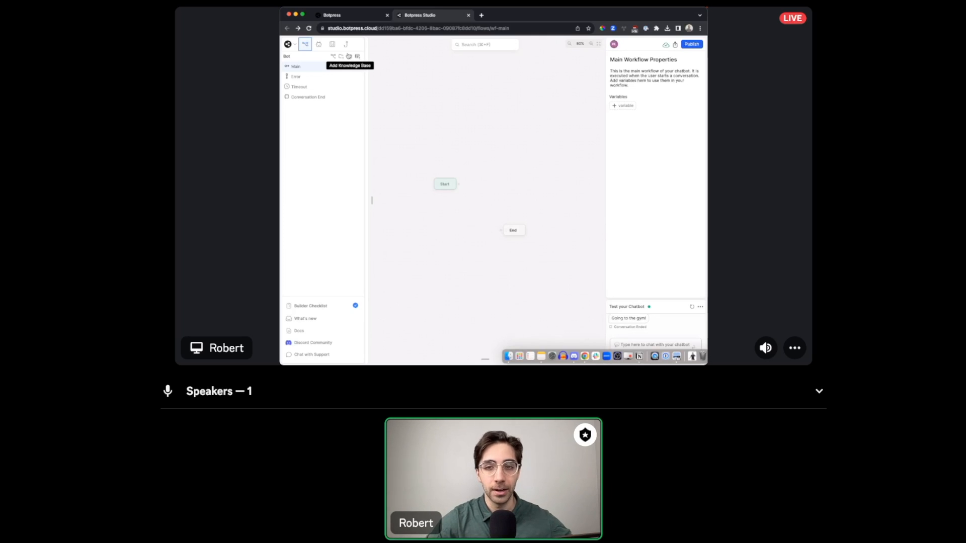
{"action": "left_click", "coordinate": [349, 56]}
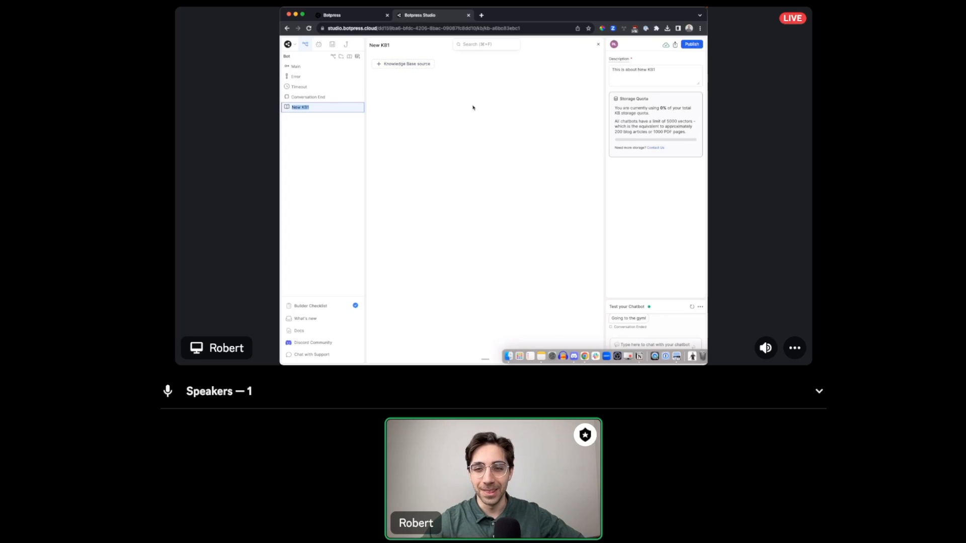
Step: Add a Web Pages source to the new knowledge base and show its options for adding pages
{"action": "left_click", "coordinate": [427, 65]}
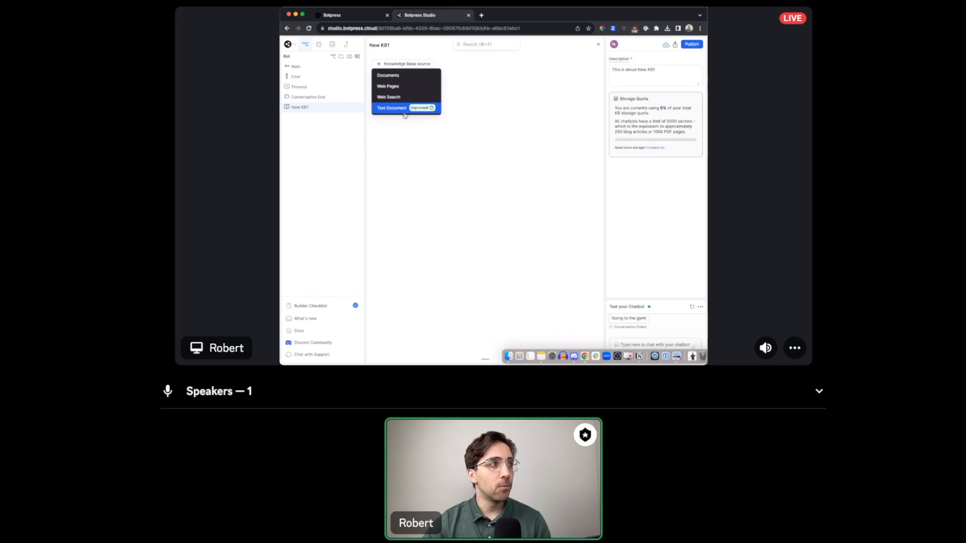
{"action": "left_click", "coordinate": [414, 87]}
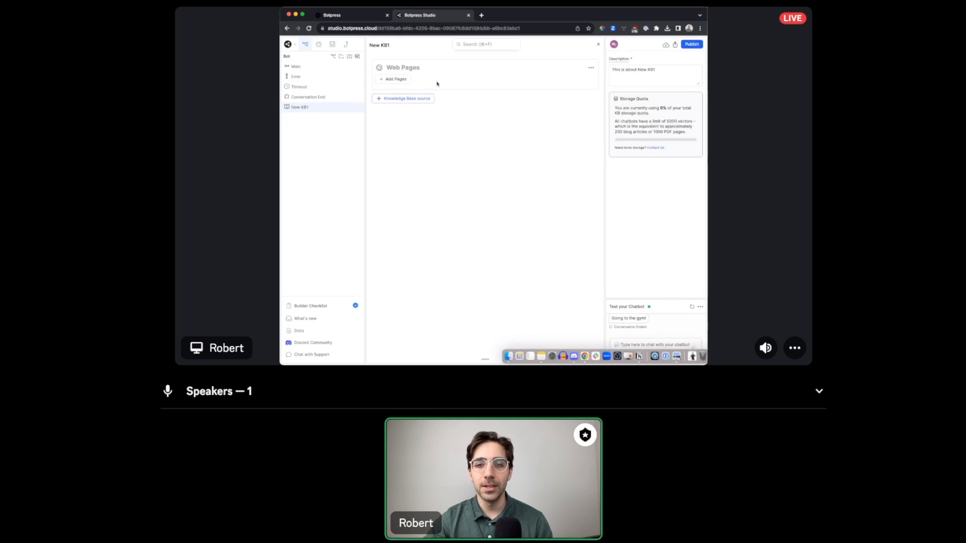
{"action": "left_click", "coordinate": [406, 84]}
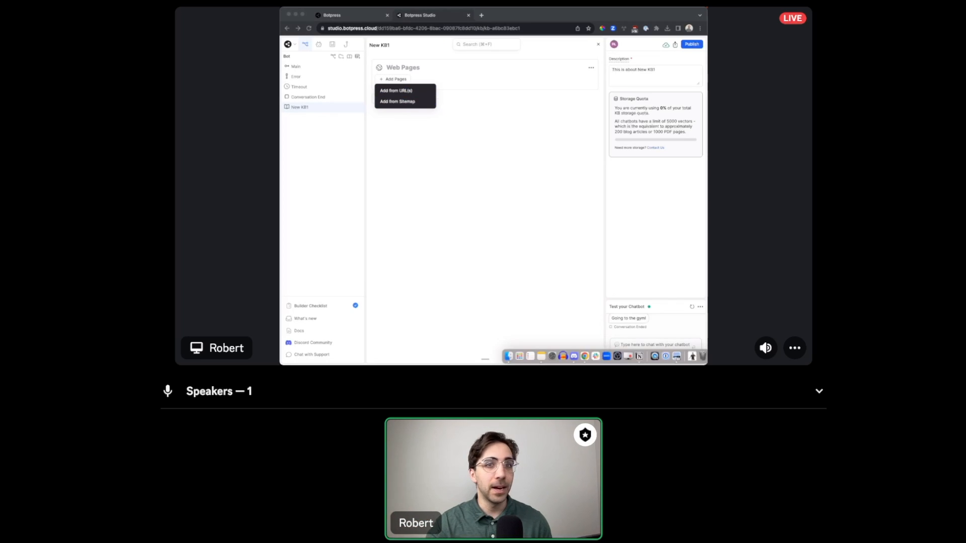
Step: Open botpress.com/sitemap.xml in a new browser tab, look through its listed page URLs, and close the tab
{"action": "left_click", "coordinate": [481, 15]}
{"action": "type", "text": "botpre"}
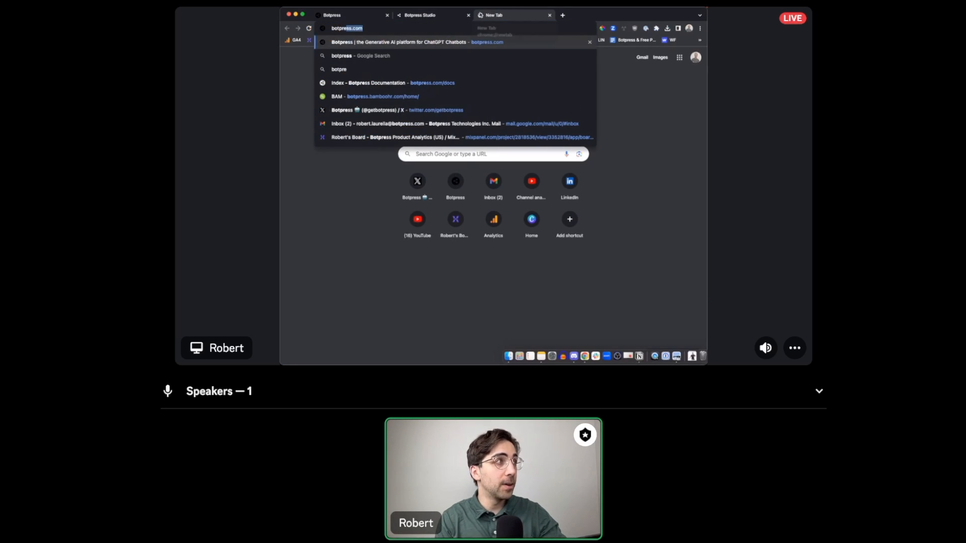
{"action": "type", "text": "ss.com/sitemap"}
{"action": "key", "text": "Return"}
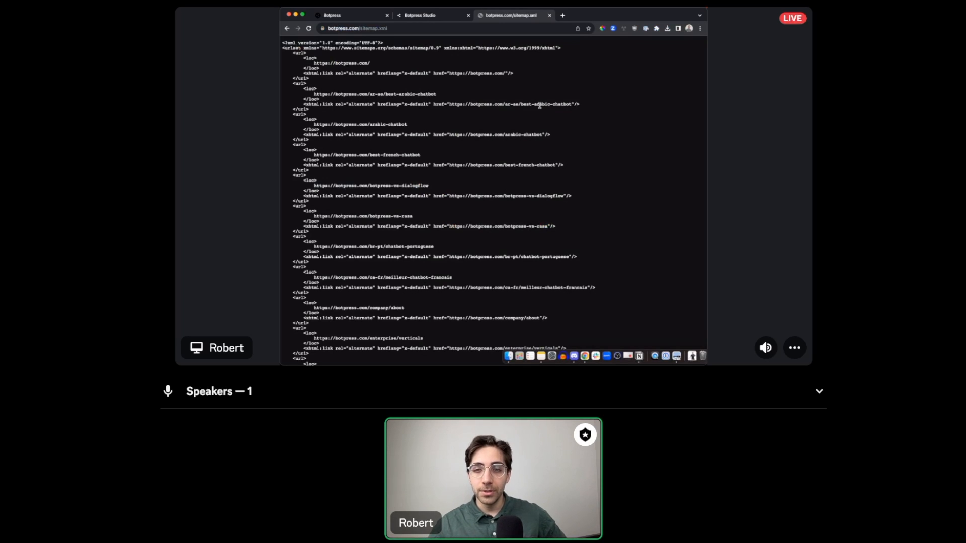
{"action": "scroll", "coordinate": [539, 105], "scroll_direction": "down", "scroll_amount": 5}
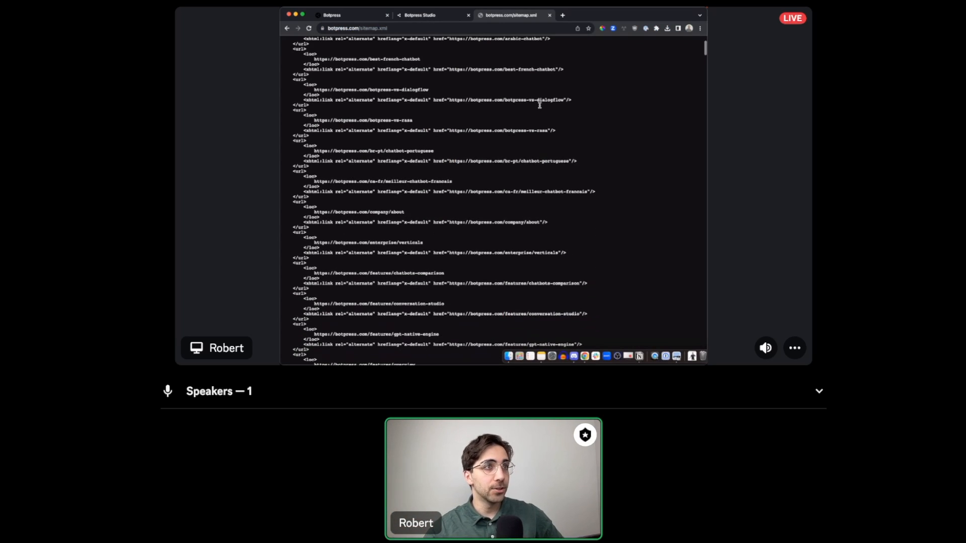
{"action": "scroll", "coordinate": [540, 107], "scroll_direction": "up", "scroll_amount": 5}
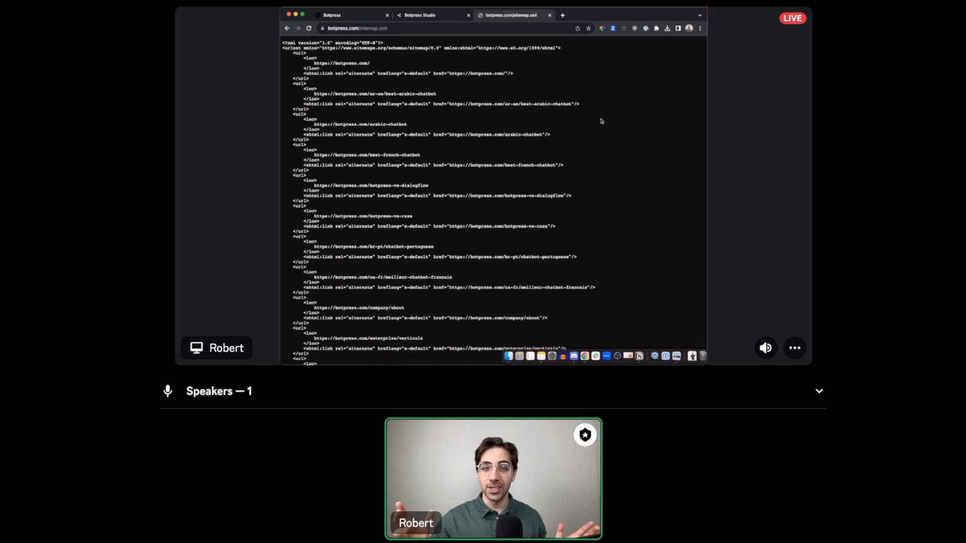
{"action": "scroll", "coordinate": [602, 122], "scroll_direction": "down", "scroll_amount": 4}
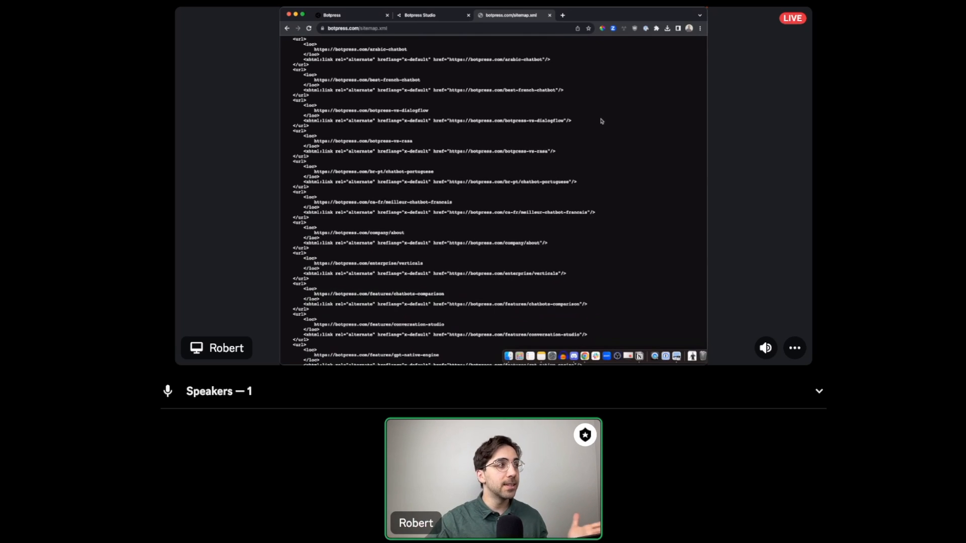
{"action": "scroll", "coordinate": [602, 122], "scroll_direction": "down", "scroll_amount": 5}
{"action": "scroll", "coordinate": [602, 121], "scroll_direction": "down", "scroll_amount": 10}
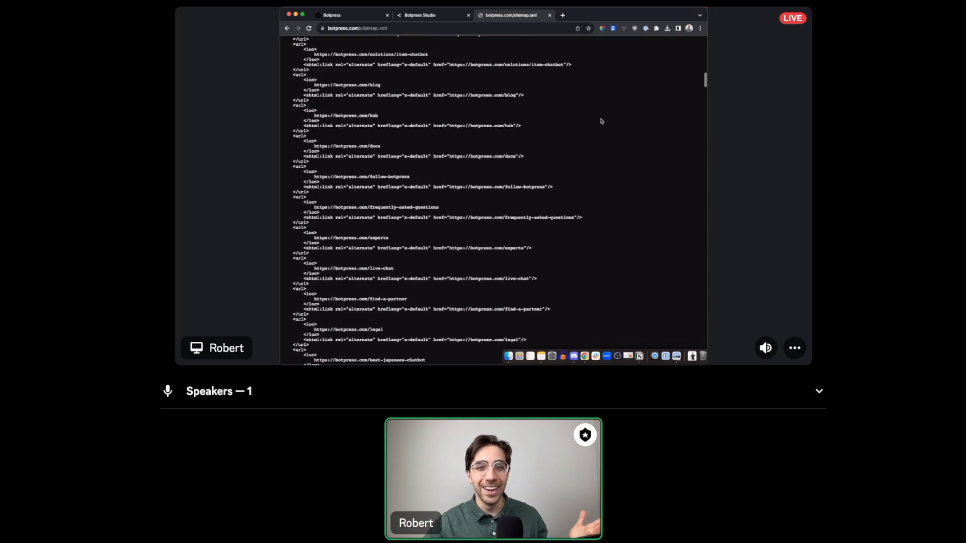
{"action": "scroll", "coordinate": [602, 121], "scroll_direction": "down", "scroll_amount": 1}
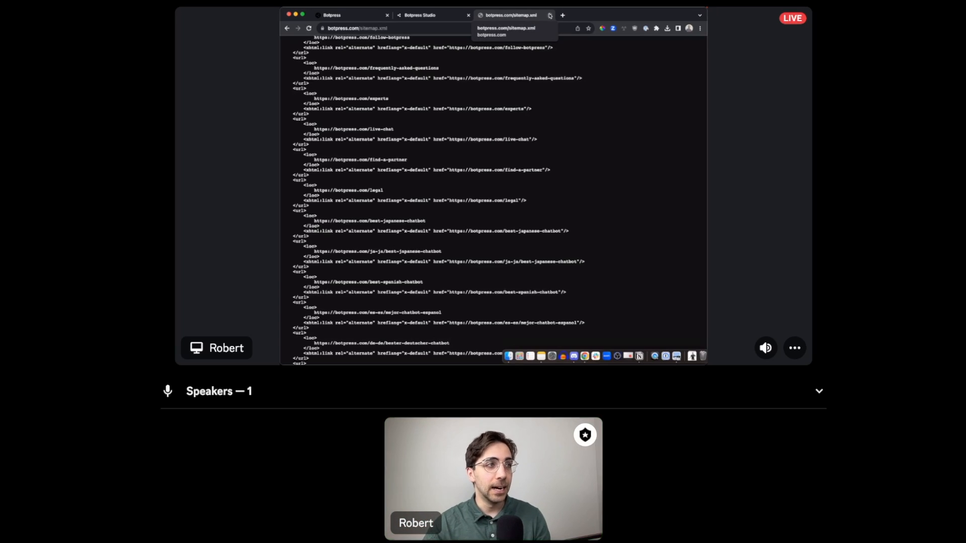
{"action": "left_click", "coordinate": [550, 16]}
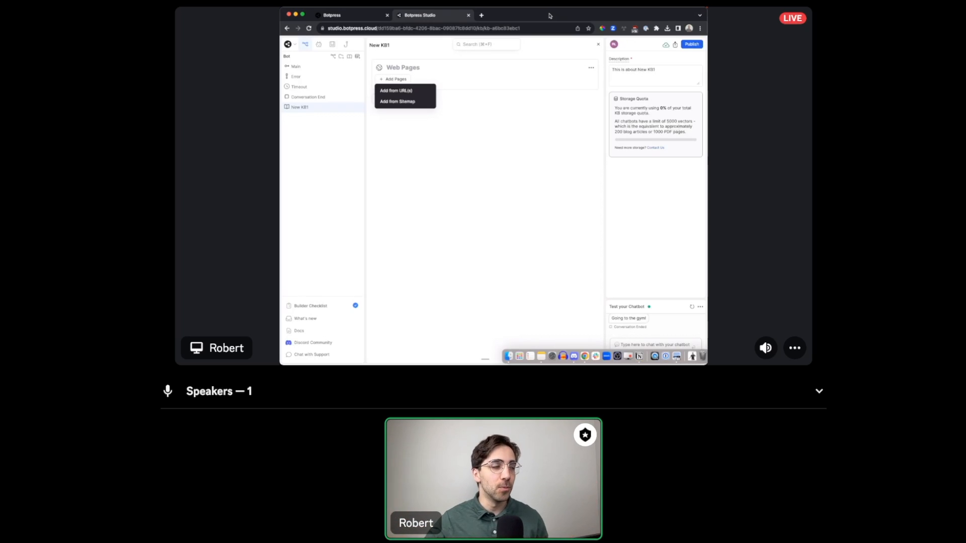
Step: Delete the Web Pages source from the New KB1 knowledge base
{"action": "left_click", "coordinate": [499, 84]}
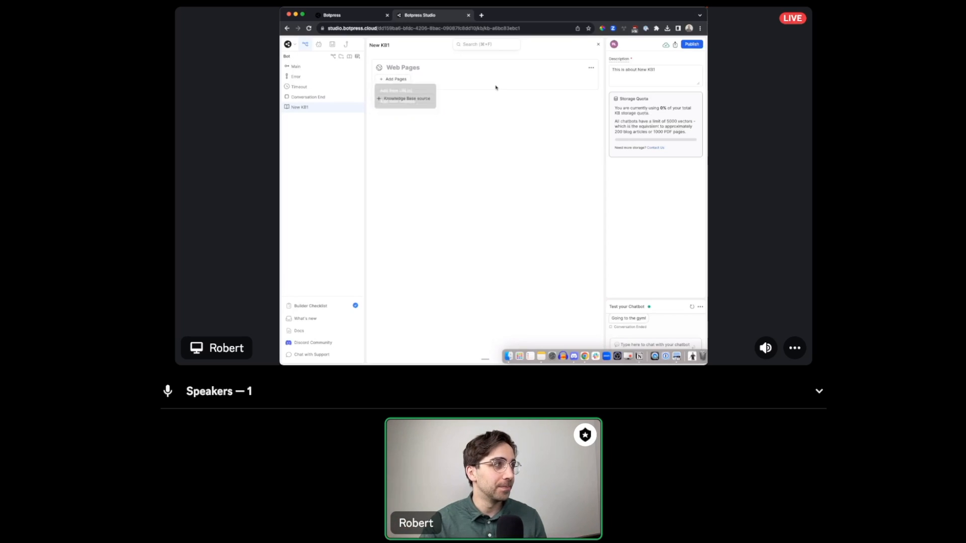
{"action": "left_click", "coordinate": [591, 67]}
{"action": "left_click", "coordinate": [570, 89]}
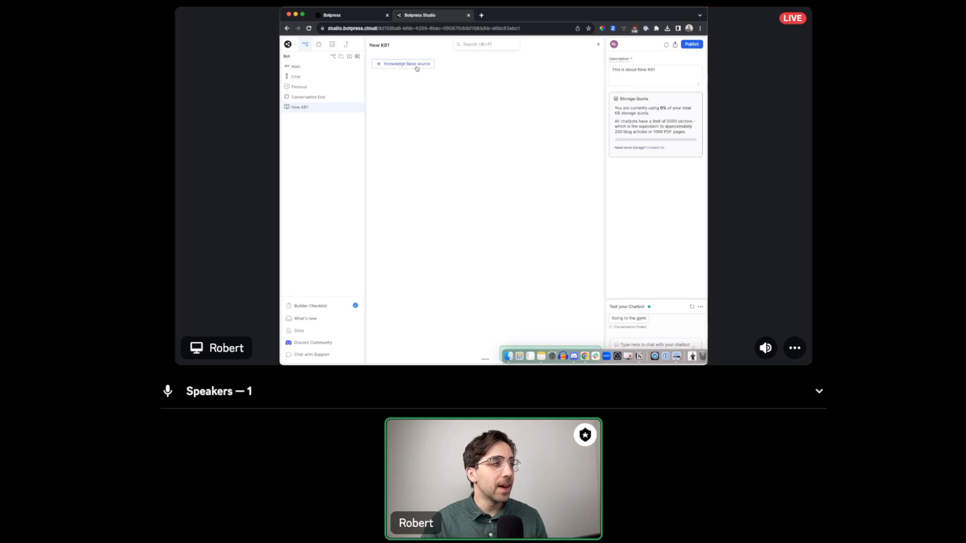
Step: Add a Text Document source to the New KB1 knowledge base, trying placeholder text in it and clearing it again
{"action": "left_click", "coordinate": [411, 65]}
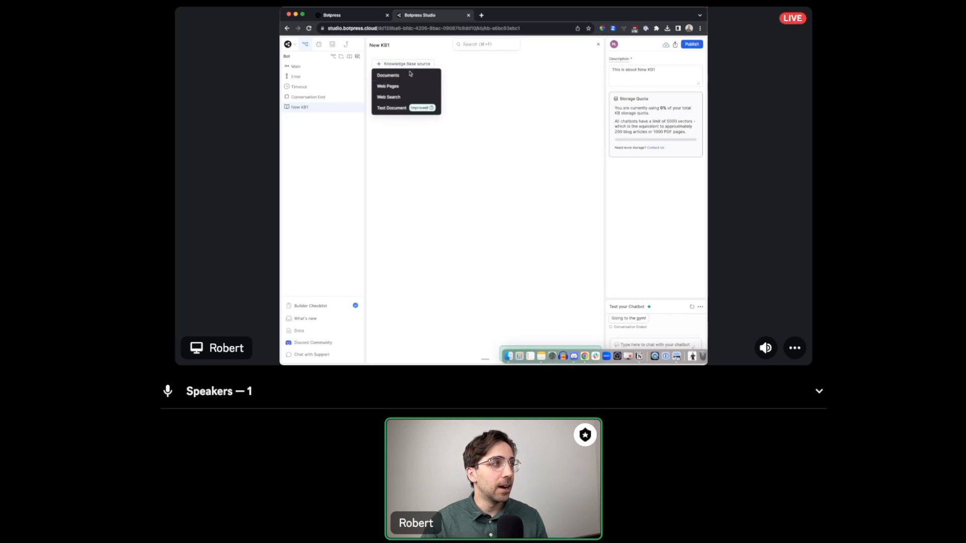
{"action": "left_click", "coordinate": [404, 109]}
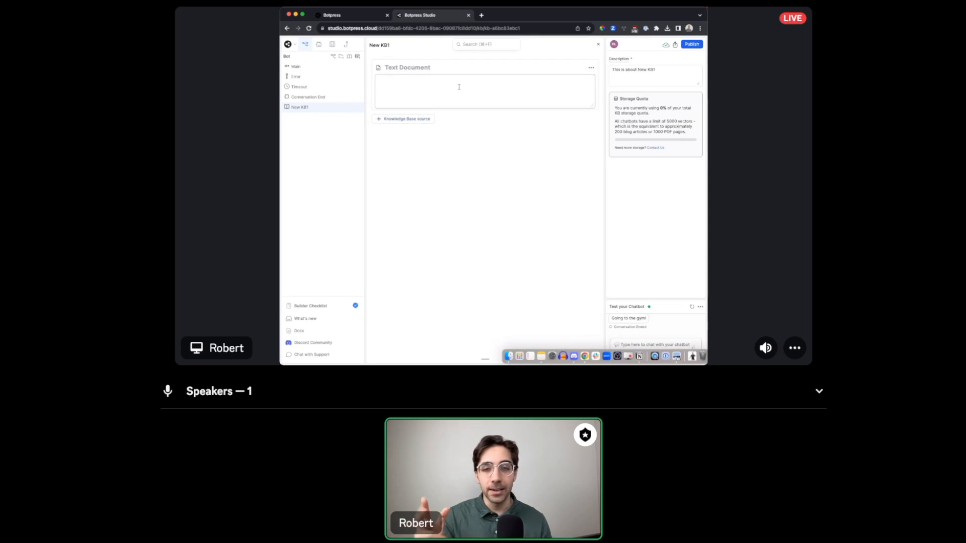
{"action": "type", "text": "ksdhfkgs"}
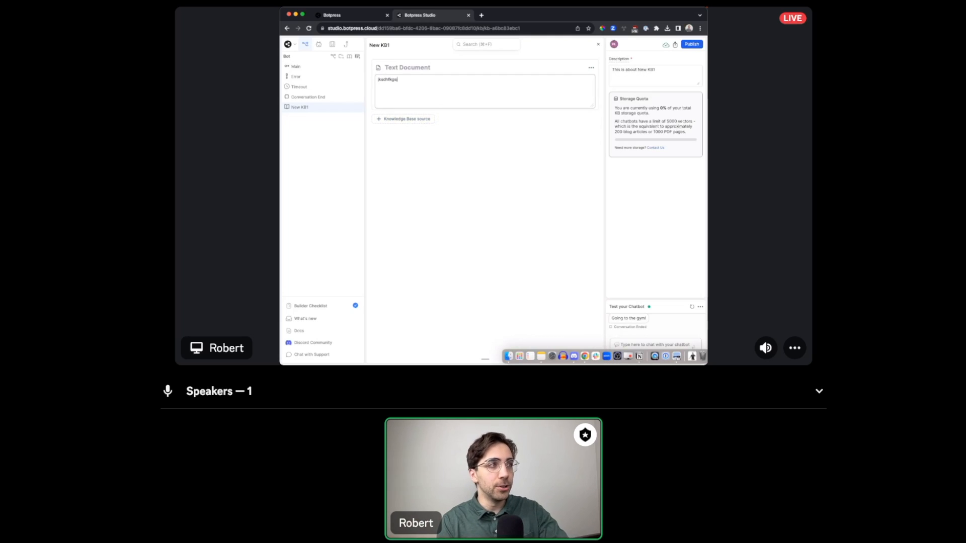
{"action": "type", "text": "jdksksks"}
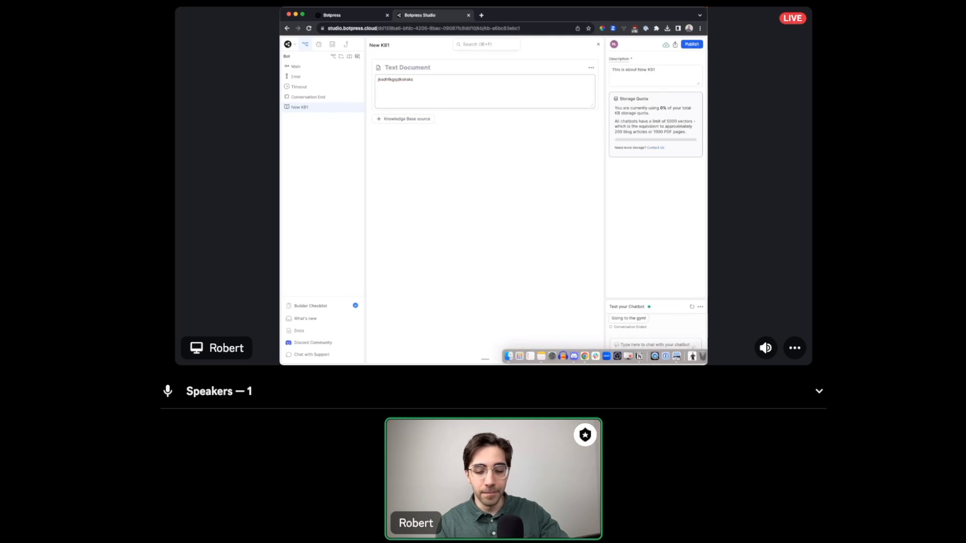
{"action": "key", "text": "super+a"}
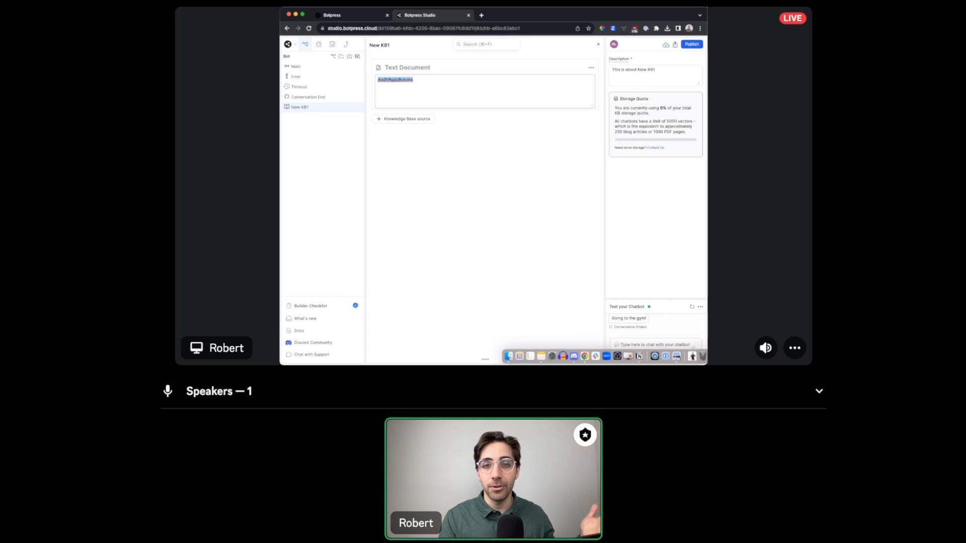
{"action": "key", "text": "BackSpace"}
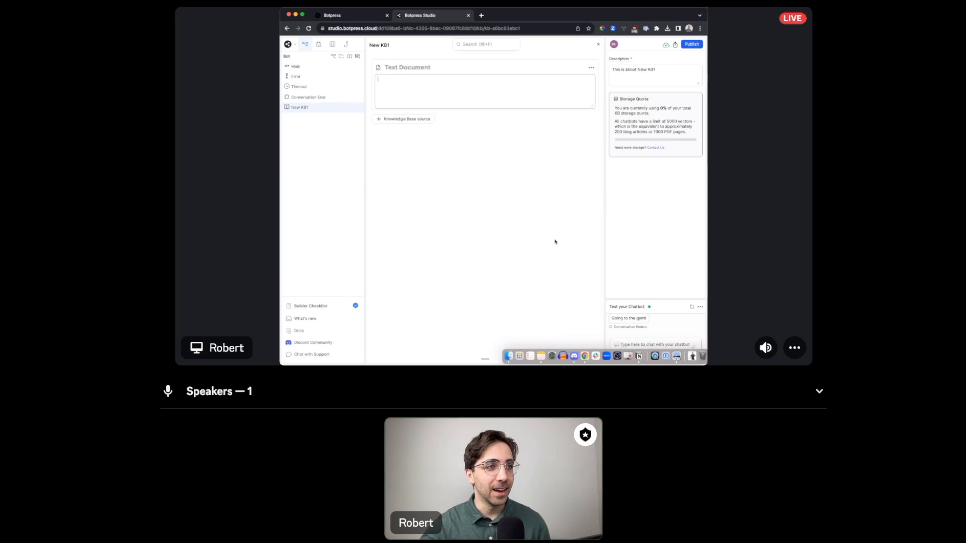
Step: Close the New KB1 knowledge base to get back to the Main workflow
{"action": "left_click", "coordinate": [597, 45]}
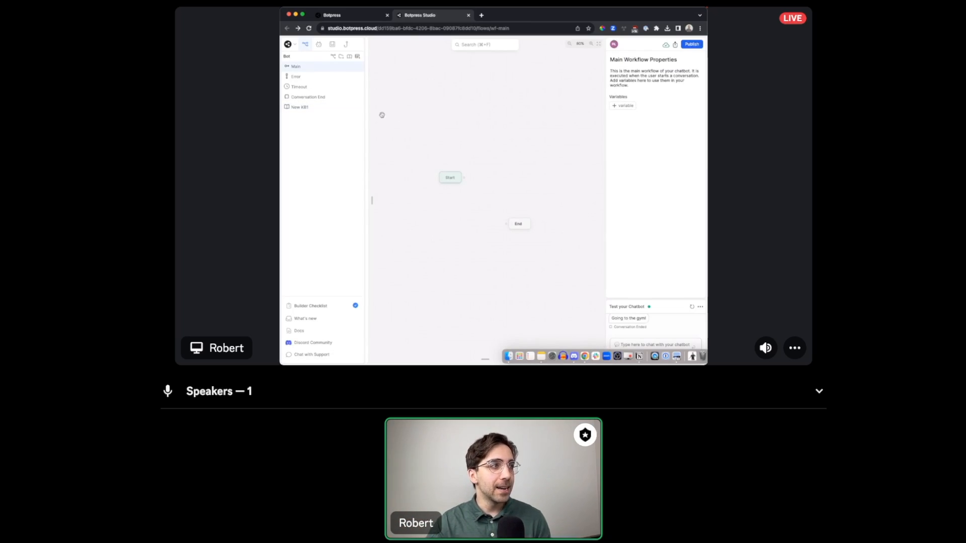
{"action": "mouse_move", "coordinate": [373, 116]}
{"action": "scroll", "coordinate": [410, 130], "scroll_direction": "down", "scroll_amount": 5}
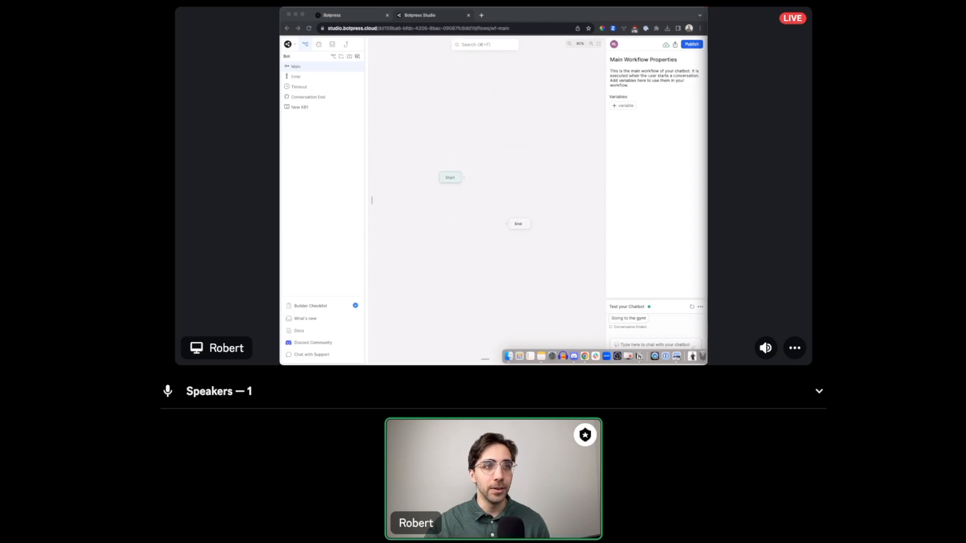
{"action": "left_click", "coordinate": [599, 47]}
{"action": "left_click", "coordinate": [599, 47]}
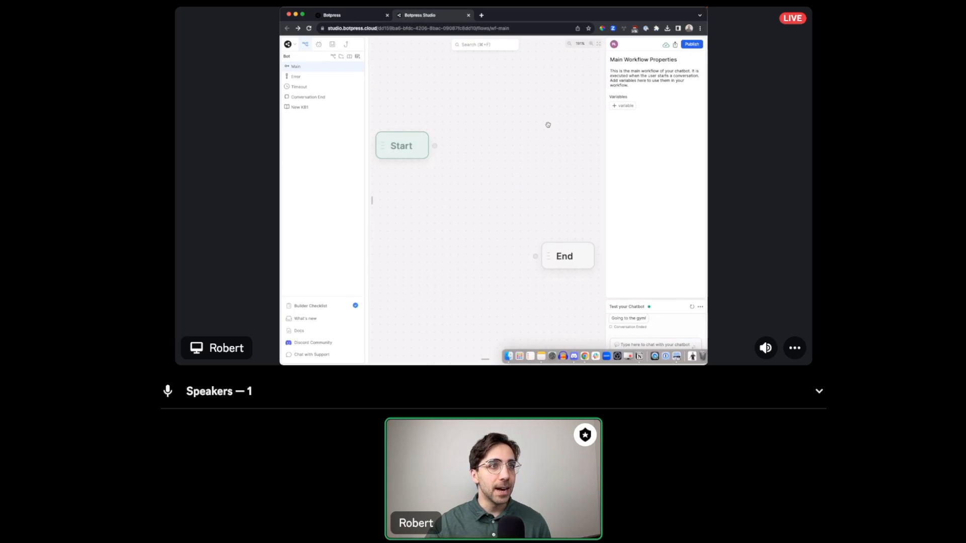
Step: Delete the Text Document source from the New KB1 knowledge base and confirm the deletion
{"action": "left_click", "coordinate": [330, 110]}
{"action": "left_click", "coordinate": [592, 69]}
{"action": "left_click", "coordinate": [578, 89]}
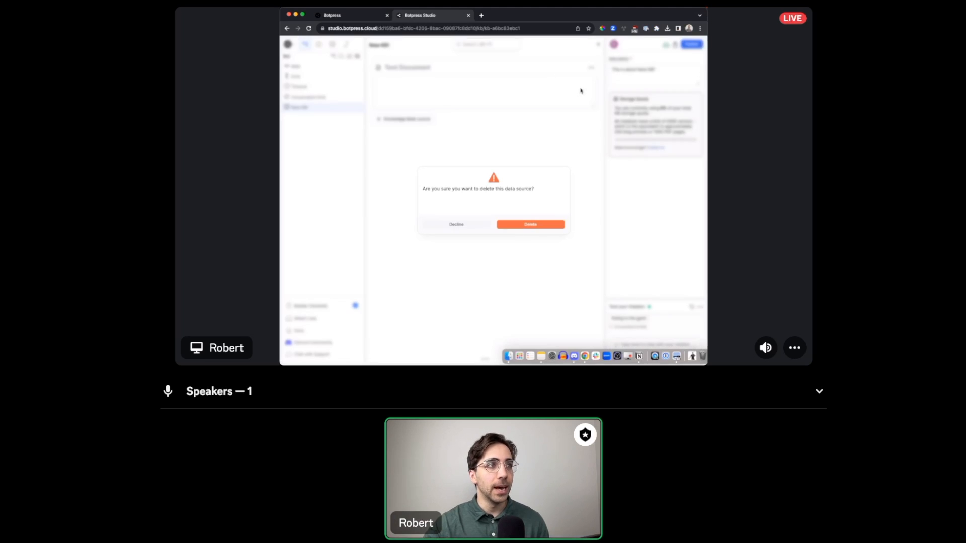
{"action": "left_click", "coordinate": [547, 225]}
Step: Add a Web Search source to the New KB1 knowledge base and set it to search the entire web
{"action": "left_click", "coordinate": [407, 64]}
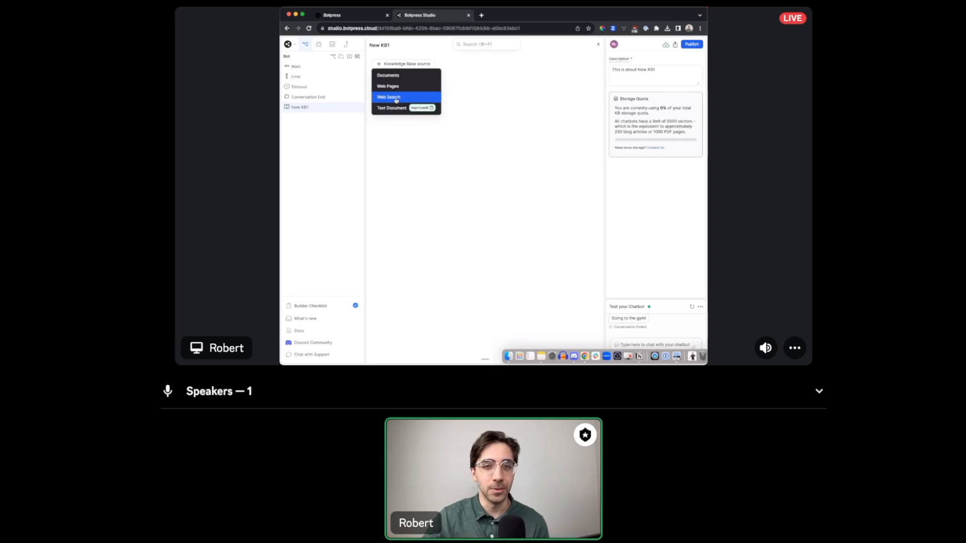
{"action": "left_click", "coordinate": [396, 99]}
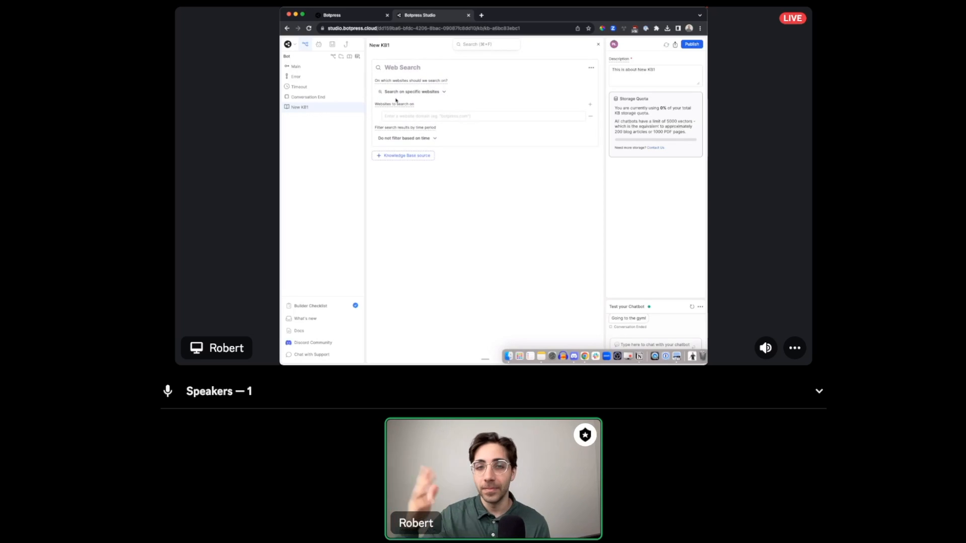
{"action": "left_click", "coordinate": [417, 92]}
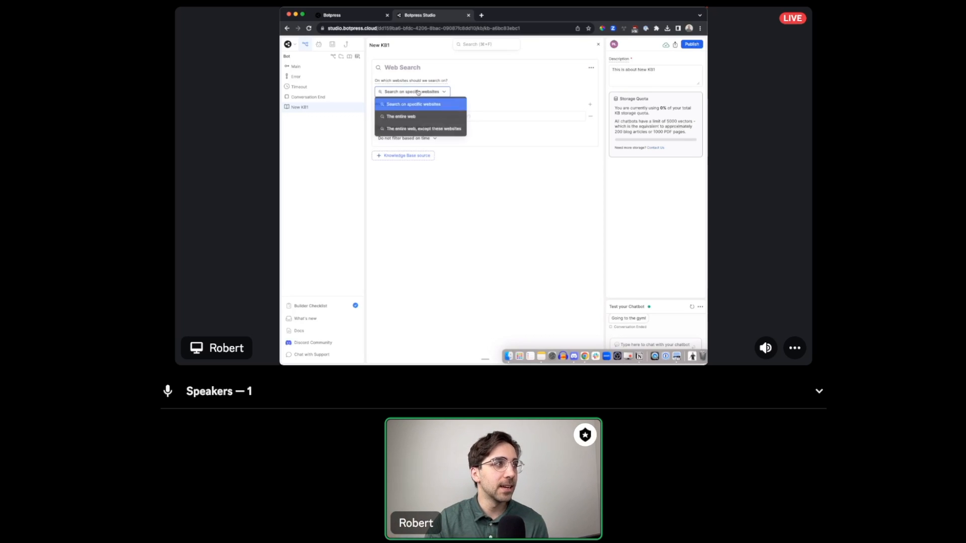
{"action": "left_click", "coordinate": [452, 121]}
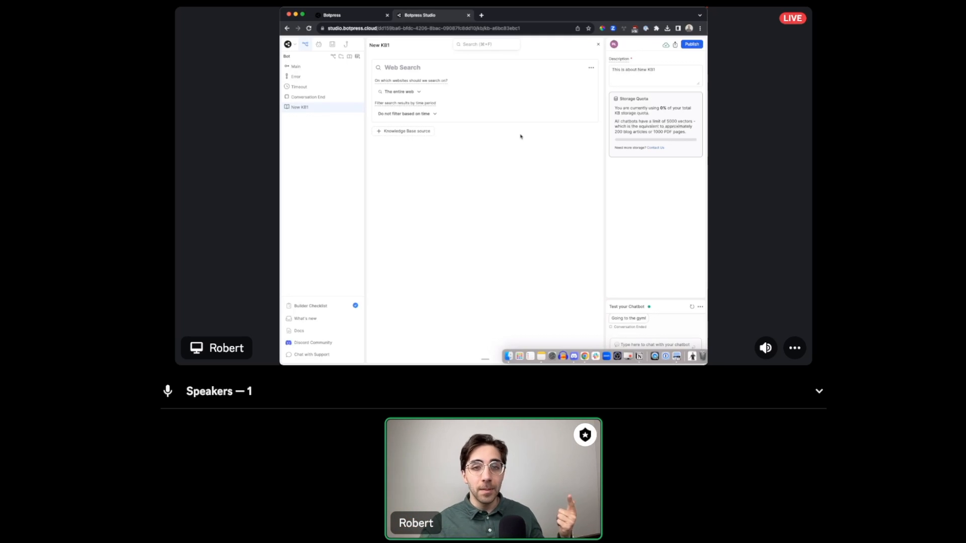
Step: Rename the New KB1 knowledge base as Web Search and close it to return to the Main workflow
{"action": "left_click", "coordinate": [380, 45]}
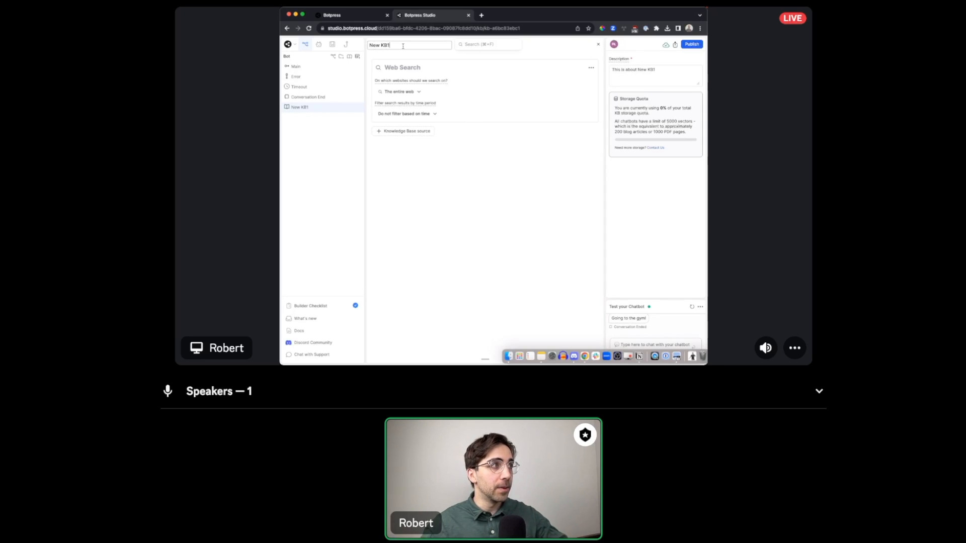
{"action": "type", "text": "Web Search"}
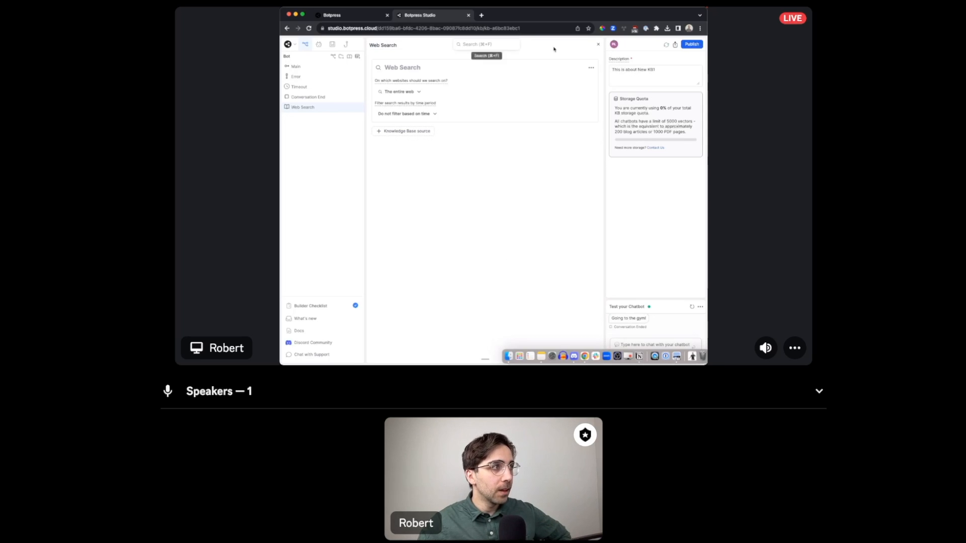
{"action": "left_click", "coordinate": [598, 45]}
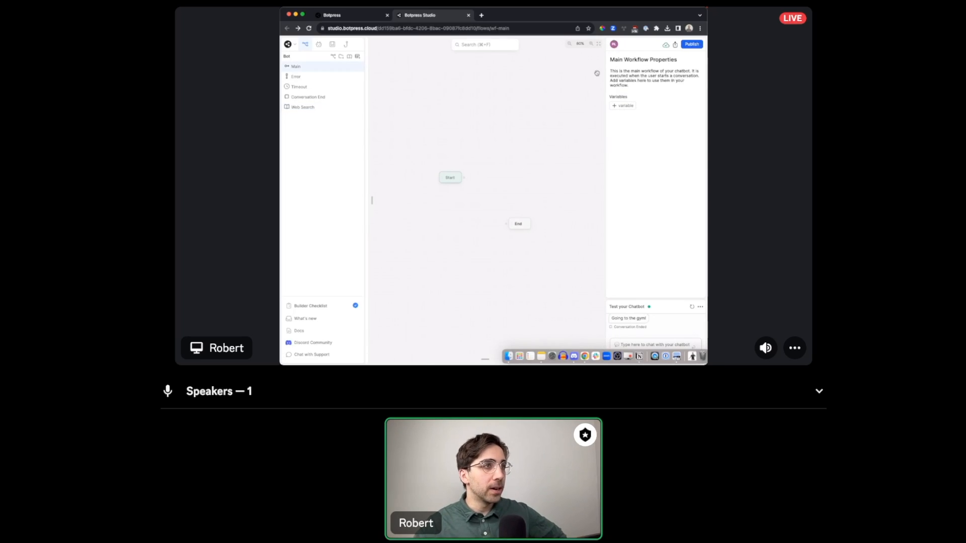
Step: Move the End node further down and away from the Start node in the Main workflow
{"action": "left_click", "coordinate": [599, 44]}
{"action": "scroll", "coordinate": [492, 167], "scroll_direction": "down", "scroll_amount": 3}
{"action": "left_click_drag", "start_coordinate": [493, 167], "coordinate": [474, 136]}
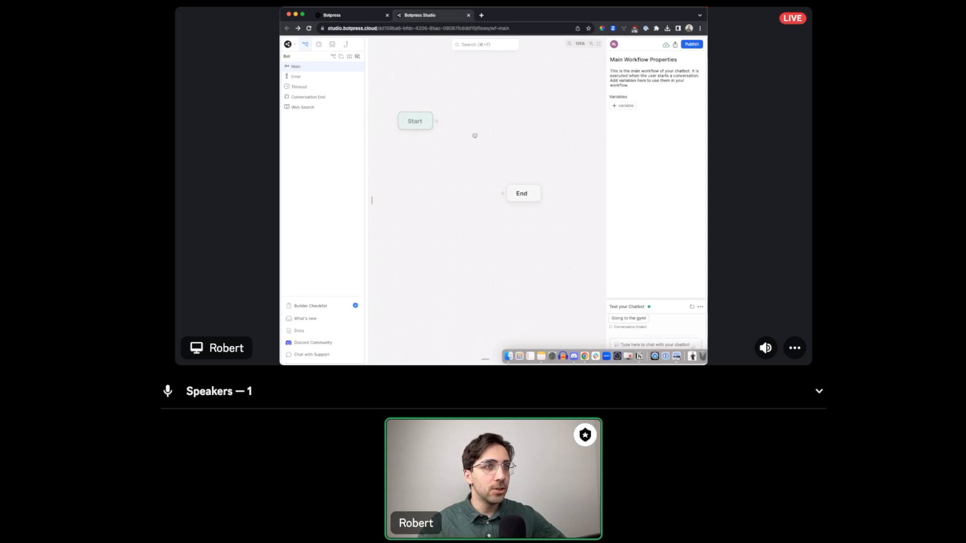
{"action": "left_click", "coordinate": [525, 194]}
{"action": "left_click_drag", "start_coordinate": [525, 195], "coordinate": [554, 278]}
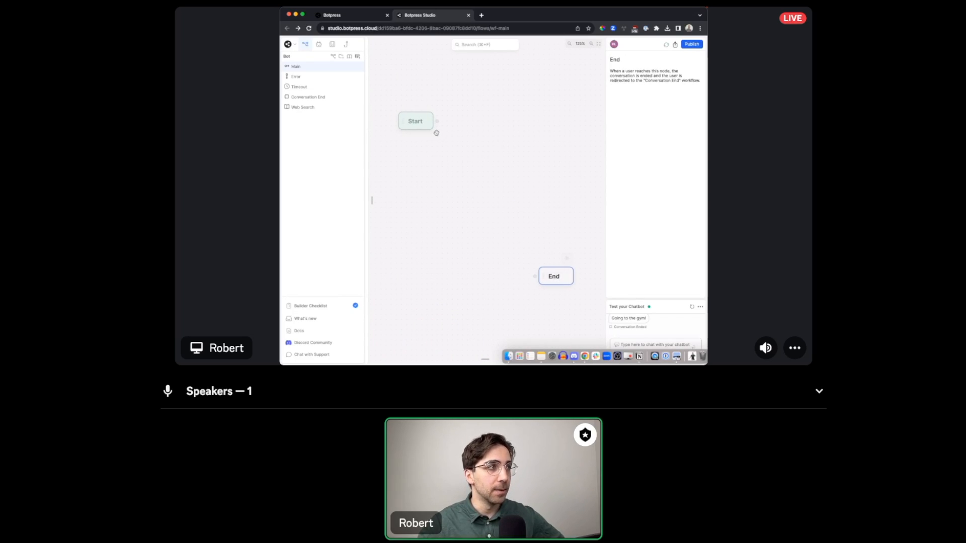
Step: Add a standard node connected to the Start node and place a Single Choice capture card in it
{"action": "left_click_drag", "start_coordinate": [437, 122], "coordinate": [462, 104]}
{"action": "left_click", "coordinate": [480, 111]}
{"action": "left_click", "coordinate": [487, 161]}
{"action": "scroll", "coordinate": [410, 180], "scroll_direction": "down", "scroll_amount": 5}
{"action": "scroll", "coordinate": [411, 181], "scroll_direction": "down", "scroll_amount": 1}
{"action": "left_click_drag", "start_coordinate": [395, 199], "coordinate": [509, 160]}
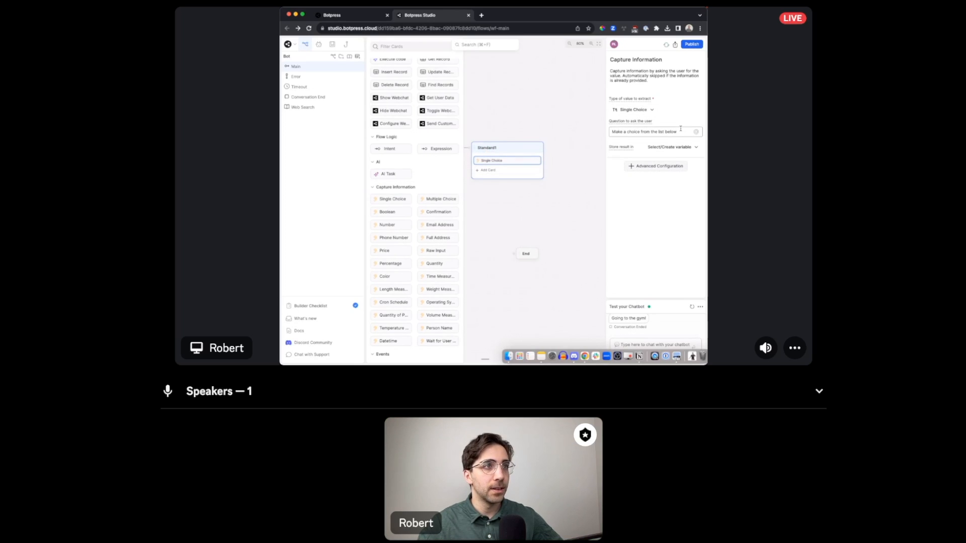
Step: Add a Choice configuration to the Single Choice card with the items Soup and Stew
{"action": "left_click", "coordinate": [674, 166]}
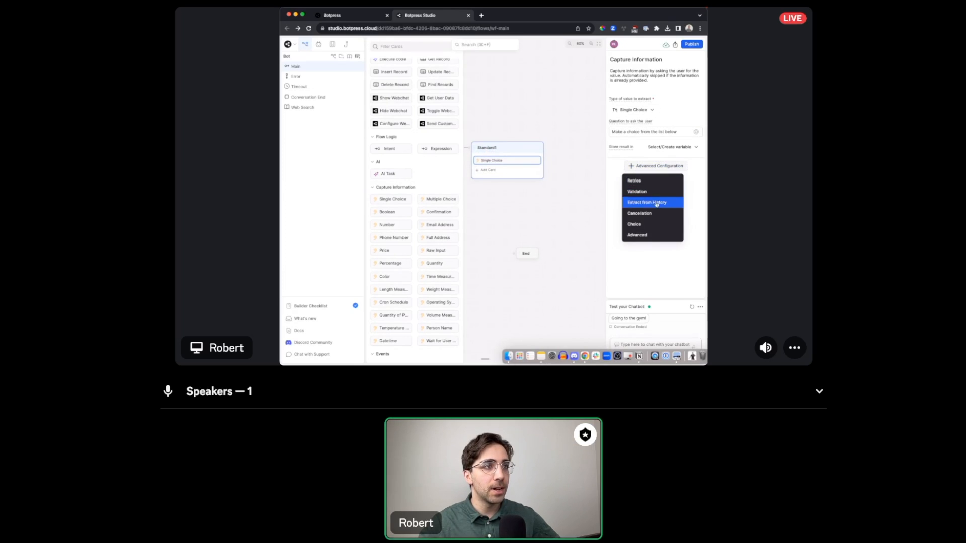
{"action": "left_click", "coordinate": [651, 224]}
{"action": "type", "text": "Soup"}
{"action": "key", "text": "Return"}
{"action": "type", "text": "Stew"}
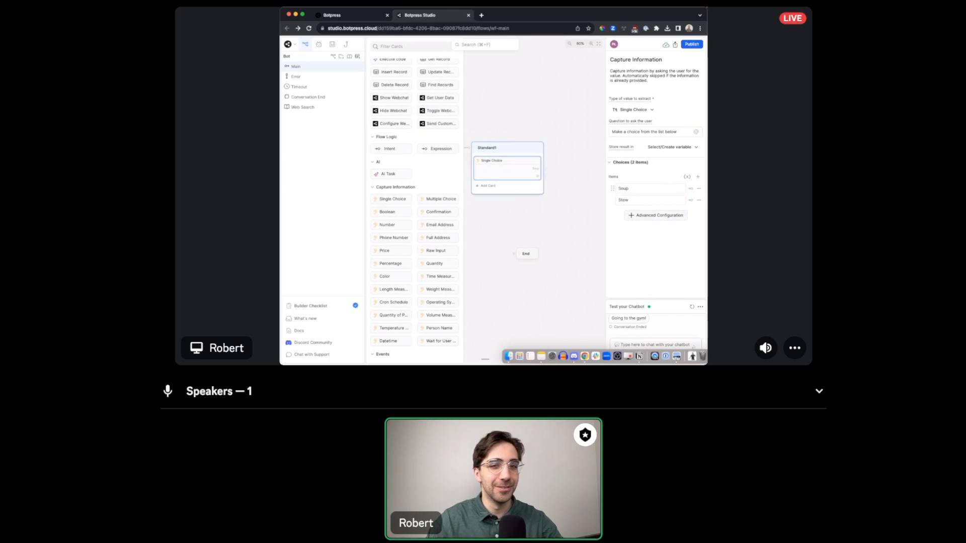
Step: Add the Retries configuration to the Single Choice card and set its number of retries to 0
{"action": "left_click", "coordinate": [661, 216]}
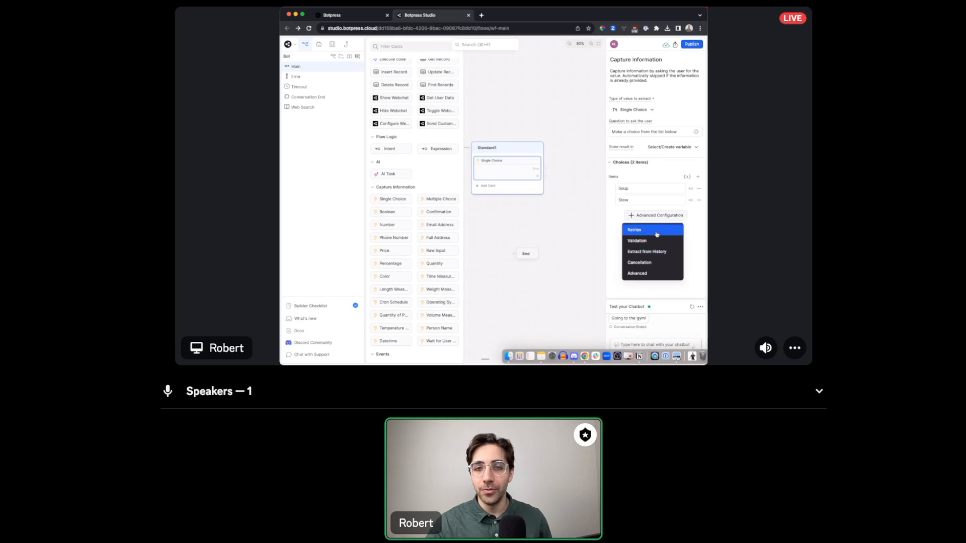
{"action": "left_click", "coordinate": [656, 235]}
{"action": "left_click", "coordinate": [698, 230]}
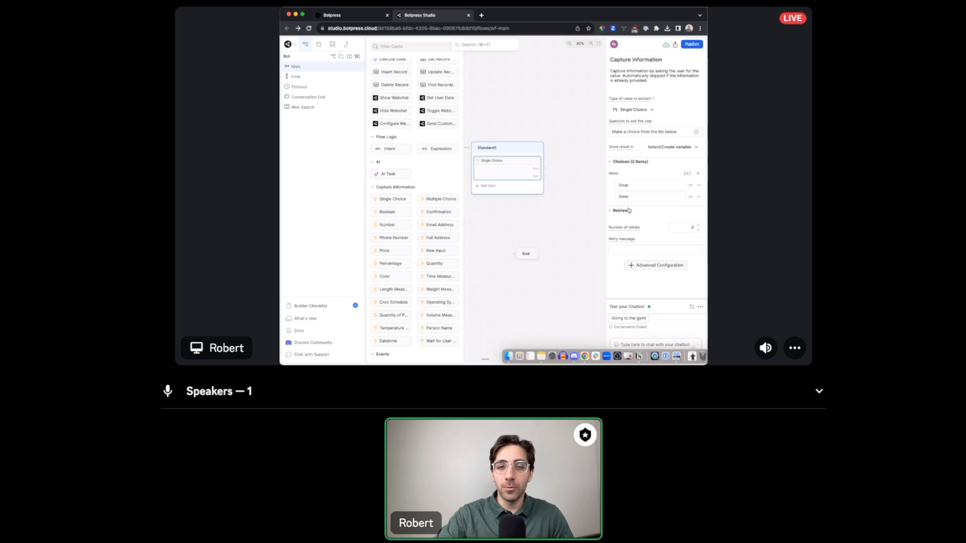
{"action": "left_click", "coordinate": [699, 226]}
{"action": "left_click", "coordinate": [699, 226]}
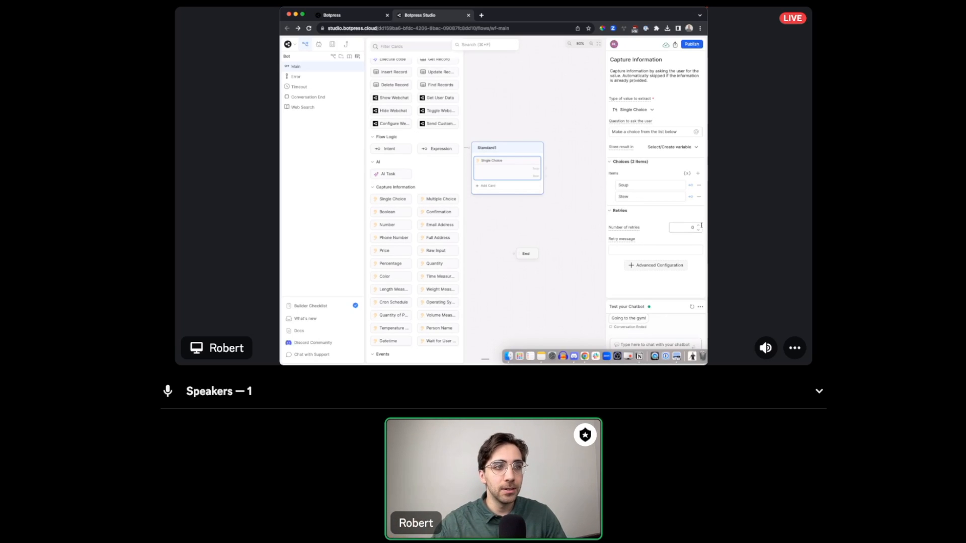
{"action": "left_click", "coordinate": [698, 226]}
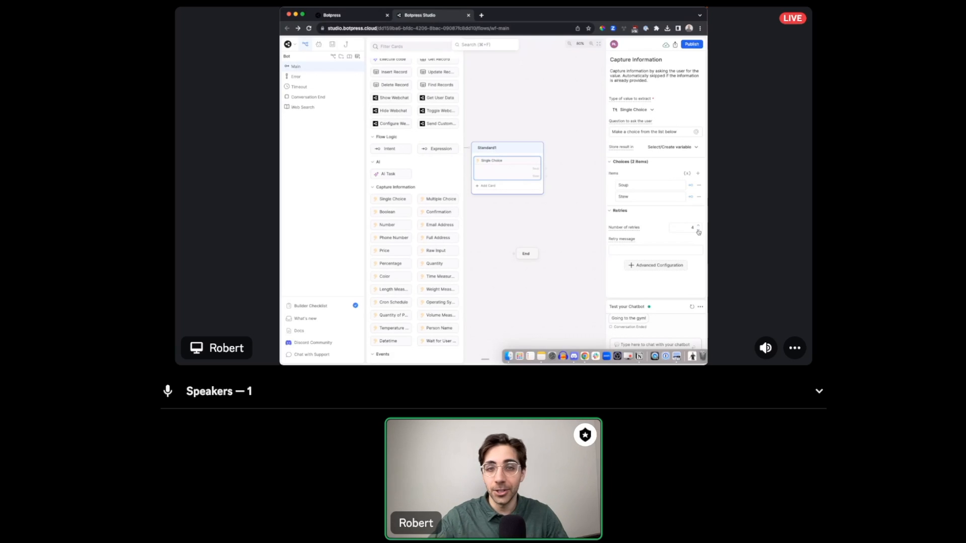
{"action": "left_click", "coordinate": [699, 230]}
{"action": "left_click", "coordinate": [699, 230]}
{"action": "left_click", "coordinate": [699, 230]}
{"action": "left_click", "coordinate": [619, 211]}
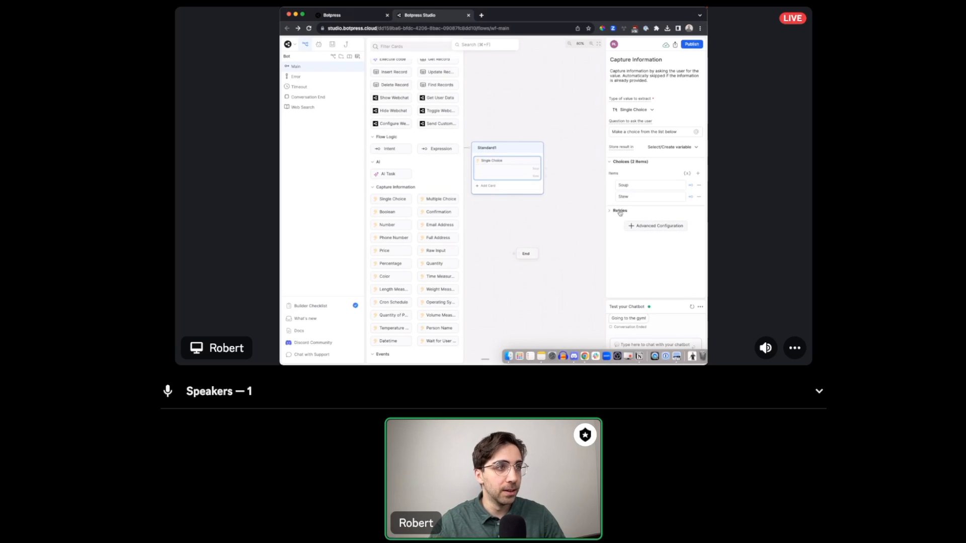
Step: Add the Advanced configuration to the Single Choice card and turn on the transition that handles failure
{"action": "left_click", "coordinate": [651, 228]}
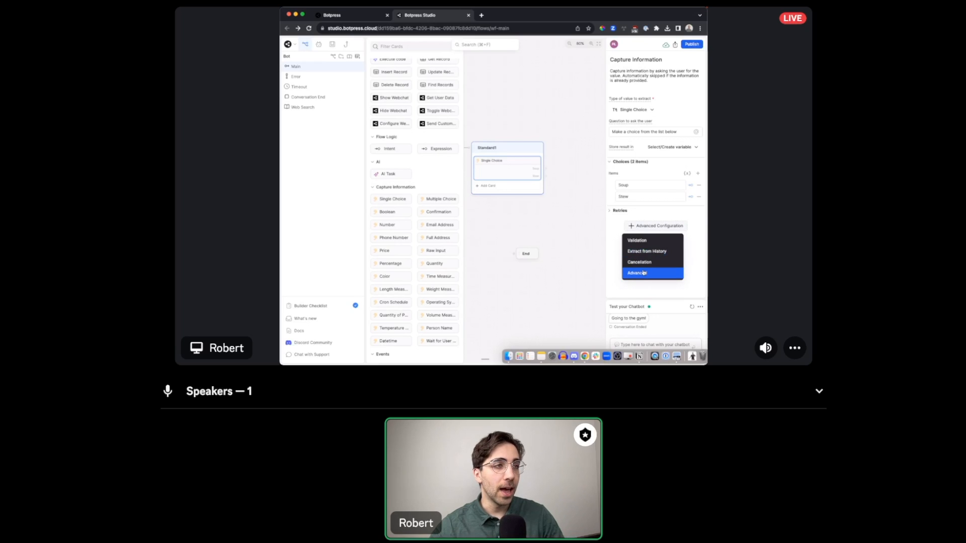
{"action": "left_click", "coordinate": [643, 273]}
{"action": "left_click", "coordinate": [698, 235]}
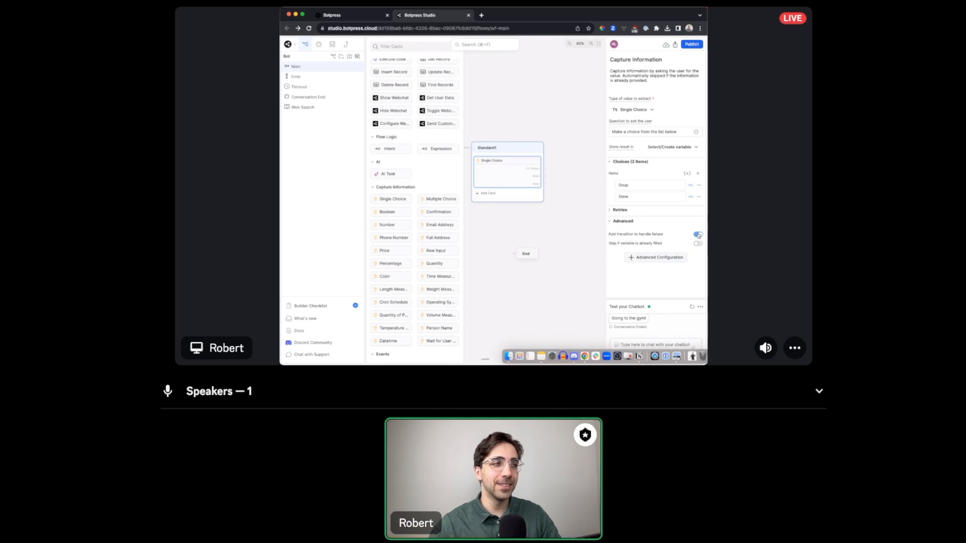
Step: Add a standard node connected to the Single Choice card's failure transition, above and beyond the Standard1 node
{"action": "scroll", "coordinate": [579, 183], "scroll_direction": "right", "scroll_amount": 1}
{"action": "left_click", "coordinate": [574, 182]}
{"action": "left_click_drag", "start_coordinate": [572, 183], "coordinate": [526, 183]}
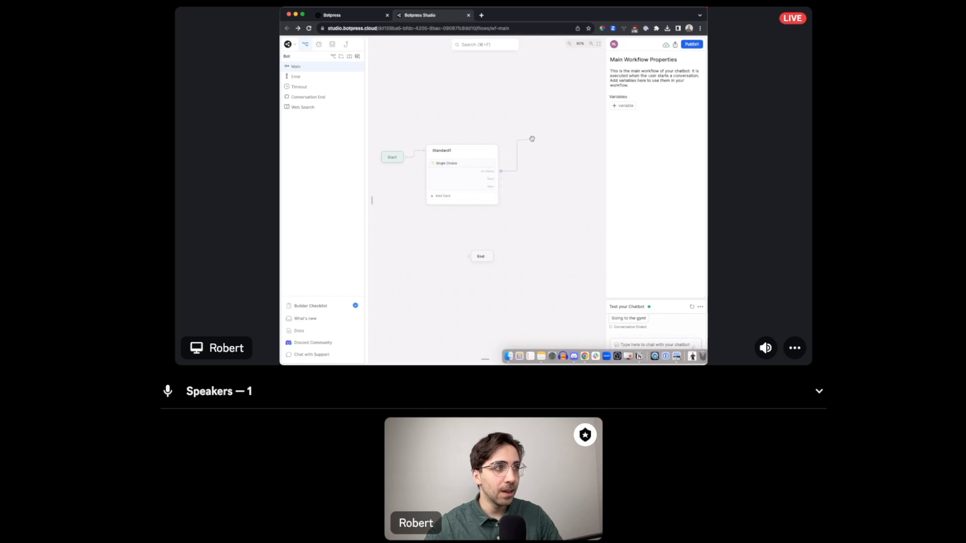
{"action": "right_click", "coordinate": [535, 111]}
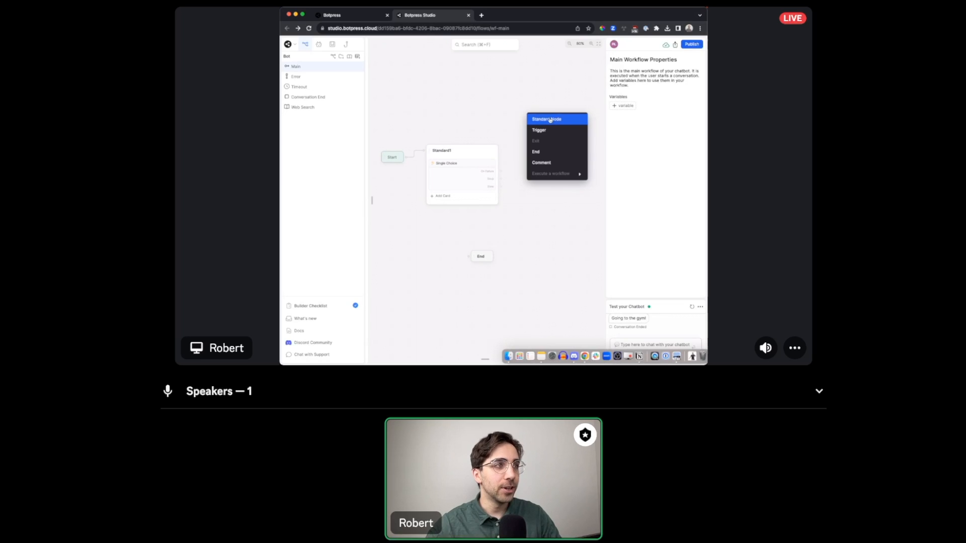
{"action": "left_click", "coordinate": [550, 120]}
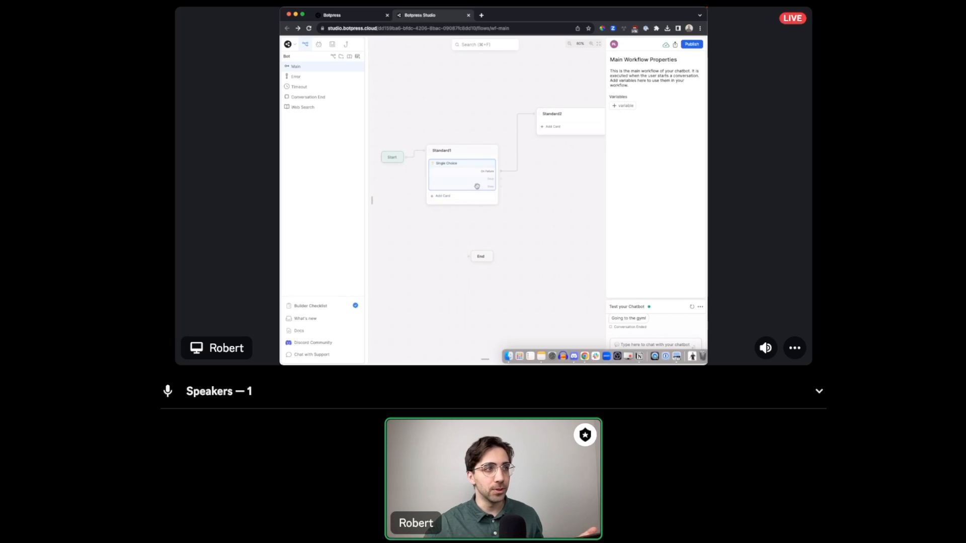
Step: Place a Query Knowledge Bases card in the Standard2 node and shift the node slightly towards Standard1
{"action": "left_click", "coordinate": [583, 132]}
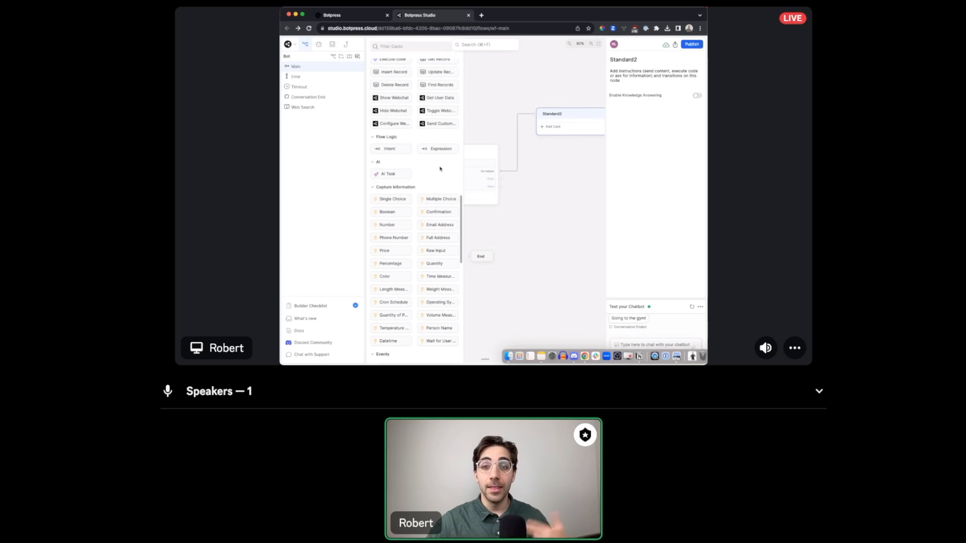
{"action": "scroll", "coordinate": [440, 169], "scroll_direction": "down", "scroll_amount": 3}
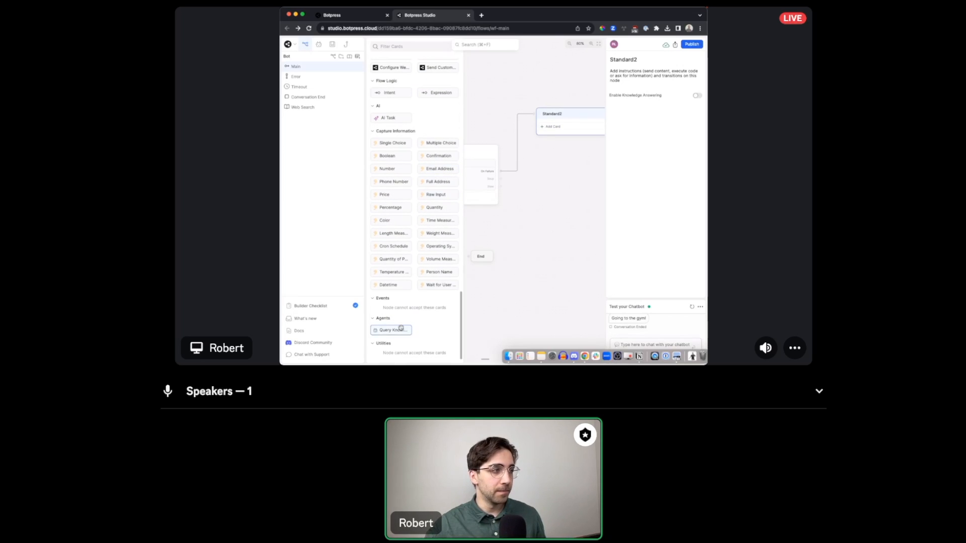
{"action": "left_click_drag", "start_coordinate": [401, 327], "coordinate": [571, 122]}
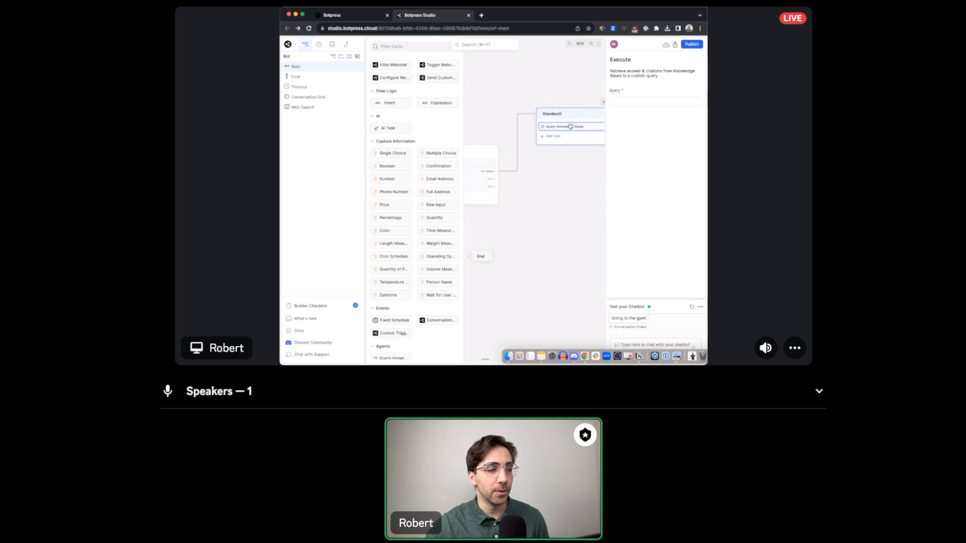
{"action": "left_click_drag", "start_coordinate": [585, 116], "coordinate": [573, 116]}
{"action": "left_click", "coordinate": [577, 183]}
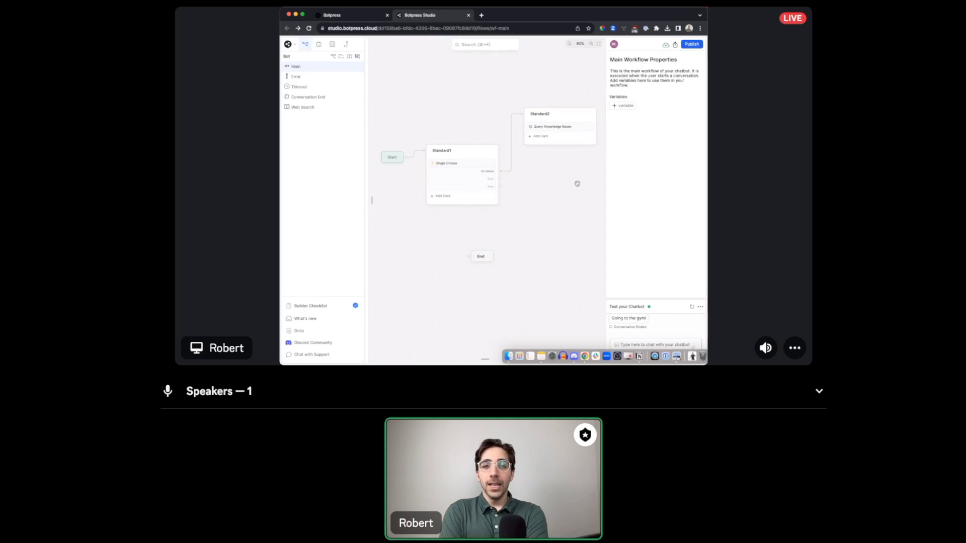
Step: Set the query of the Query Knowledge Bases card to {{event.preview}} and read the Query field's help text
{"action": "left_click", "coordinate": [473, 151]}
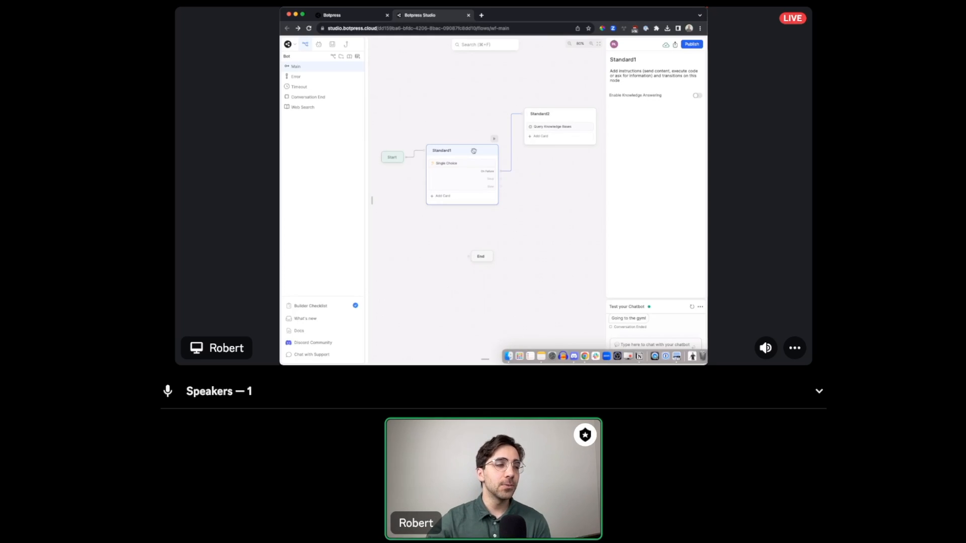
{"action": "left_click", "coordinate": [554, 128]}
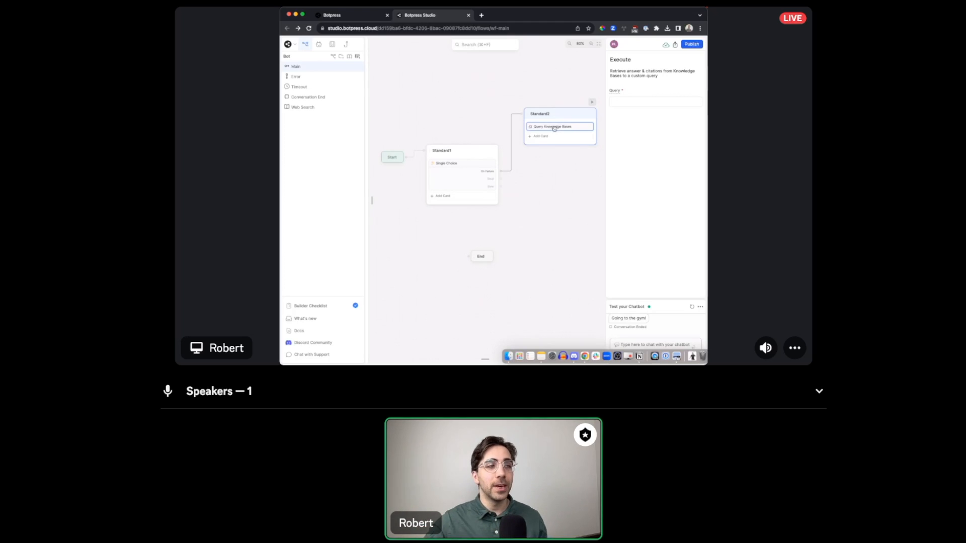
{"action": "left_click", "coordinate": [628, 104]}
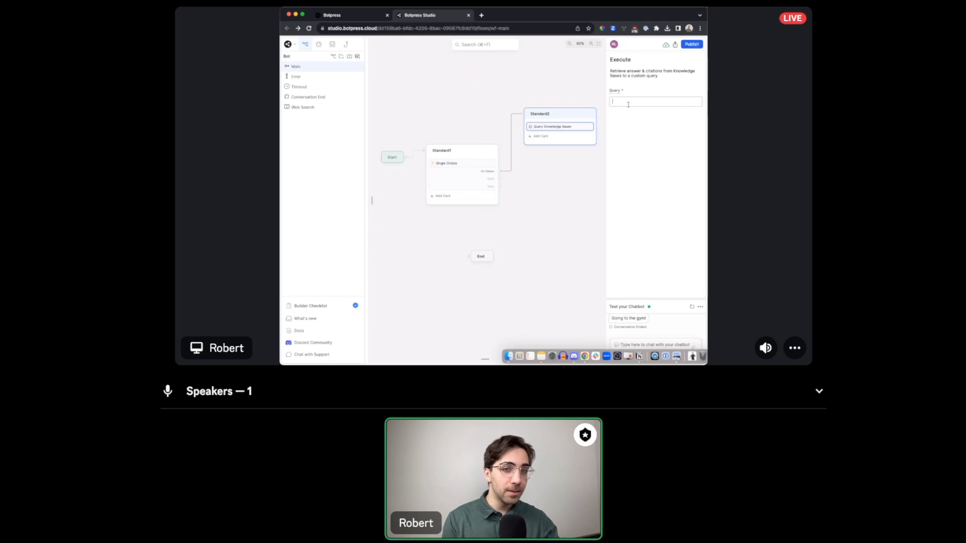
{"action": "type", "text": "{{event.preview}}"}
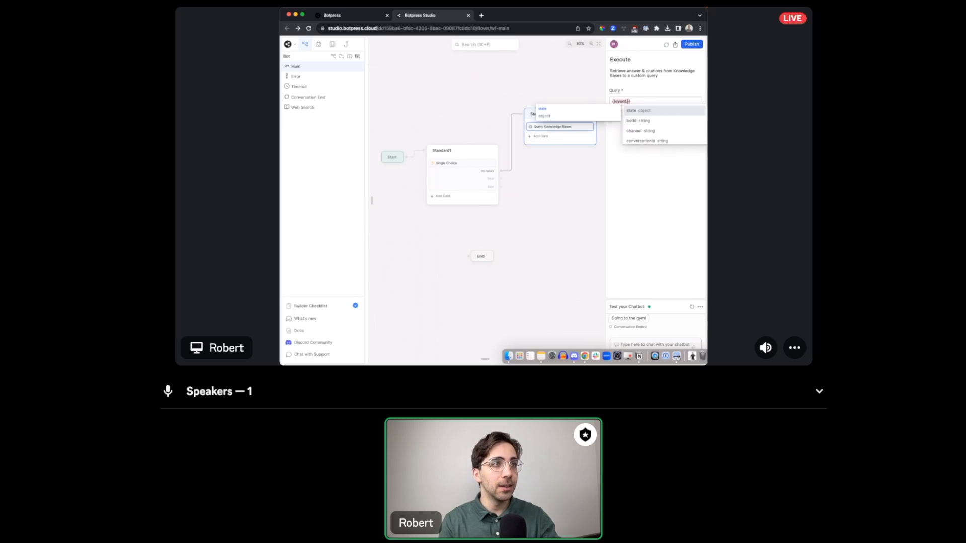
{"action": "left_click", "coordinate": [643, 151]}
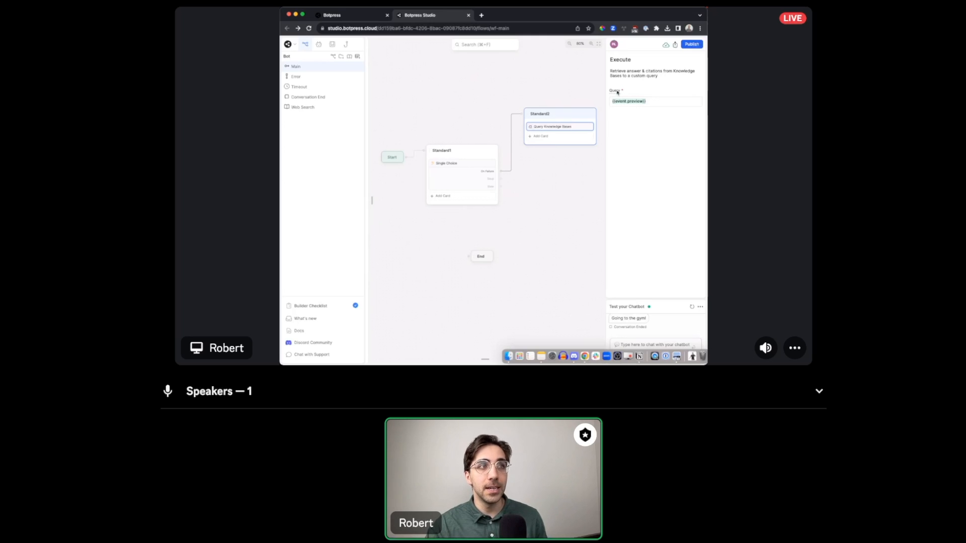
{"action": "mouse_move", "coordinate": [617, 92]}
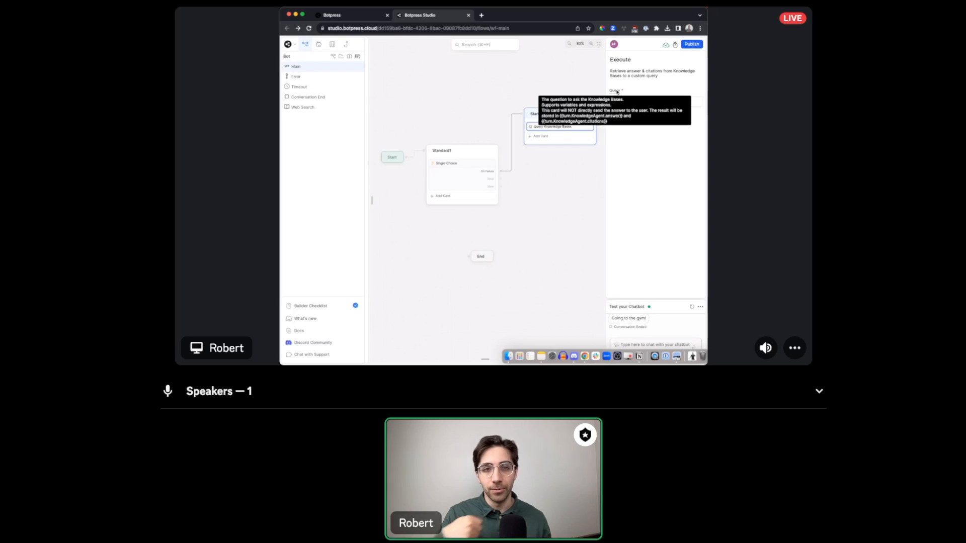
Step: Add a Text card below Query Knowledge Bases that sends {{turn.KnowledgeAgent.answer}}, and check both cards' settings
{"action": "left_click", "coordinate": [540, 135]}
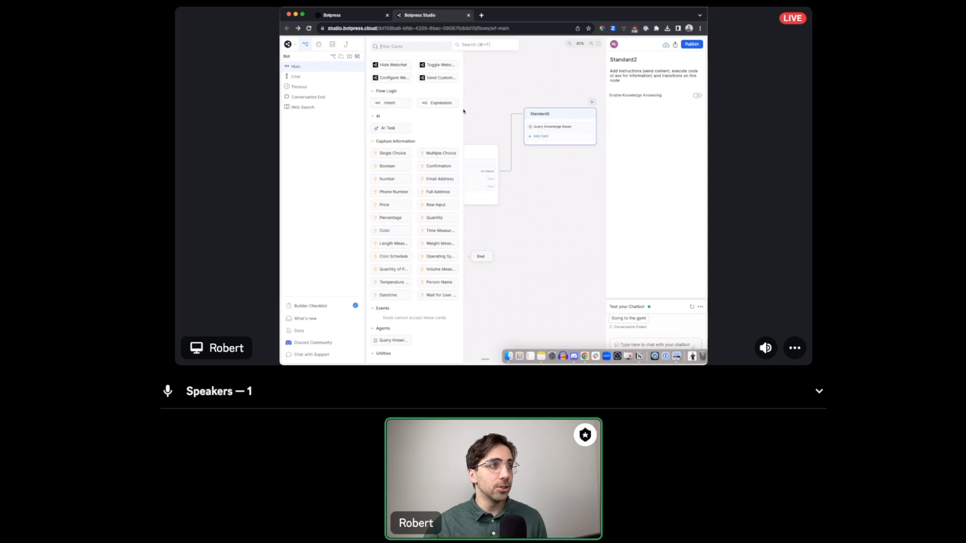
{"action": "scroll", "coordinate": [410, 137], "scroll_direction": "up", "scroll_amount": 5}
{"action": "left_click_drag", "start_coordinate": [386, 75], "coordinate": [556, 137]}
{"action": "left_click", "coordinate": [661, 93]}
{"action": "type", "text": "{{turn.KnowledgeAgent"}
{"action": "key", "text": "Return"}
{"action": "type", "text": "."}
{"action": "key", "text": "Return"}
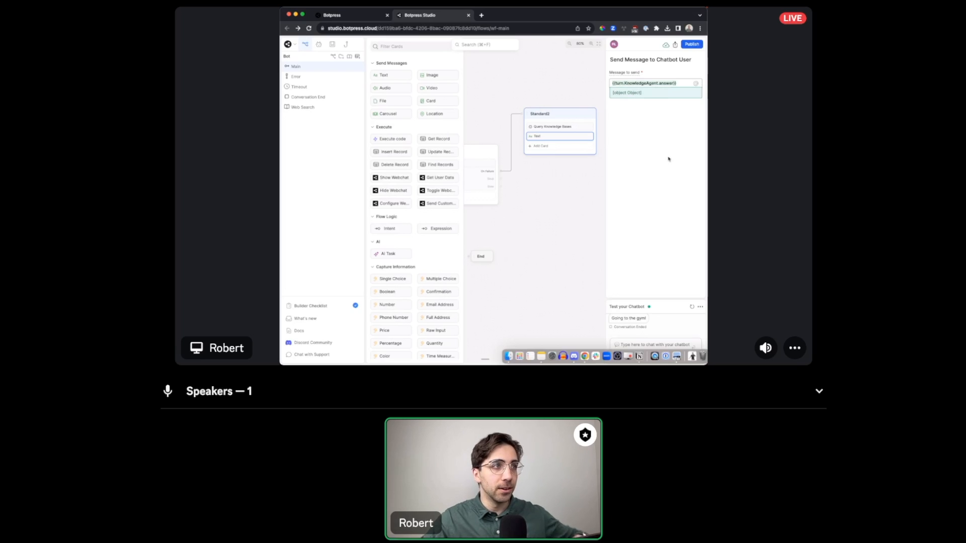
{"action": "left_click", "coordinate": [597, 173]}
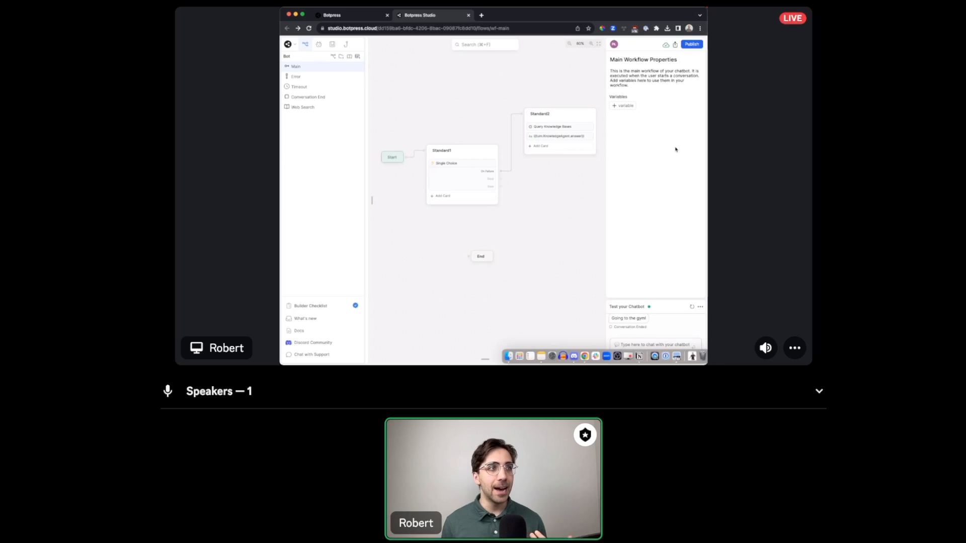
{"action": "left_click", "coordinate": [559, 135]}
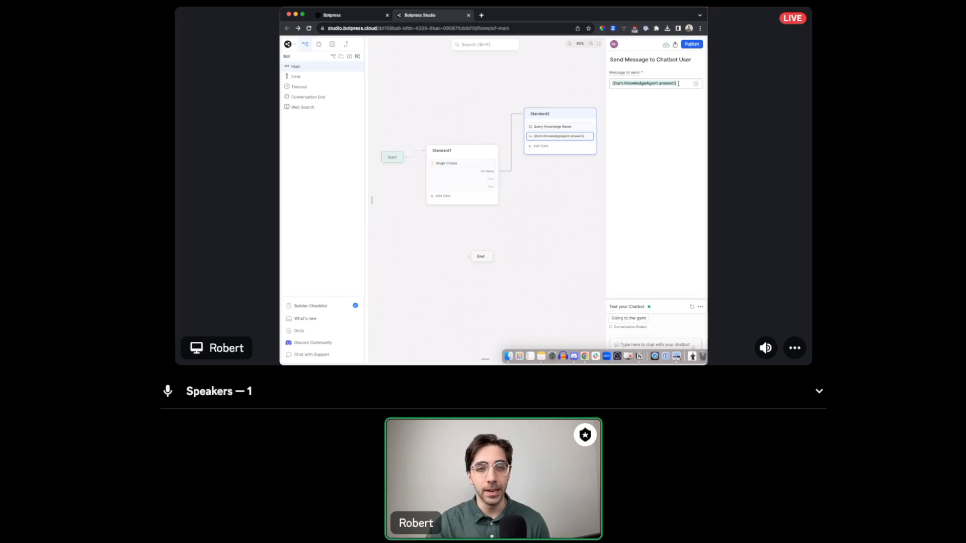
{"action": "left_click", "coordinate": [579, 126]}
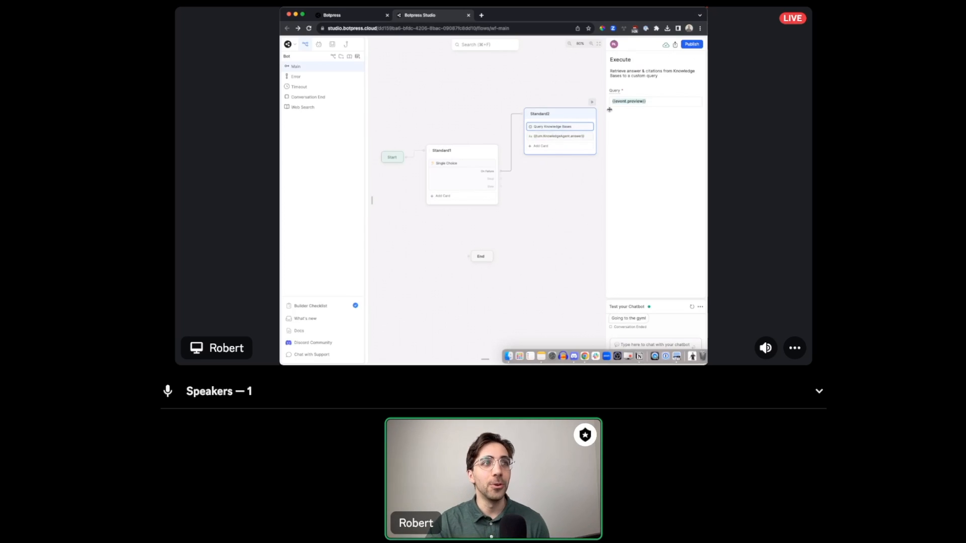
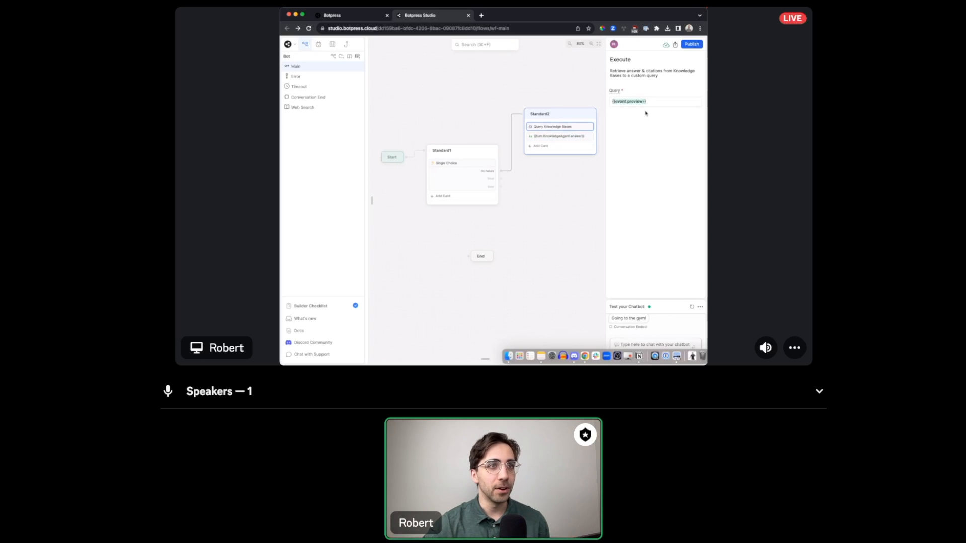
Step: Enable Answer Manually (advanced) in the Knowledge Agent's configuration and save it
{"action": "left_click", "coordinate": [318, 45]}
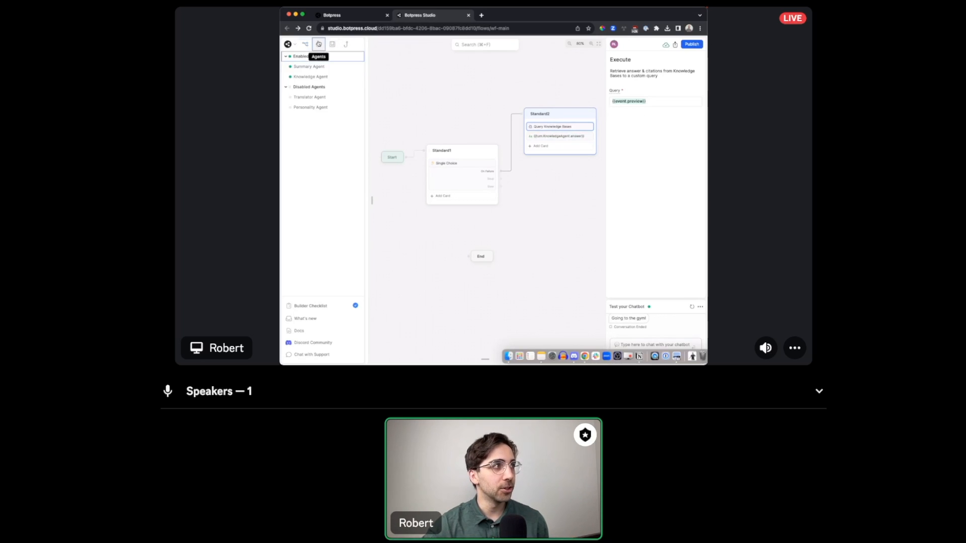
{"action": "left_click", "coordinate": [335, 78]}
{"action": "left_click", "coordinate": [428, 171]}
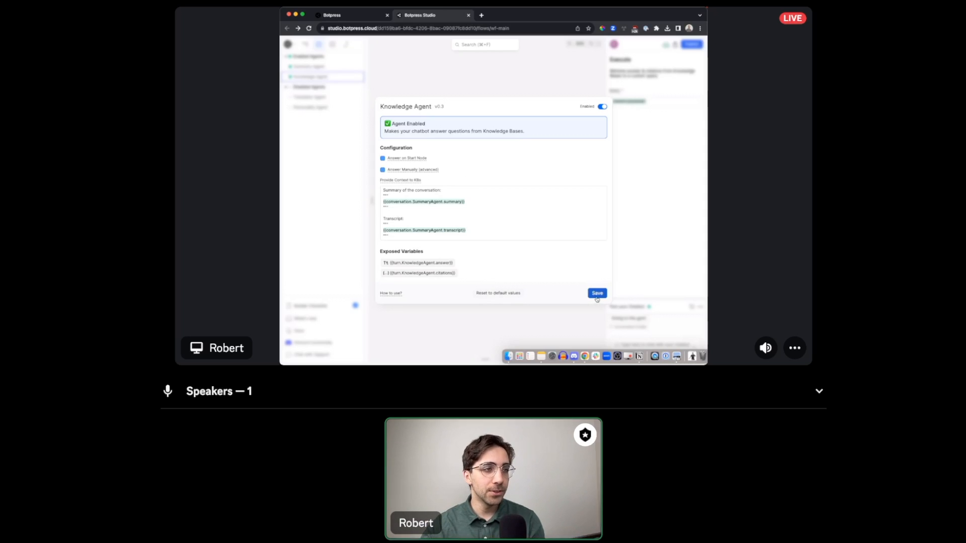
Step: Restart the test conversation and answer the choice prompt with "Who is Oprah?" to test the failure path
{"action": "left_click", "coordinate": [692, 308]}
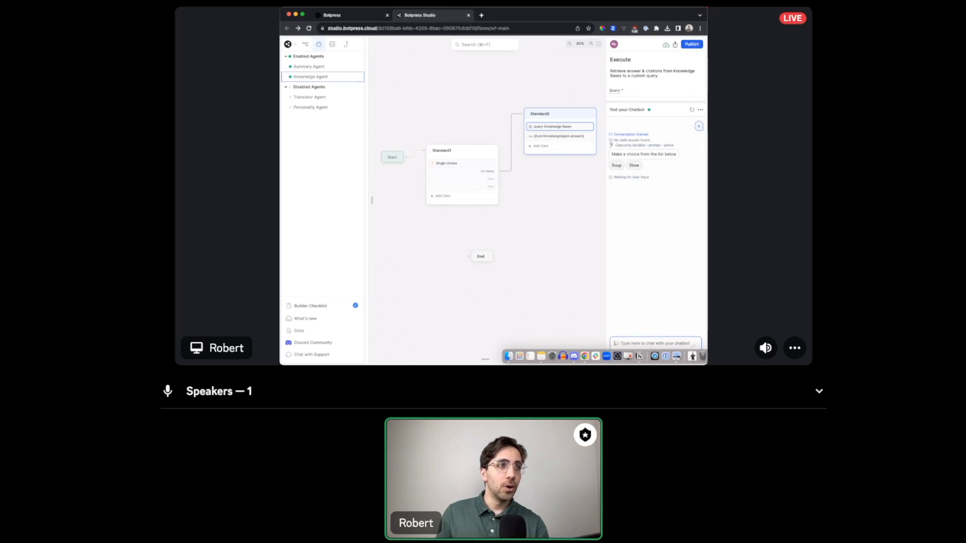
{"action": "type", "text": "Who "}
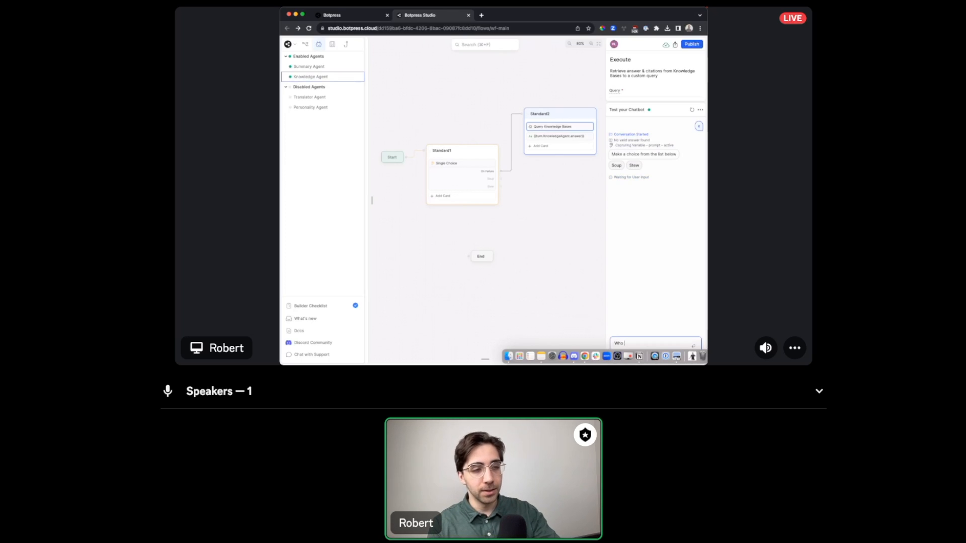
{"action": "type", "text": "is Oprah?"}
{"action": "key", "text": "Return"}
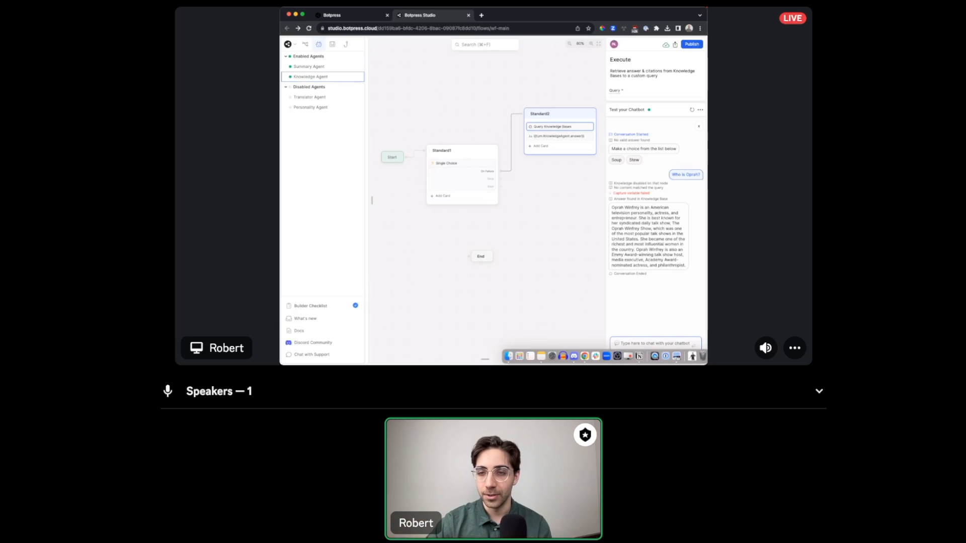
Step: Switch the side listing from the agents back to the bot's workflows and knowledge bases
{"action": "key", "text": "super+Tab"}
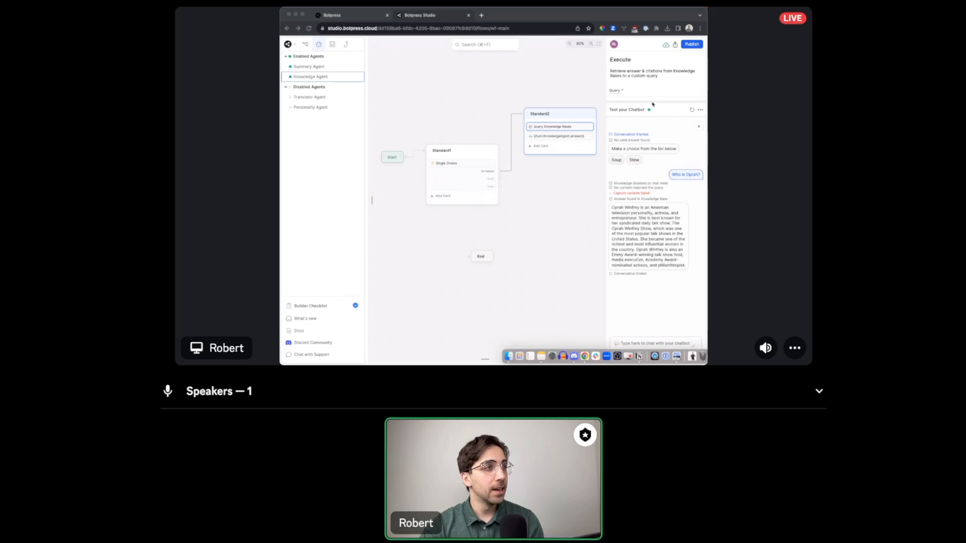
{"action": "left_click", "coordinate": [304, 45]}
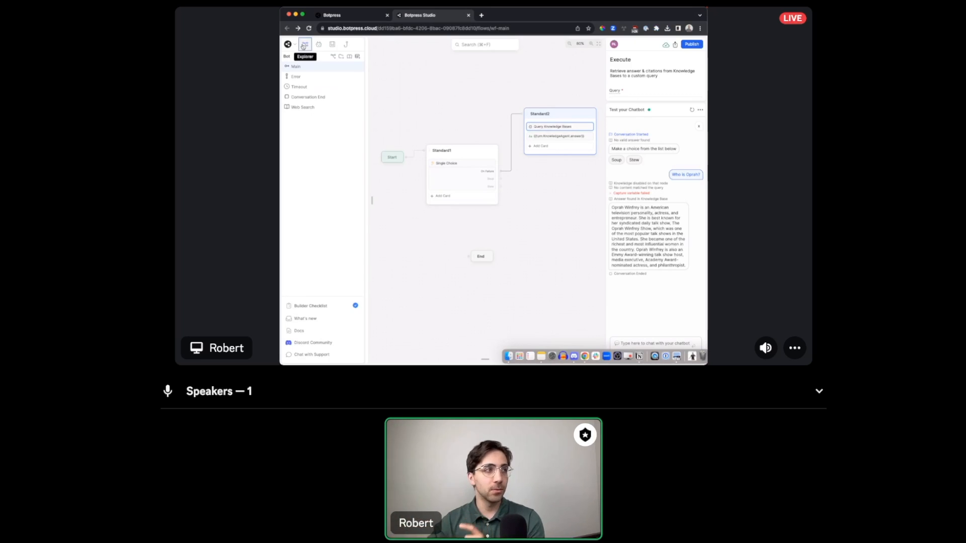
Step: Create a new folder at the root of the bot's workflow listing and delete it again
{"action": "left_click", "coordinate": [342, 57]}
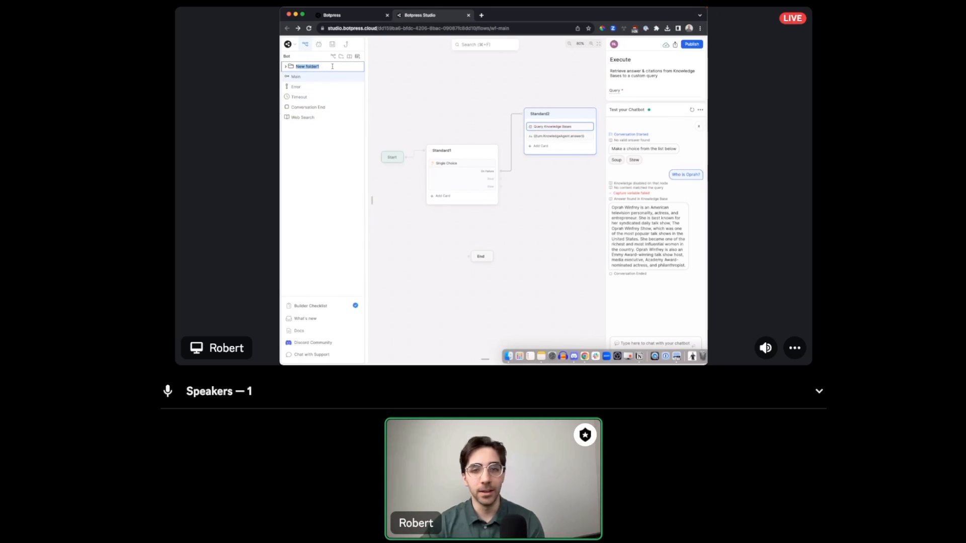
{"action": "left_click", "coordinate": [307, 164]}
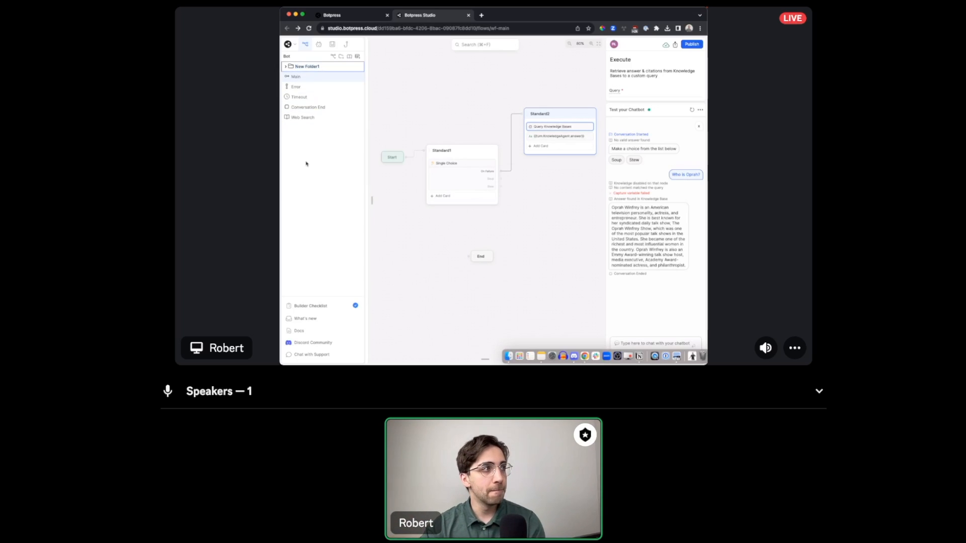
{"action": "right_click", "coordinate": [318, 70]}
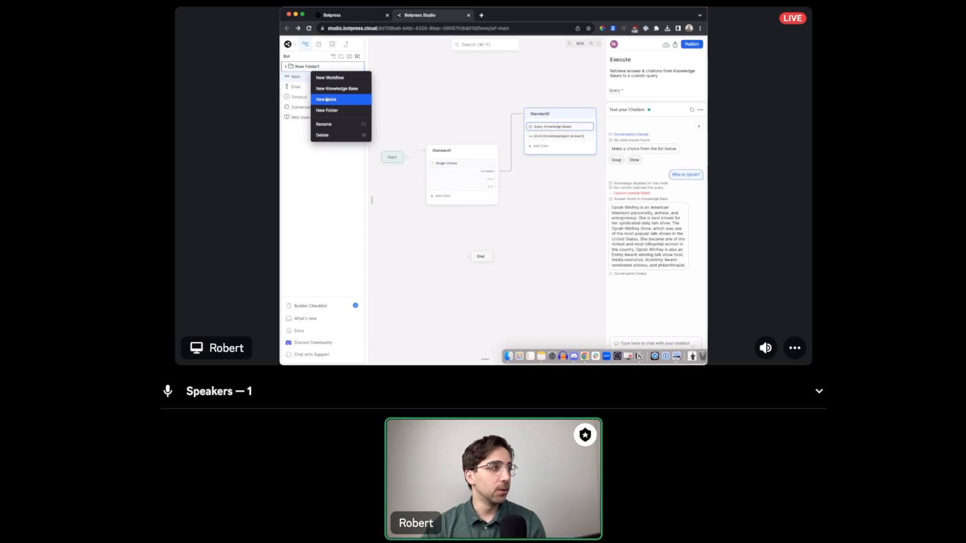
{"action": "left_click", "coordinate": [330, 135]}
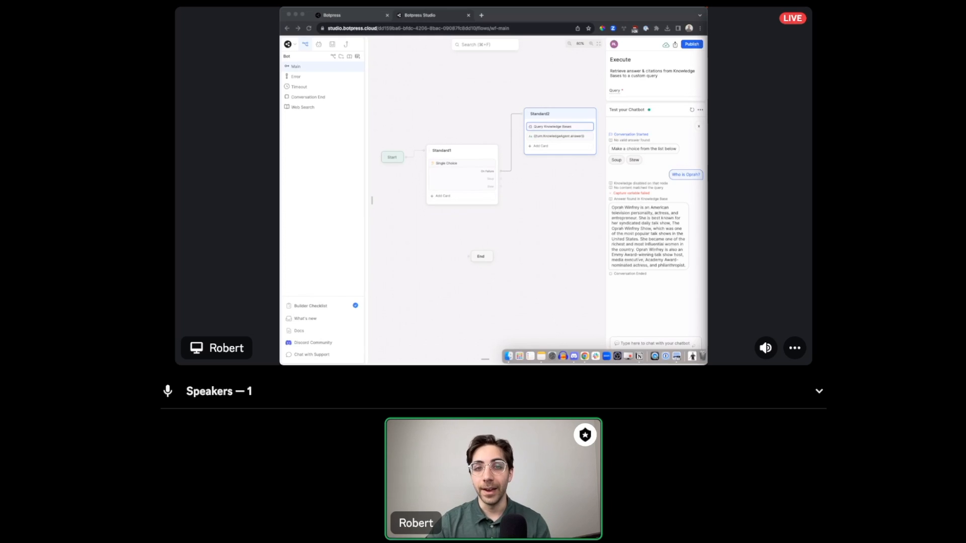
Step: Delete the Standard2 and Standard1 nodes with their content, leaving only Start and End in the Main workflow
{"action": "right_click", "coordinate": [552, 117]}
{"action": "left_click", "coordinate": [566, 144]}
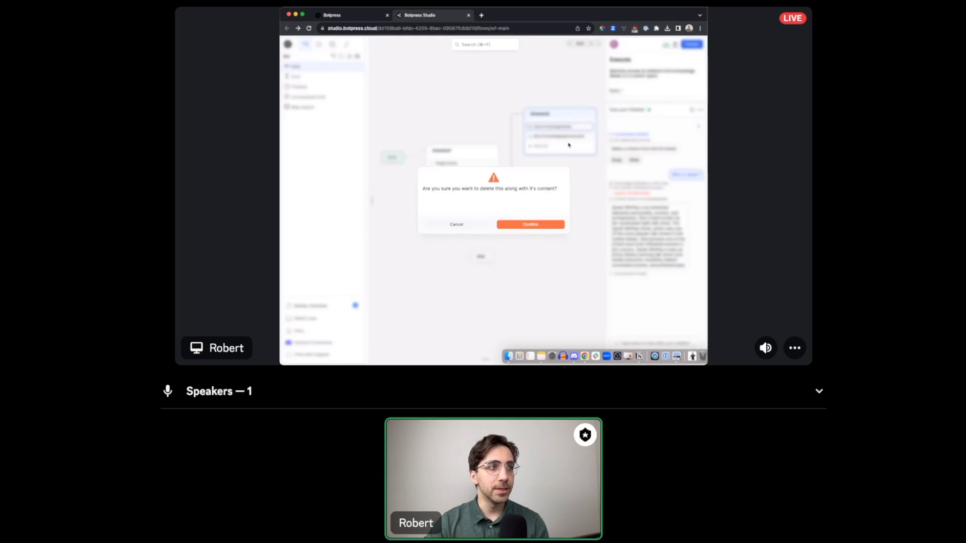
{"action": "left_click", "coordinate": [548, 225]}
{"action": "right_click", "coordinate": [483, 151]}
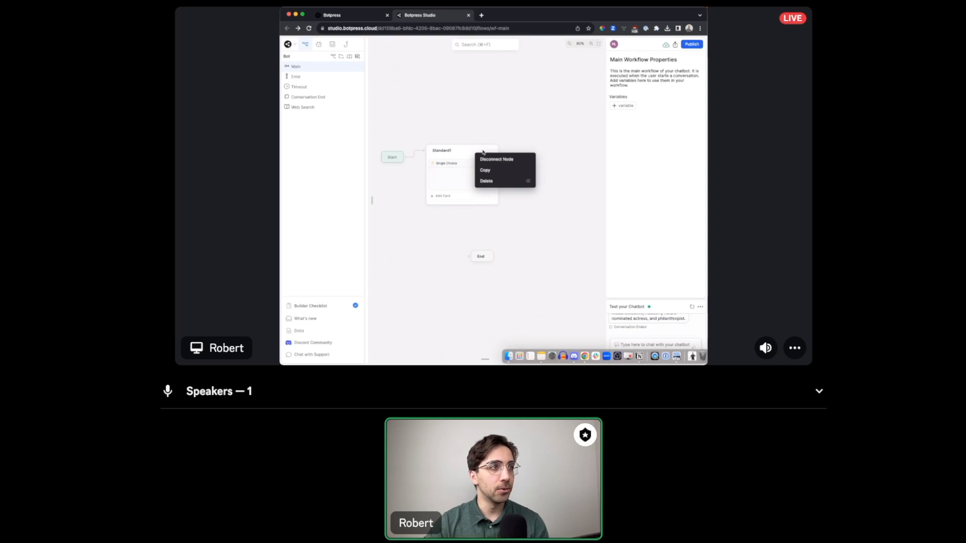
{"action": "left_click", "coordinate": [495, 187]}
{"action": "left_click", "coordinate": [535, 225]}
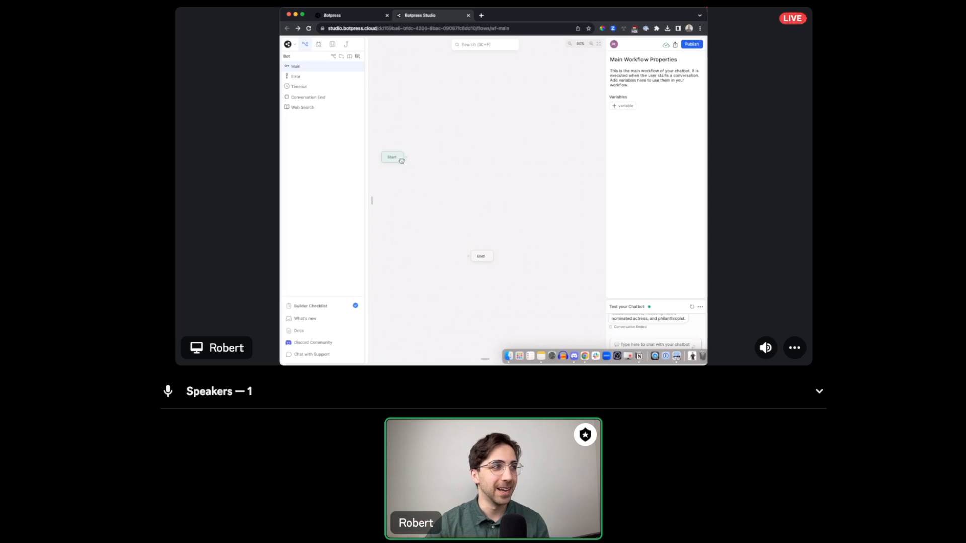
Step: Add a Standard node connected to Start and place a Raw Input capture card in it
{"action": "left_click_drag", "start_coordinate": [406, 157], "coordinate": [433, 103]}
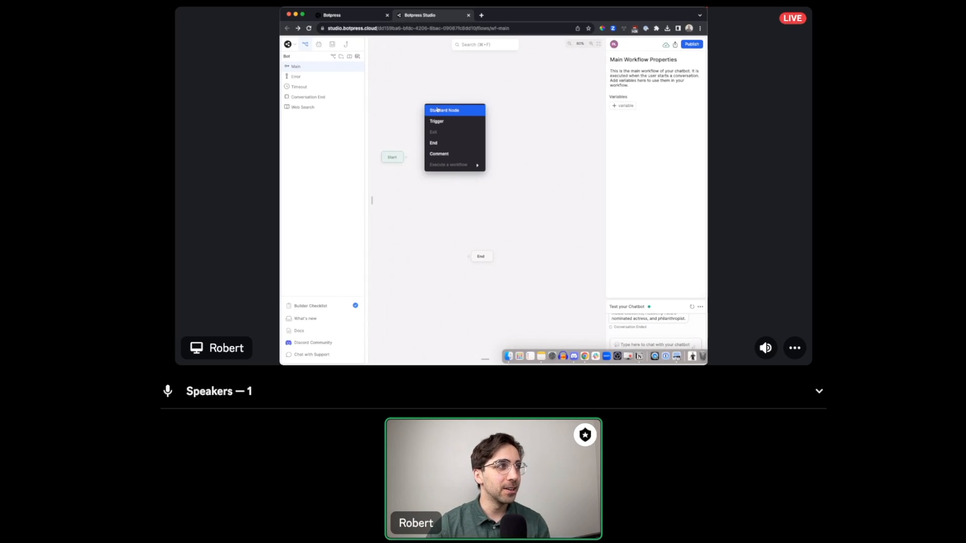
{"action": "left_click", "coordinate": [443, 110]}
{"action": "left_click", "coordinate": [468, 118]}
{"action": "scroll", "coordinate": [439, 176], "scroll_direction": "down", "scroll_amount": 3}
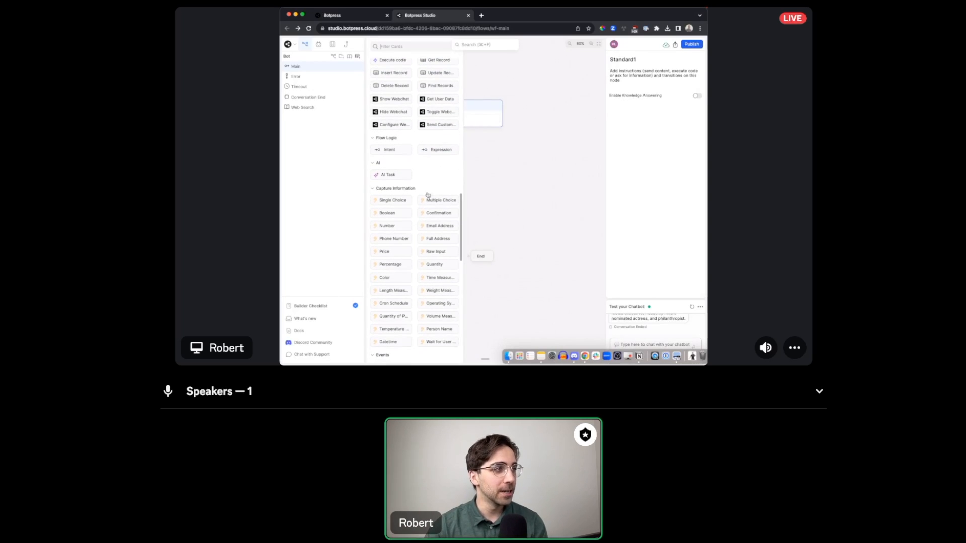
{"action": "left_click_drag", "start_coordinate": [435, 217], "coordinate": [484, 118]}
Step: Set the Raw Input card's prompt to "Question" and store its result in a new variable UserQuestion
{"action": "left_click", "coordinate": [635, 123]}
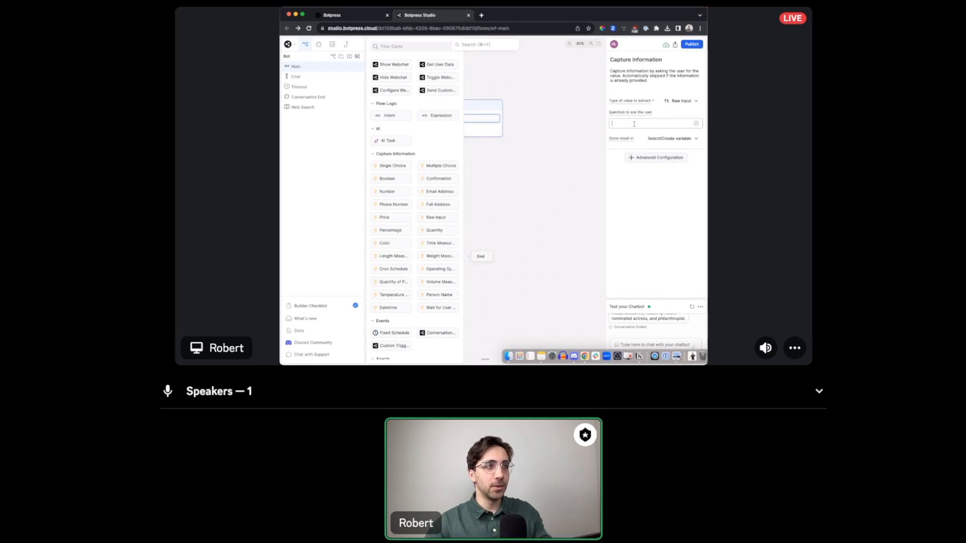
{"action": "type", "text": "Question?"}
{"action": "left_click", "coordinate": [560, 177]}
{"action": "left_click", "coordinate": [472, 119]}
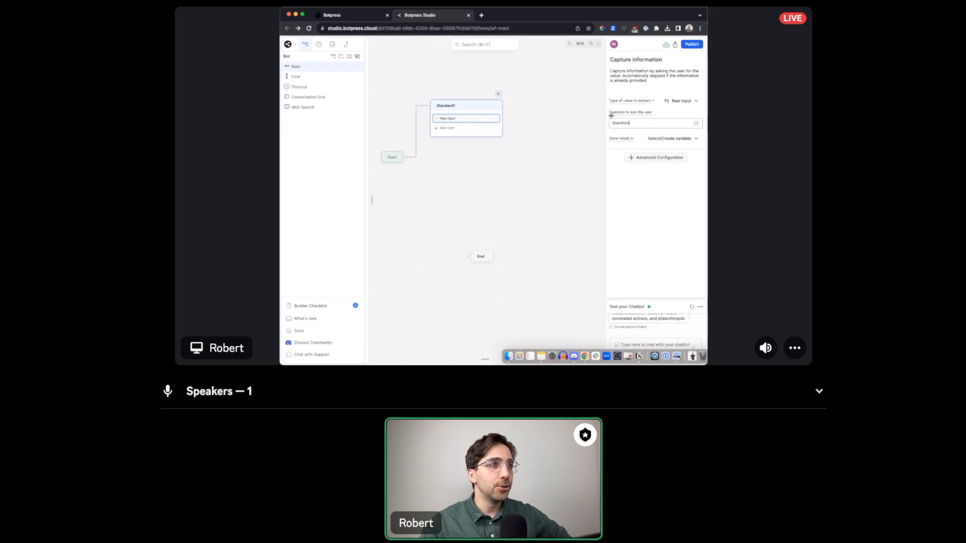
{"action": "left_click", "coordinate": [686, 140]}
{"action": "type", "text": "UserQuestion"}
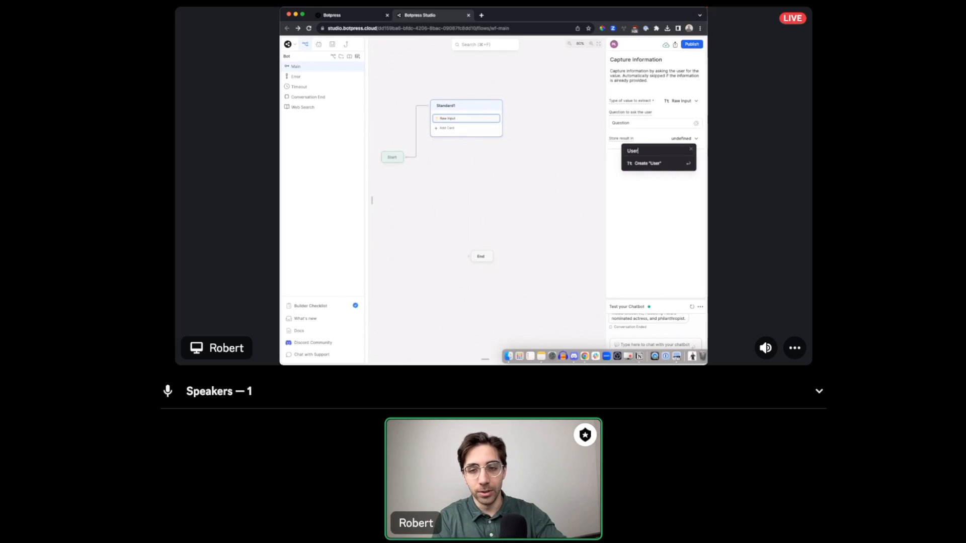
{"action": "key", "text": "Return"}
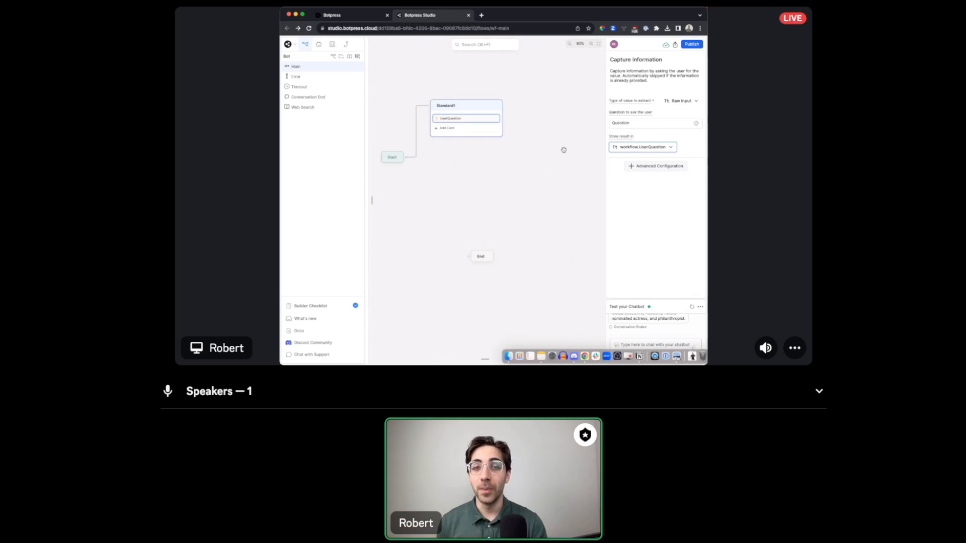
Step: Add an Email Address capture card below UserQuestion that asks "Sure, I can answer that! But first, what's your email?"
{"action": "left_click", "coordinate": [482, 130]}
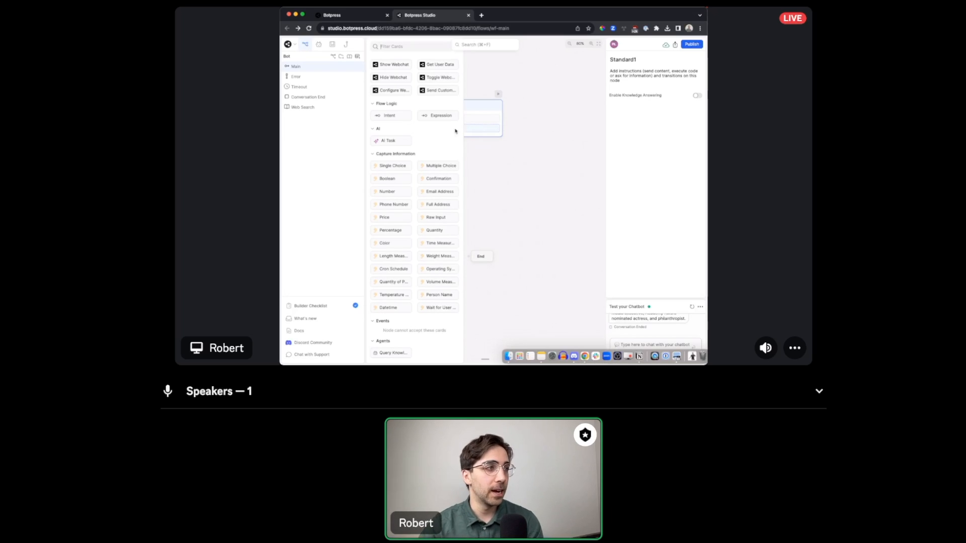
{"action": "left_click_drag", "start_coordinate": [440, 193], "coordinate": [498, 127]}
{"action": "left_click", "coordinate": [547, 143]}
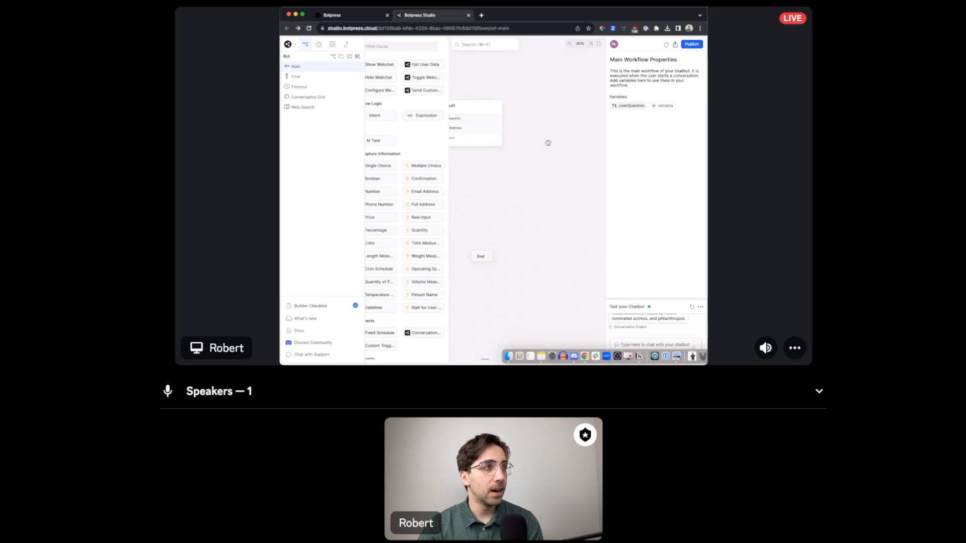
{"action": "left_click", "coordinate": [485, 128]}
{"action": "left_click_drag", "start_coordinate": [622, 134], "coordinate": [576, 129]}
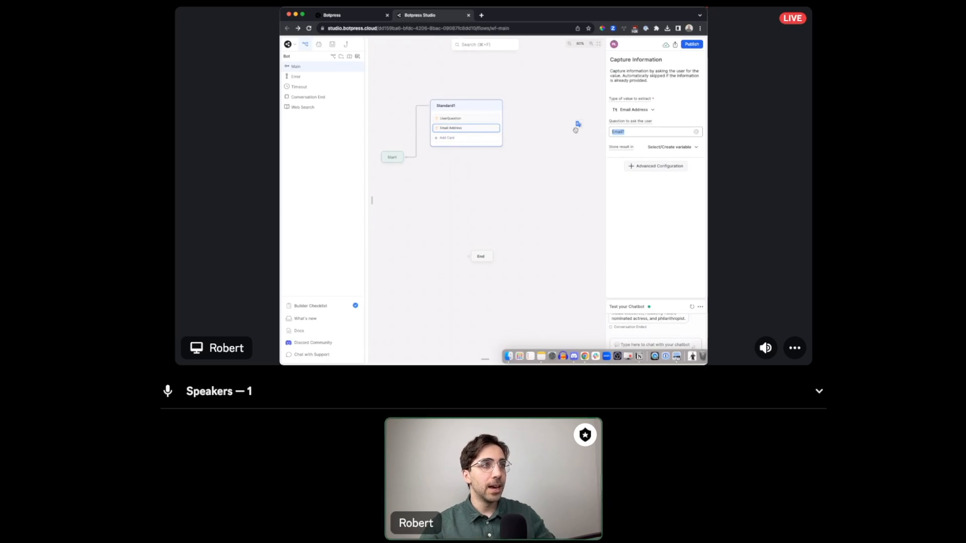
{"action": "type", "text": "Sure, I"}
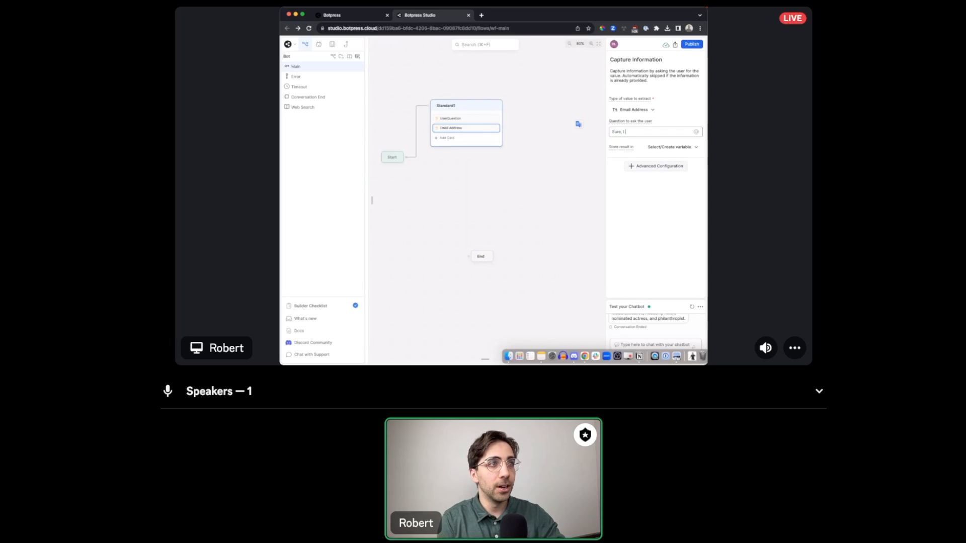
{"action": "type", "text": " can answer that! But first, what's your email?"}
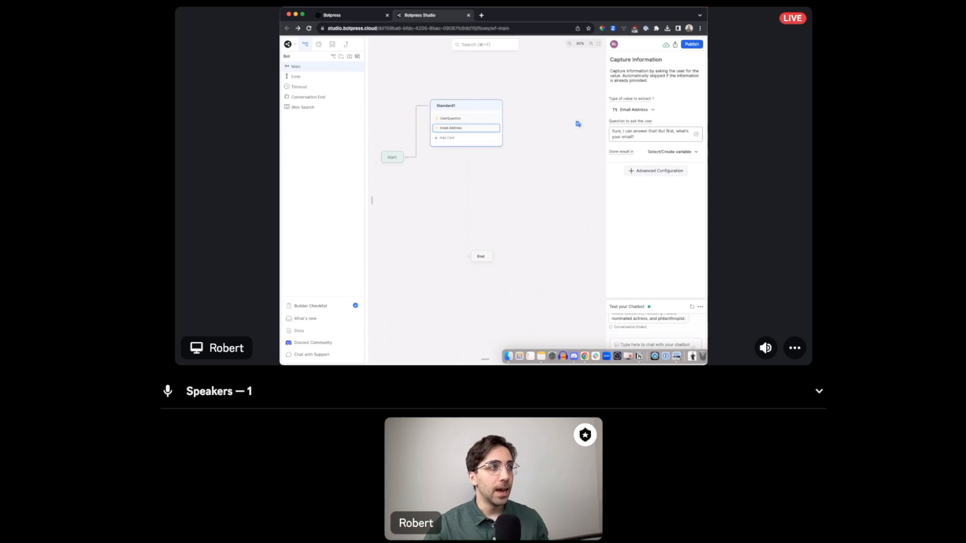
Step: Add a Query Knowledge Bases card below the Email Address card in the Standard1 node
{"action": "left_click", "coordinate": [490, 137]}
{"action": "left_click_drag", "start_coordinate": [505, 171], "coordinate": [552, 199]}
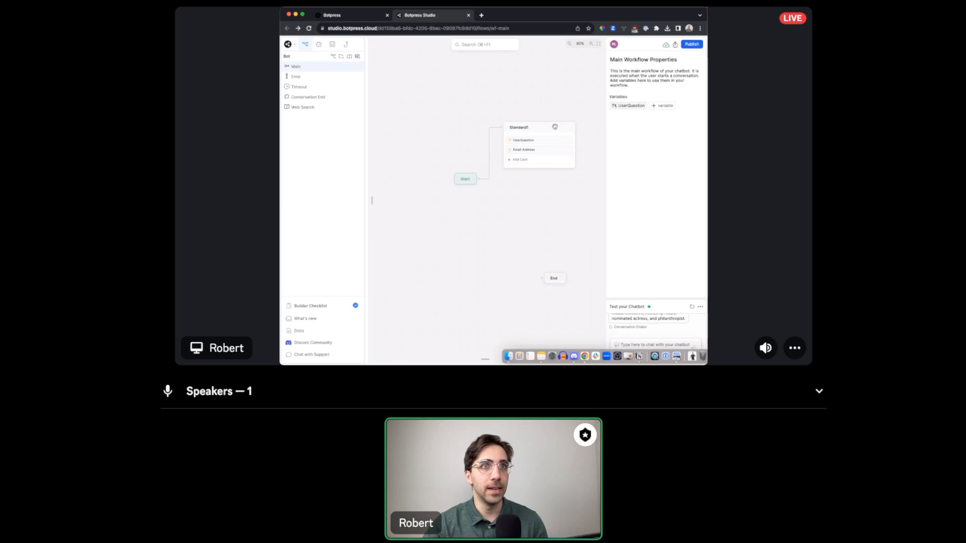
{"action": "left_click", "coordinate": [541, 160]}
{"action": "scroll", "coordinate": [433, 221], "scroll_direction": "down", "scroll_amount": 1}
{"action": "left_click_drag", "start_coordinate": [397, 328], "coordinate": [537, 156]}
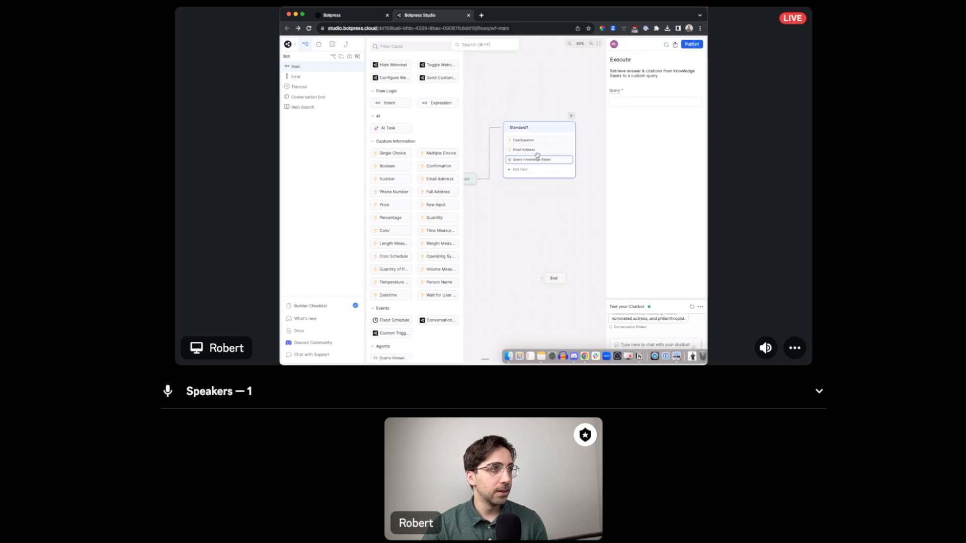
Step: Check the variable stored by the question card and set the Query Knowledge Bases query to {{workflow.UserQuestion}}
{"action": "left_click", "coordinate": [629, 101]}
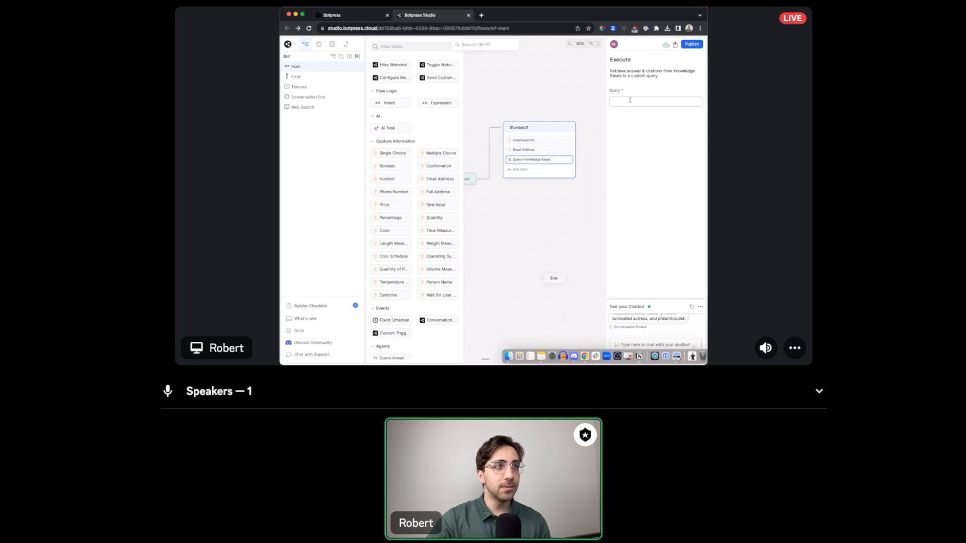
{"action": "left_click", "coordinate": [539, 141]}
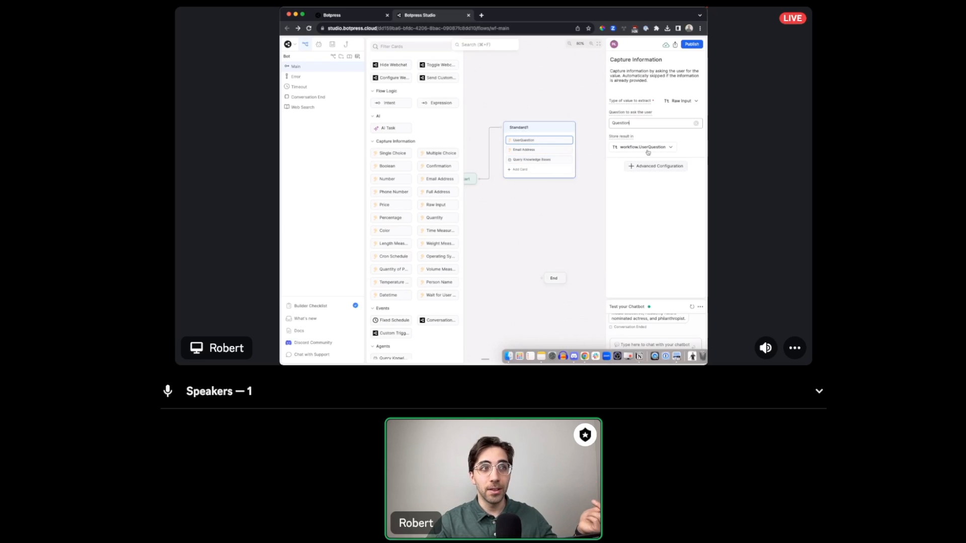
{"action": "left_click", "coordinate": [536, 159]}
{"action": "left_click", "coordinate": [655, 100]}
{"action": "type", "text": "{{workflow.UserQuestion}}"}
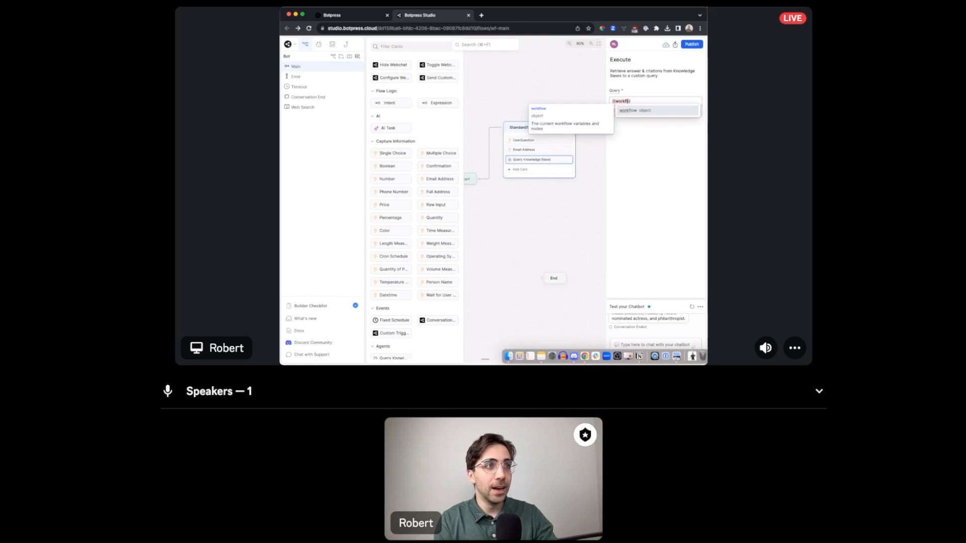
{"action": "key", "text": "Return"}
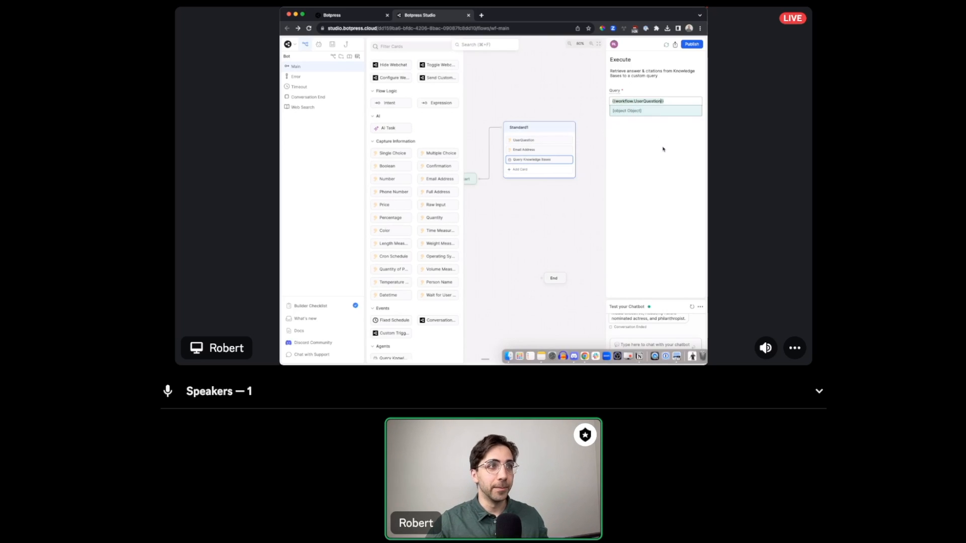
Step: Add a Text card below Query Knowledge Bases that sends {{turn.KnowledgeAgent.answer}}
{"action": "left_click", "coordinate": [567, 172]}
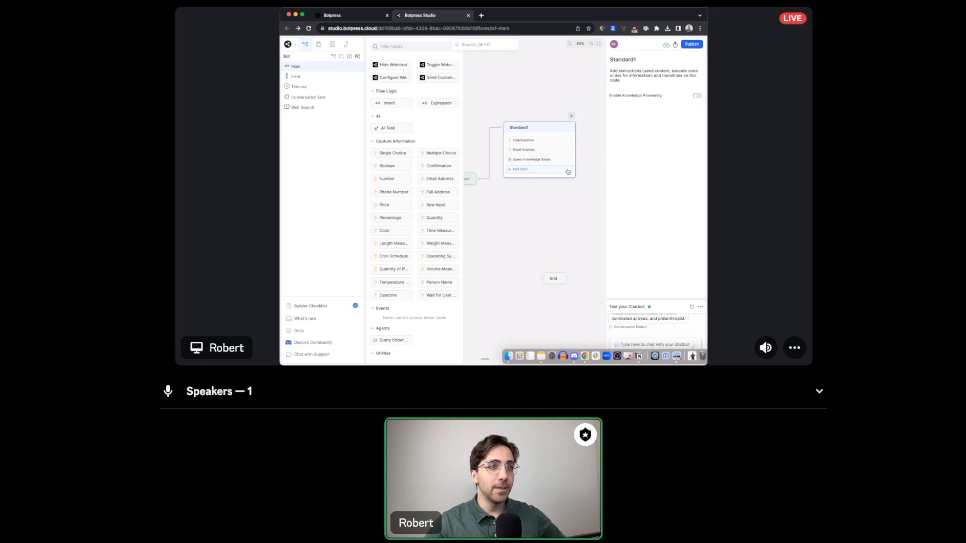
{"action": "scroll", "coordinate": [394, 101], "scroll_direction": "up", "scroll_amount": 5}
{"action": "left_click_drag", "start_coordinate": [391, 78], "coordinate": [550, 169]}
{"action": "left_click", "coordinate": [662, 92]}
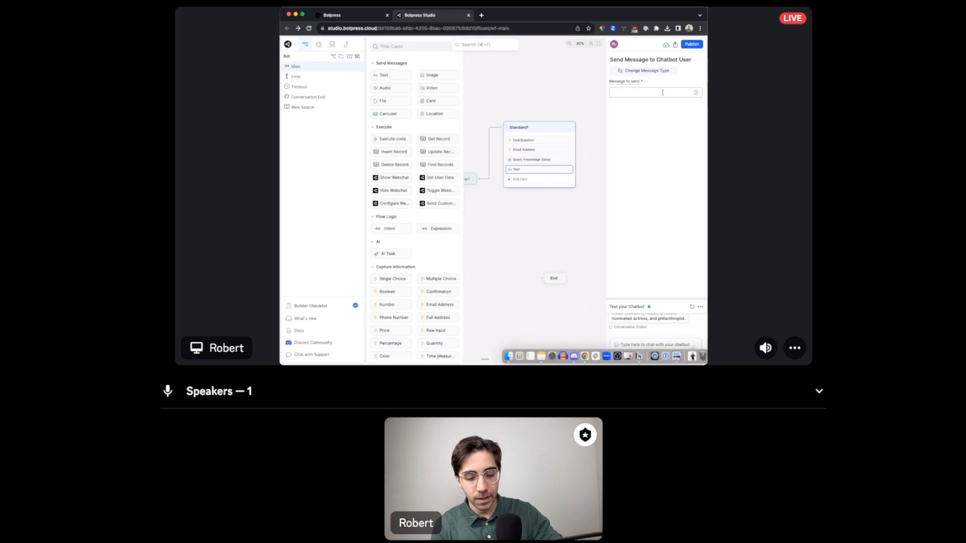
{"action": "type", "text": "{{turn.KnowledgeAgent."}
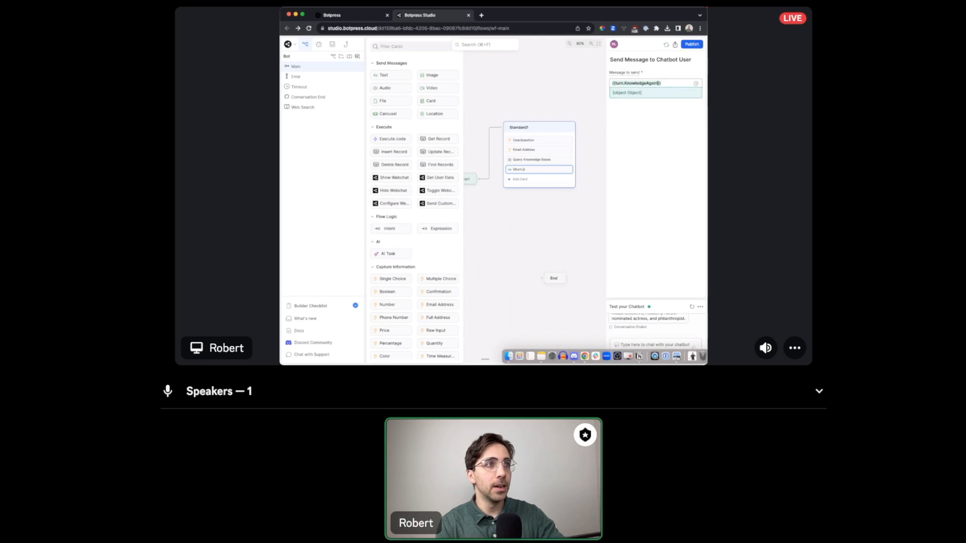
{"action": "key", "text": "Return"}
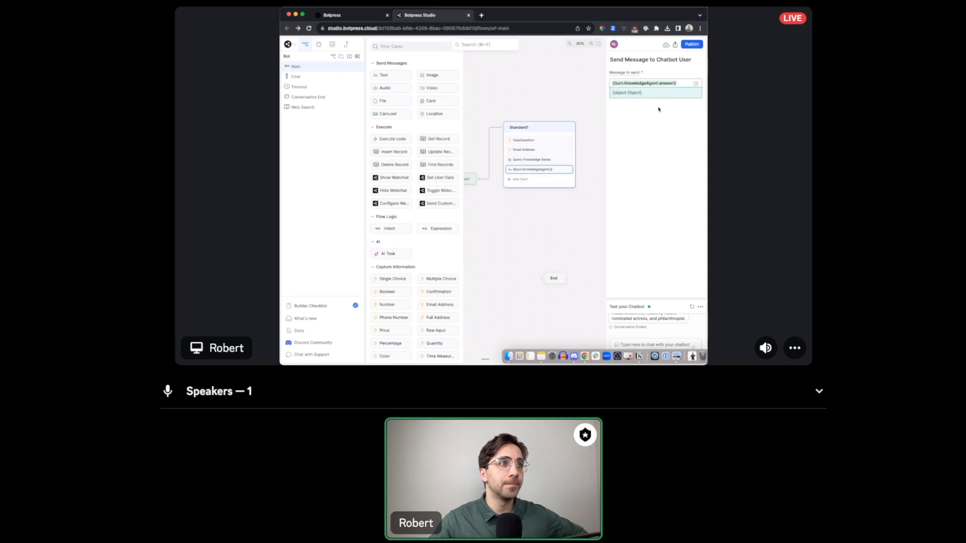
{"action": "left_click", "coordinate": [654, 158]}
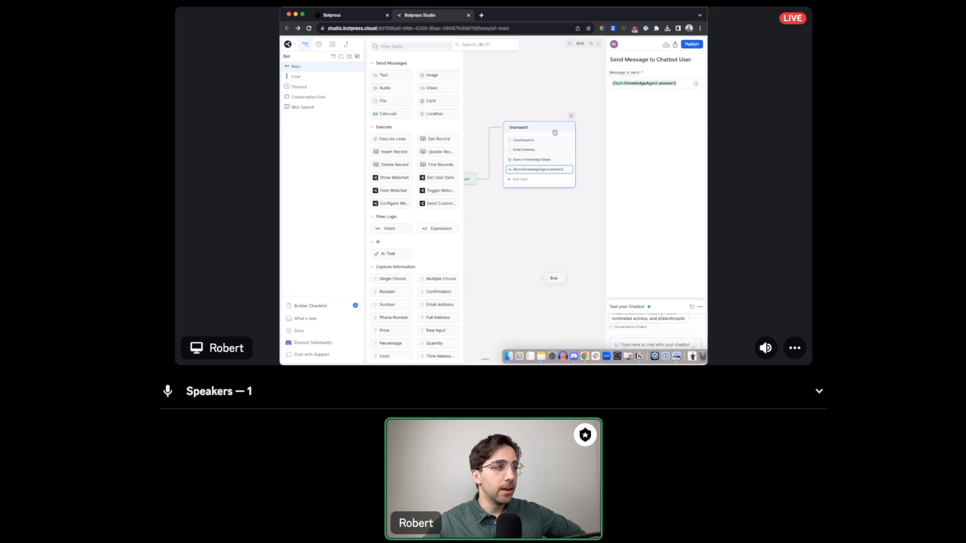
{"action": "left_click", "coordinate": [541, 159]}
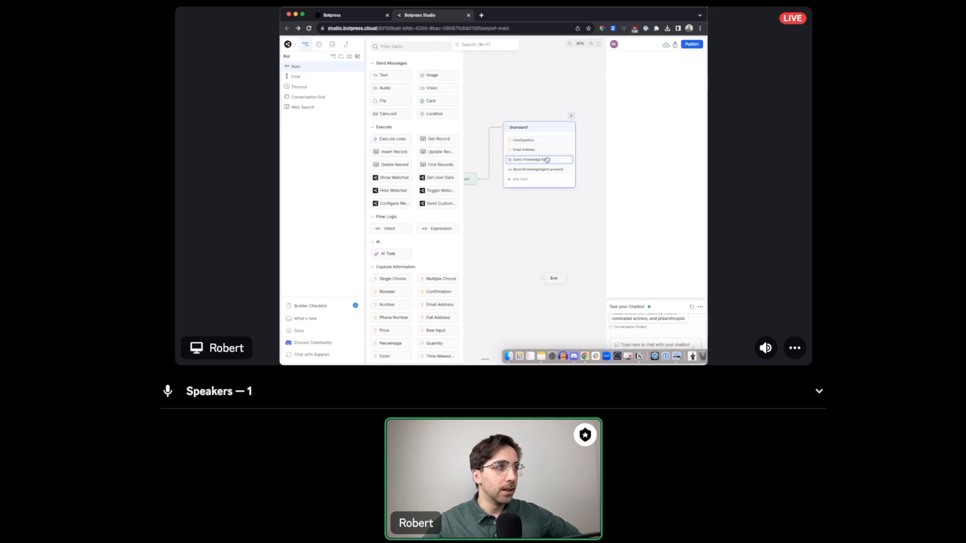
Step: Restart the test conversation and answer the question prompt with "What is a burrito?"
{"action": "left_click", "coordinate": [693, 308]}
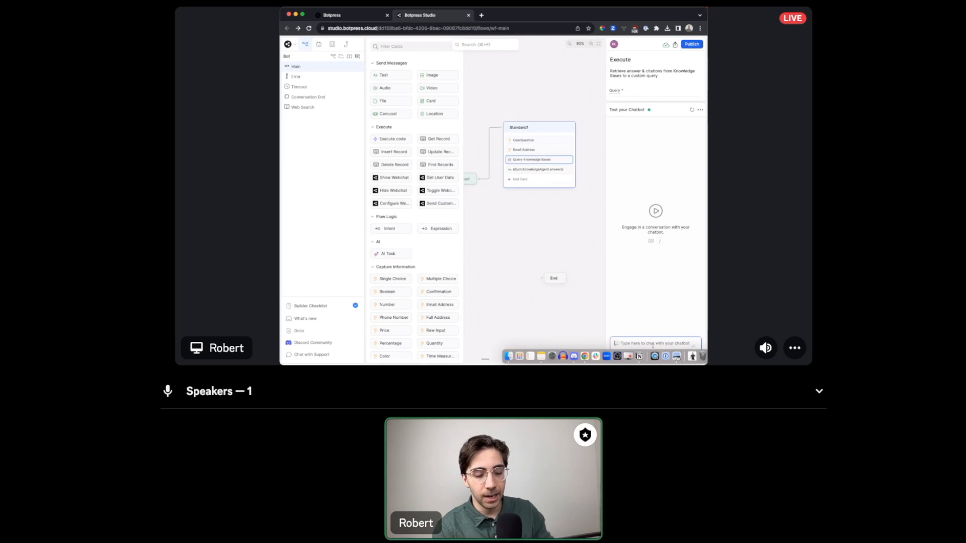
{"action": "left_click", "coordinate": [652, 345]}
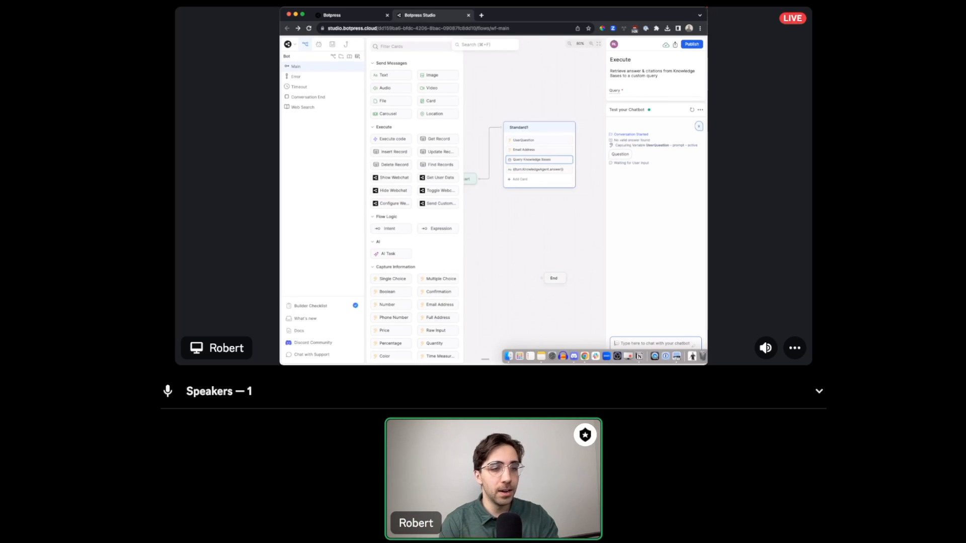
{"action": "type", "text": "Who is Oprah?"}
{"action": "key", "text": "super+a"}
{"action": "type", "text": "What is a burrito?"}
{"action": "key", "text": "Return"}
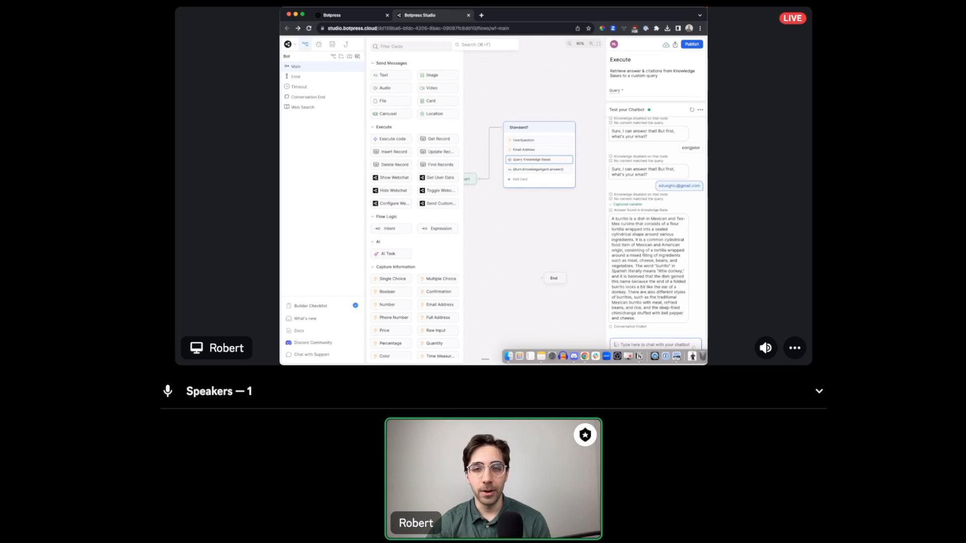
{"action": "key", "text": "super+Tab"}
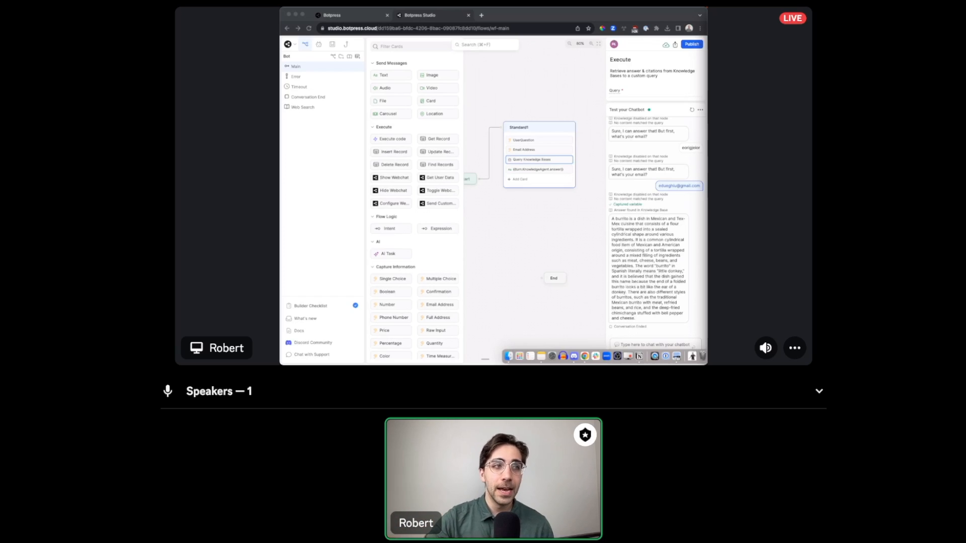
{"action": "left_click", "coordinate": [543, 121]}
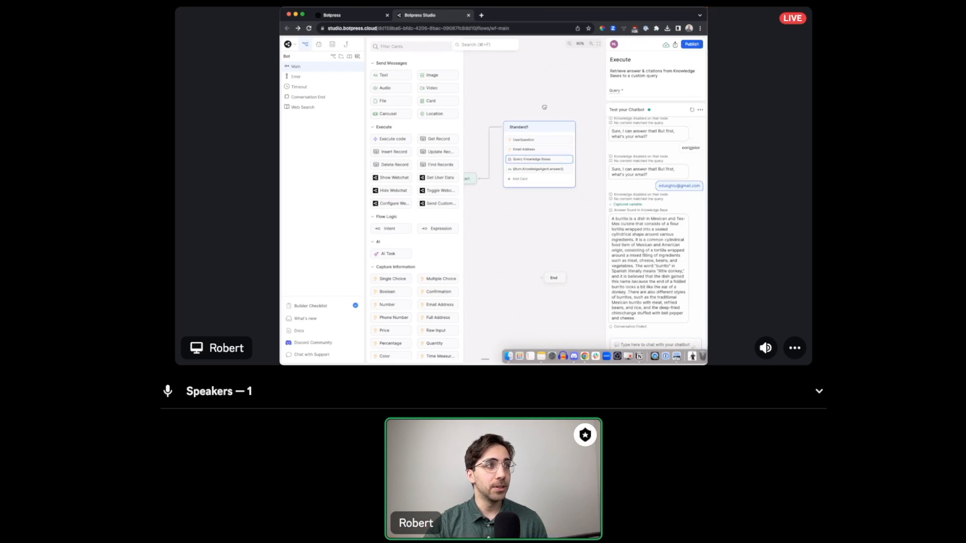
Step: Delete the Standard1 node together with its cards
{"action": "left_click", "coordinate": [545, 121]}
{"action": "left_click", "coordinate": [547, 159]}
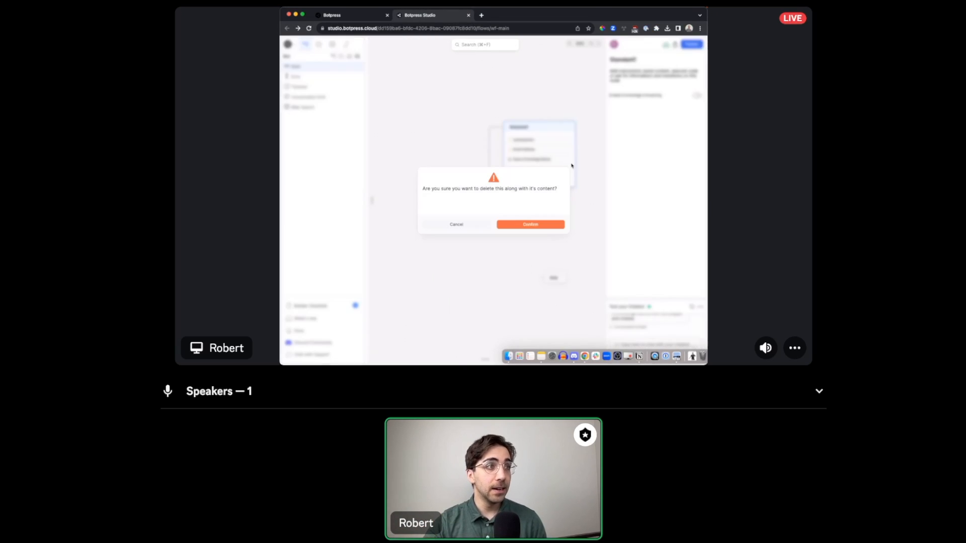
{"action": "left_click", "coordinate": [550, 223]}
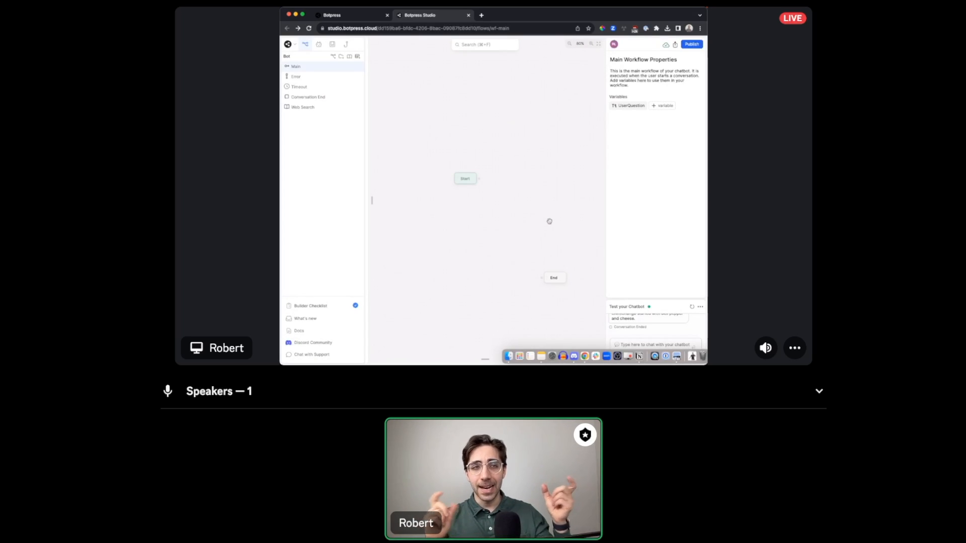
{"action": "left_click", "coordinate": [710, 203]}
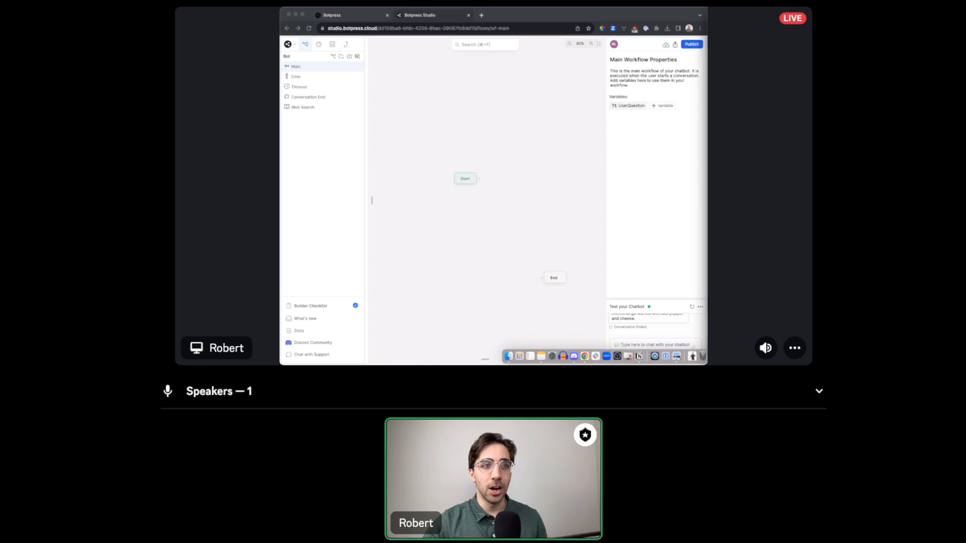
{"action": "left_click", "coordinate": [508, 205]}
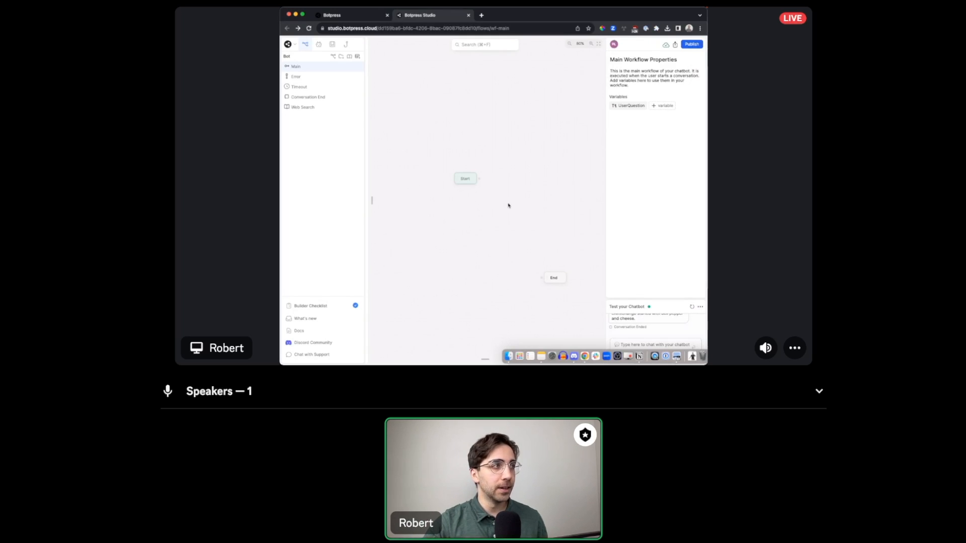
Step: Create a new standard node connected from the Start node
{"action": "left_click", "coordinate": [598, 44]}
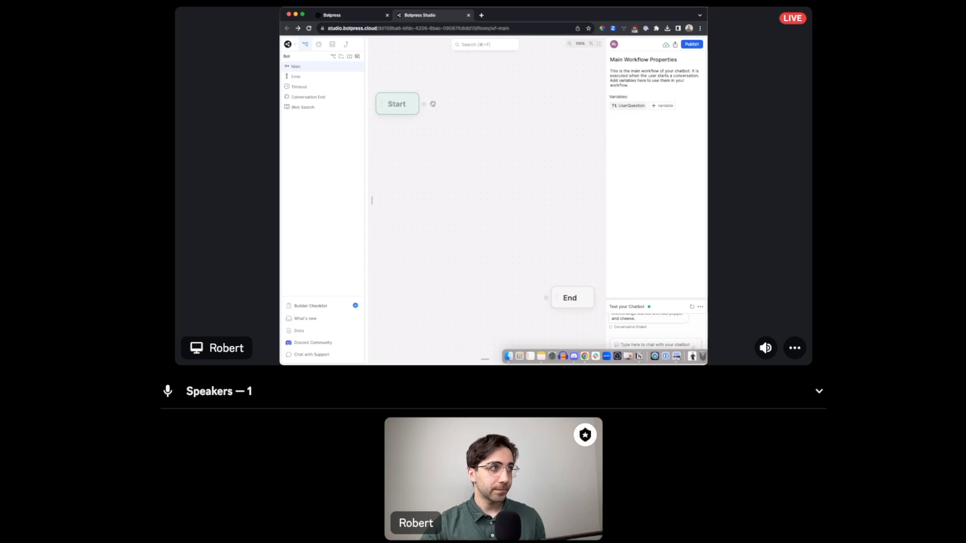
{"action": "left_click_drag", "start_coordinate": [424, 104], "coordinate": [455, 108]}
{"action": "left_click", "coordinate": [466, 114]}
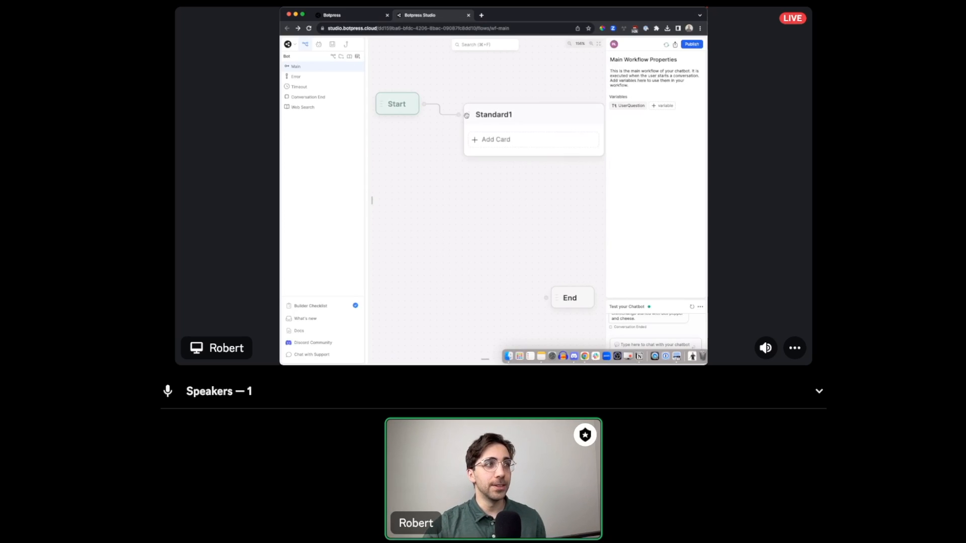
Step: Add a Raw Input card to the new Standard1 node that asks the user "Question?"
{"action": "left_click", "coordinate": [503, 139]}
{"action": "scroll", "coordinate": [427, 211], "scroll_direction": "down", "scroll_amount": 2}
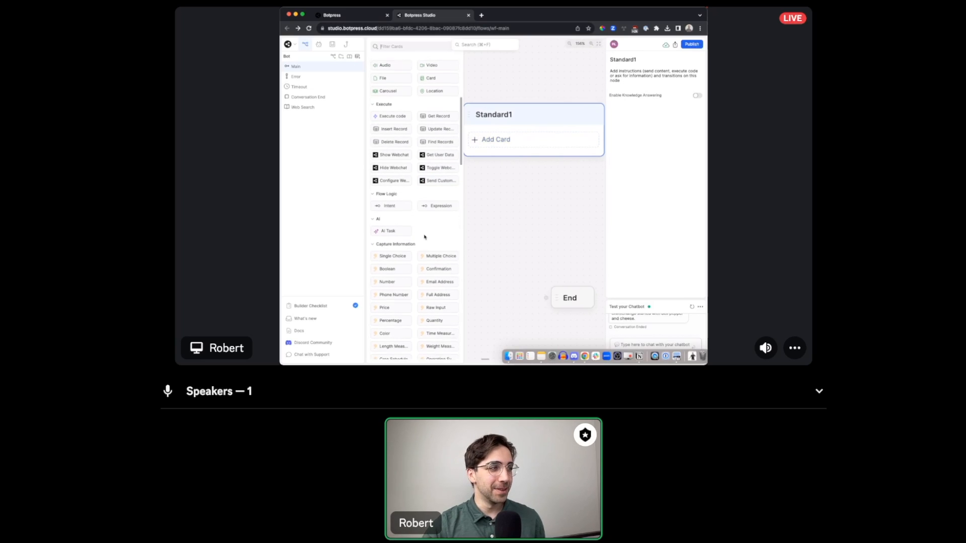
{"action": "left_click_drag", "start_coordinate": [442, 299], "coordinate": [560, 135]}
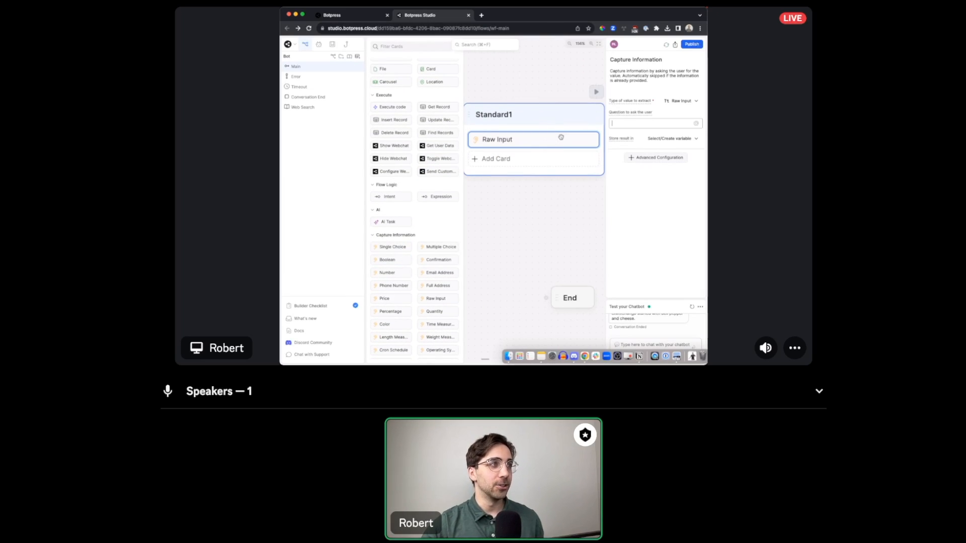
{"action": "type", "text": "Question?"}
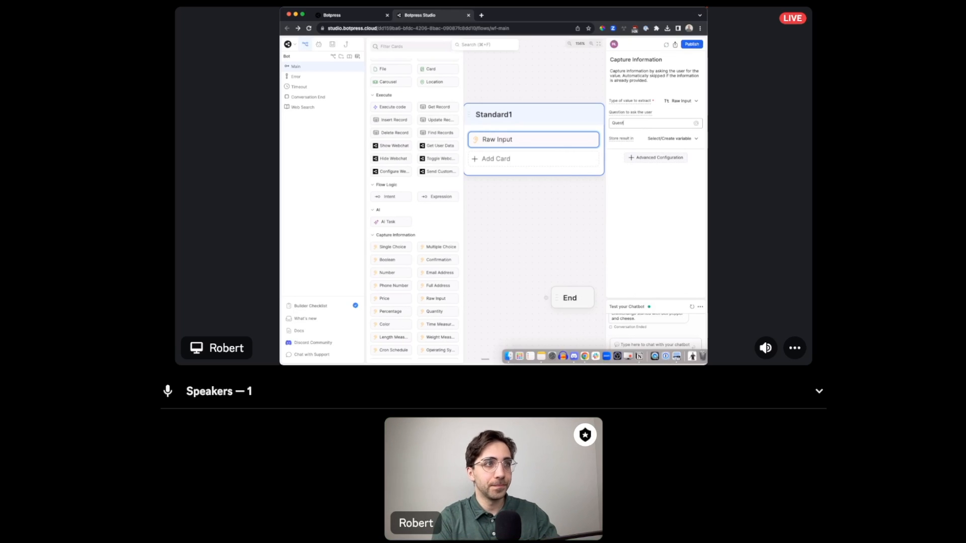
Step: Enable Knowledge Answering on the Standard1 node and return to the Raw Input card's settings
{"action": "left_click", "coordinate": [569, 127]}
{"action": "left_click", "coordinate": [697, 96]}
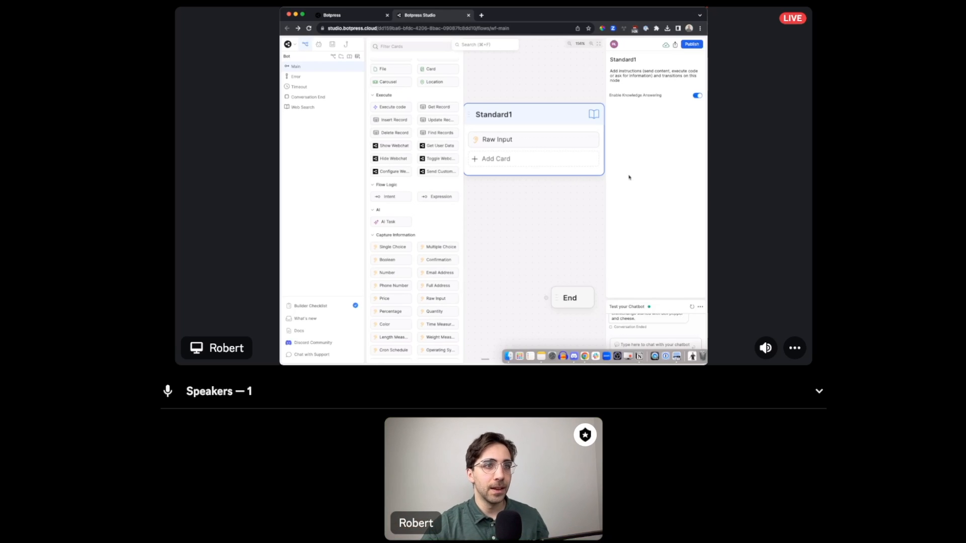
{"action": "left_click", "coordinate": [547, 138]}
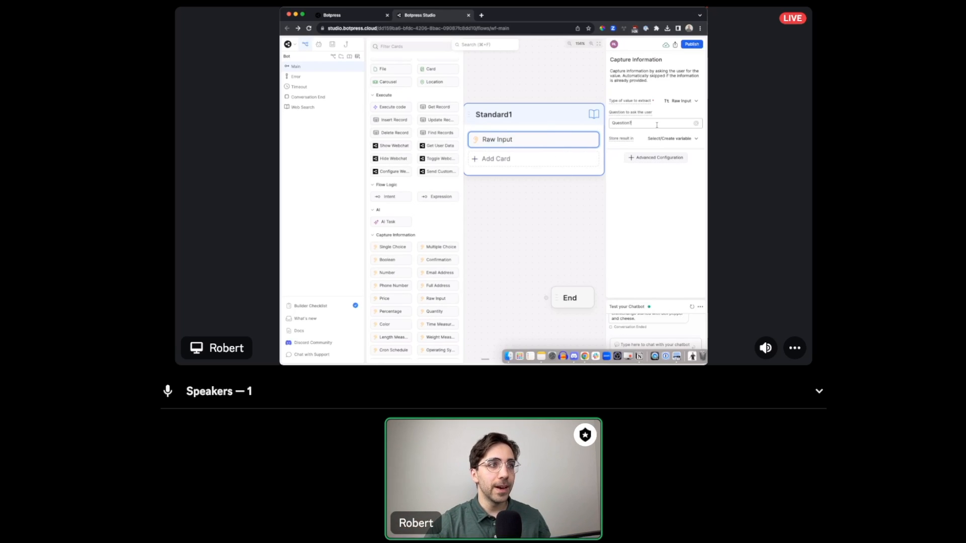
Step: Add an AI Task card below the Raw Input card in the Standard1 node
{"action": "left_click_drag", "start_coordinate": [559, 198], "coordinate": [553, 197]}
{"action": "scroll", "coordinate": [552, 197], "scroll_direction": "down", "scroll_amount": 5}
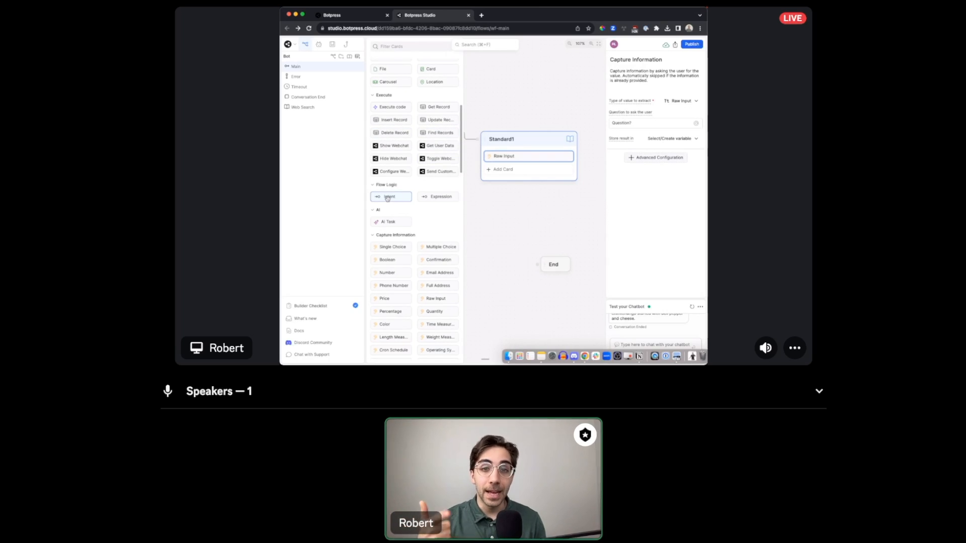
{"action": "left_click_drag", "start_coordinate": [403, 214], "coordinate": [518, 170]}
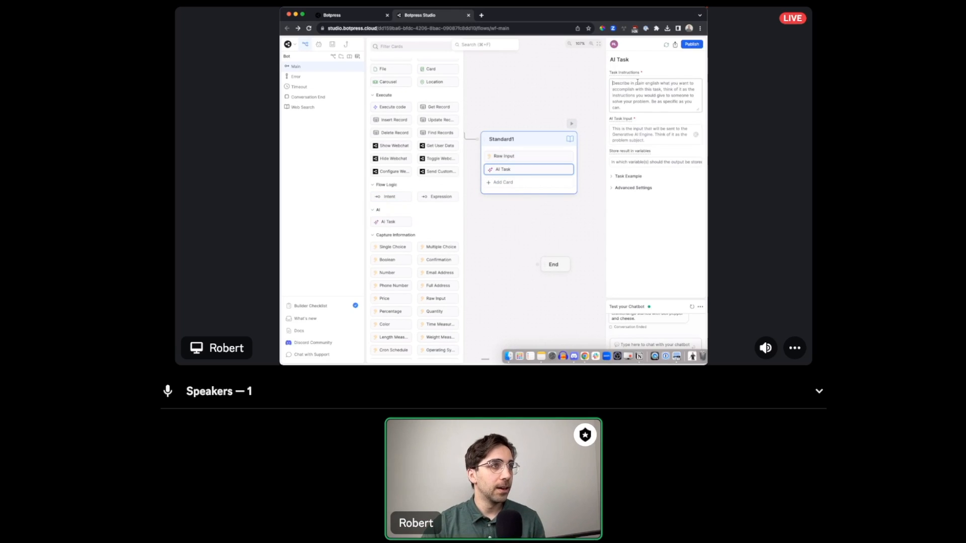
{"action": "left_click", "coordinate": [574, 91]}
{"action": "left_click", "coordinate": [538, 167]}
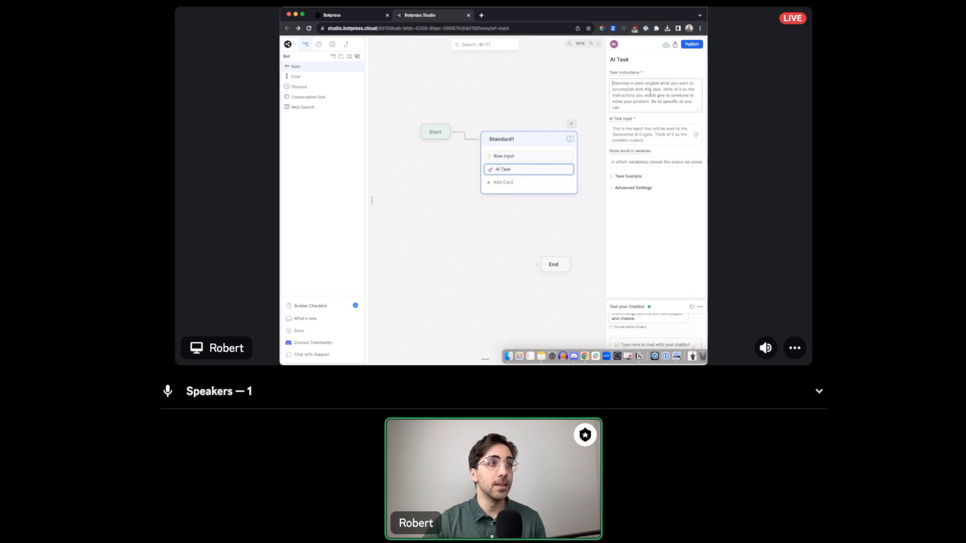
Step: Set the task instructions to "Summarize the user input in two sentences" and the input to {{event.kb.results.map((a) => a.dsFriendlyName + "\n" + a.content).join("\n\n")}}
{"action": "left_click", "coordinate": [656, 88]}
{"action": "type", "text": "Summa"}
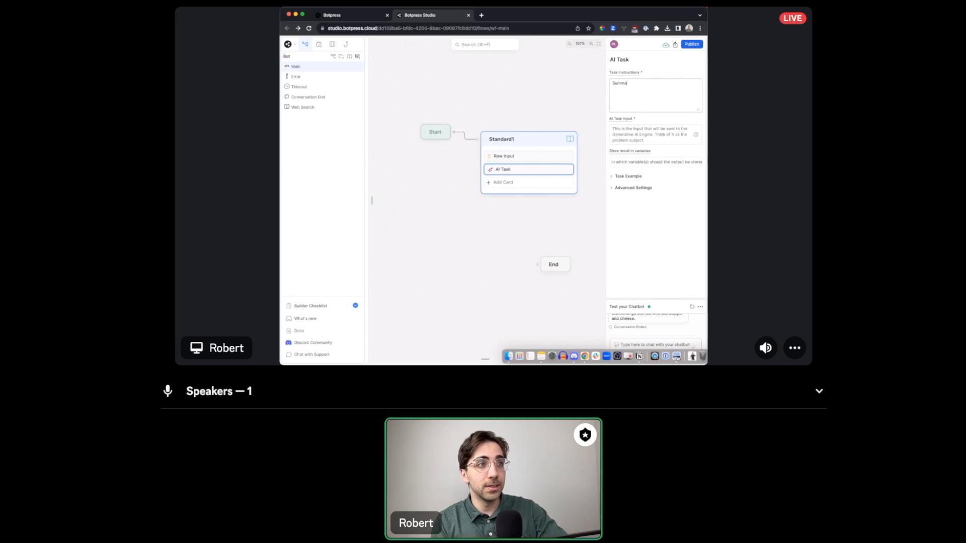
{"action": "type", "text": "rize the user input in two sentences"}
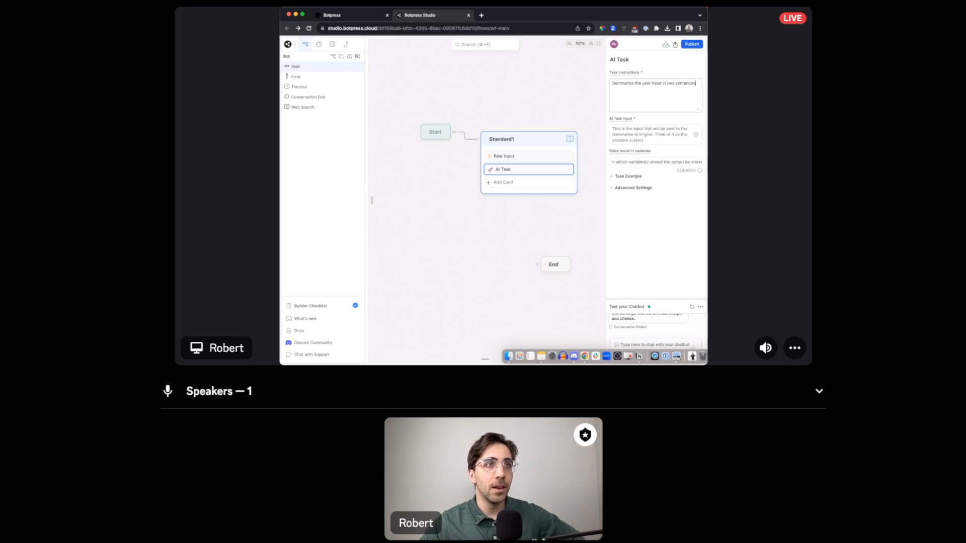
{"action": "key", "text": "super+Tab"}
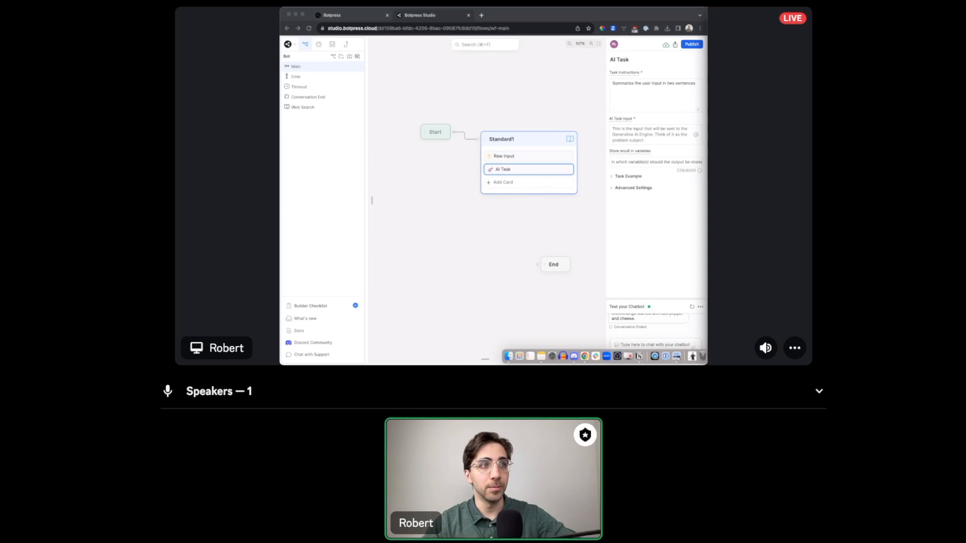
{"action": "type", "text": "{{event.kb.results.map((a) => a.dsFriendlyName + \"\\n\" + a.content).join(\"\\n\\n\")}}"}
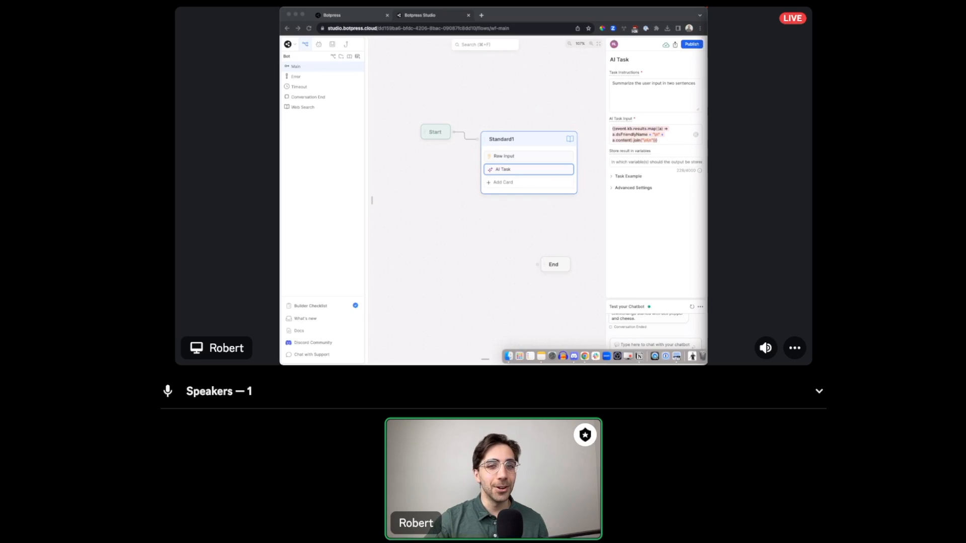
Step: Create a String variable named Output and store the AI Task's result in it
{"action": "left_click", "coordinate": [649, 162]}
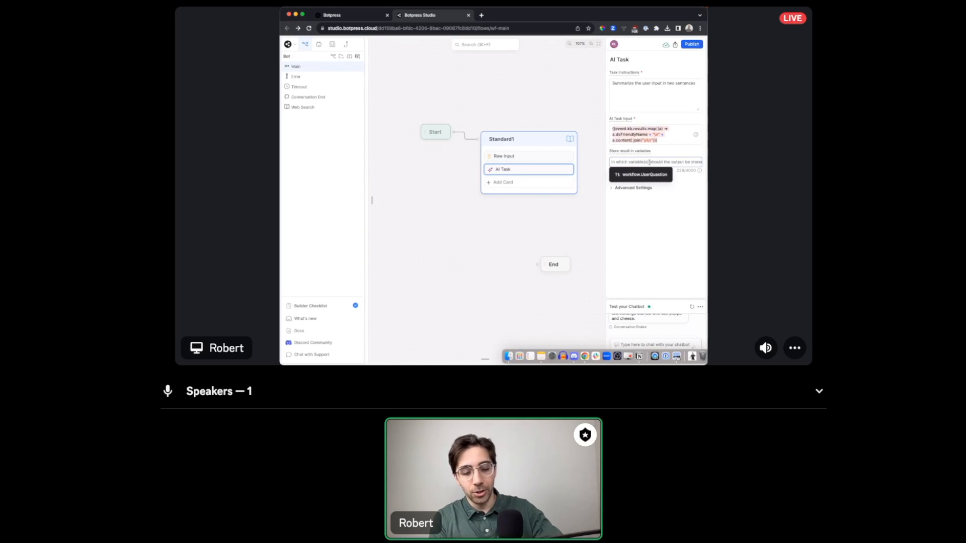
{"action": "type", "text": "Us"}
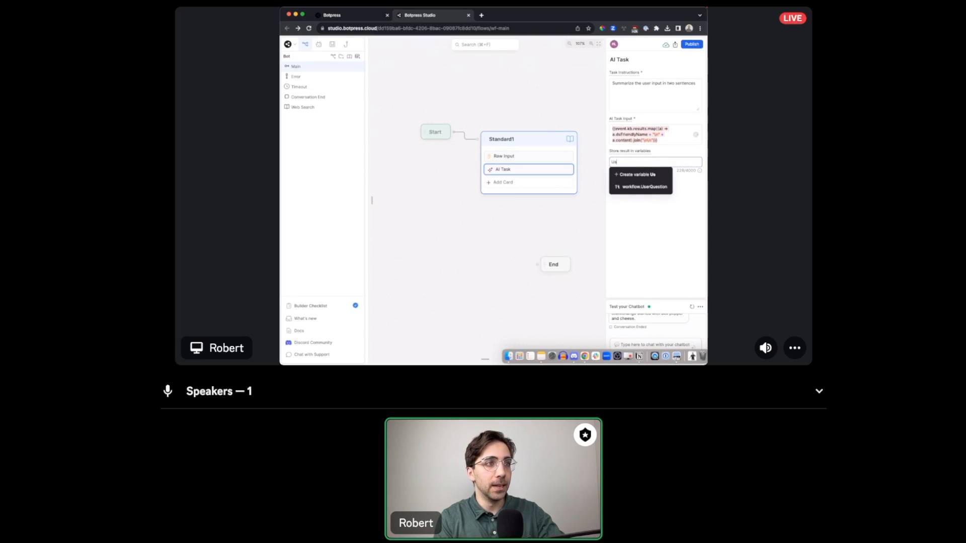
{"action": "key", "text": "BackSpace"}
{"action": "key", "text": "BackSpace"}
{"action": "type", "text": "Output"}
{"action": "key", "text": "Return"}
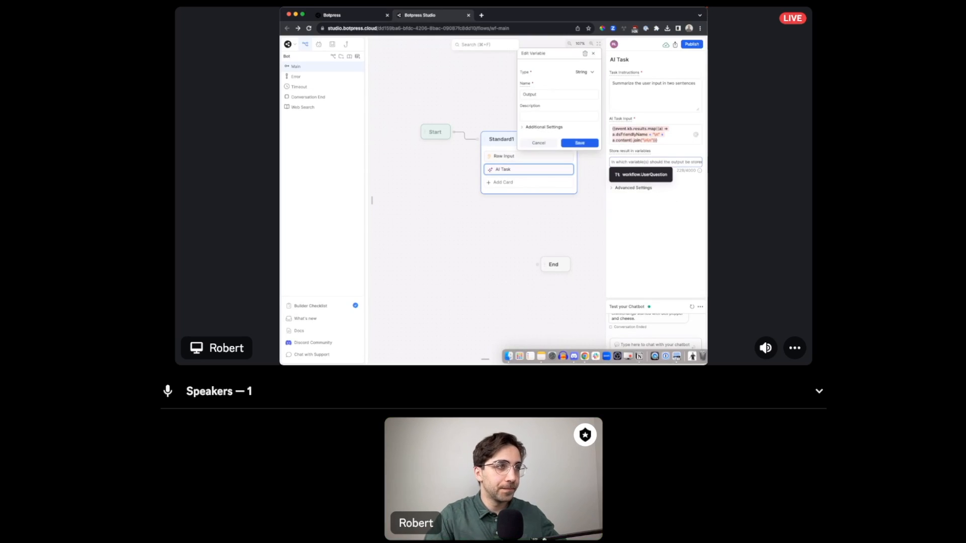
{"action": "left_click", "coordinate": [578, 142]}
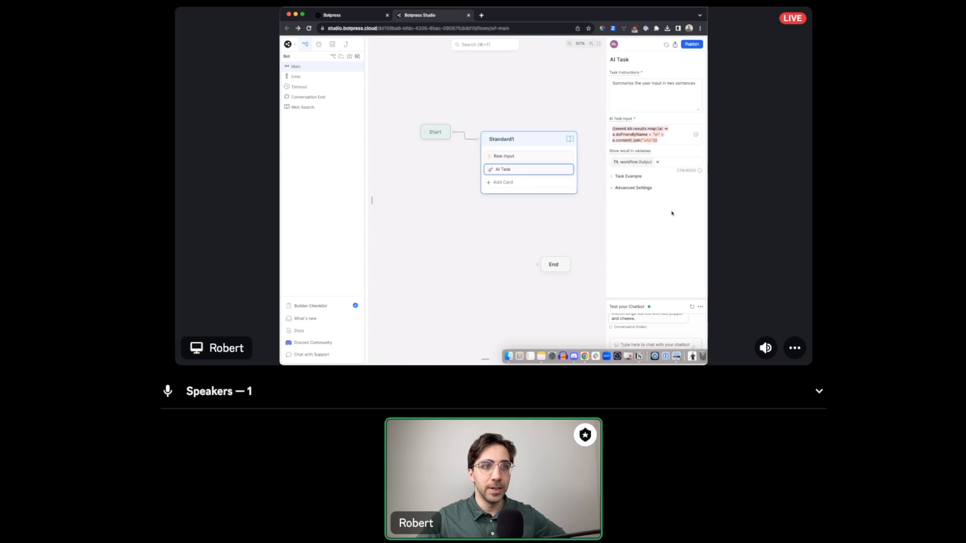
Step: Add a Text card below the AI Task card that sends {{workflow.Output}}
{"action": "left_click", "coordinate": [534, 183]}
{"action": "scroll", "coordinate": [413, 110], "scroll_direction": "up", "scroll_amount": 2}
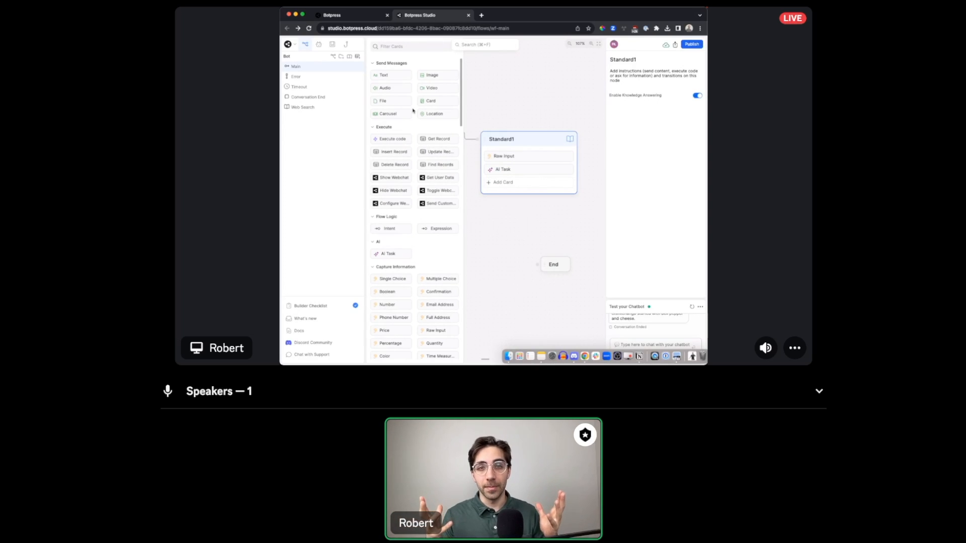
{"action": "left_click_drag", "start_coordinate": [384, 75], "coordinate": [508, 181]}
{"action": "left_click", "coordinate": [647, 92]}
{"action": "type", "text": "{{workflow.O"}
{"action": "key", "text": "Return"}
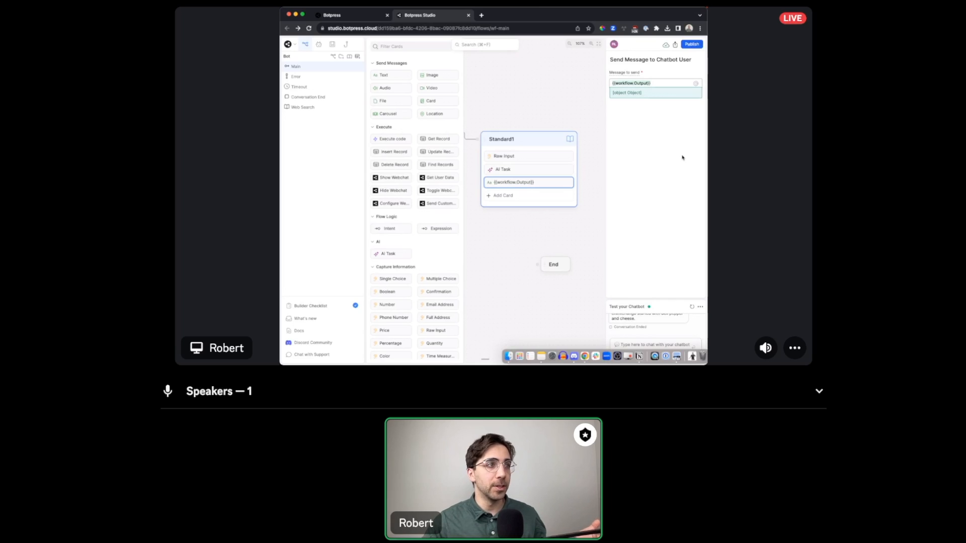
Step: Restart the test conversation and answer the question prompt with "What is Granblue Fantasy?"
{"action": "left_click", "coordinate": [691, 306]}
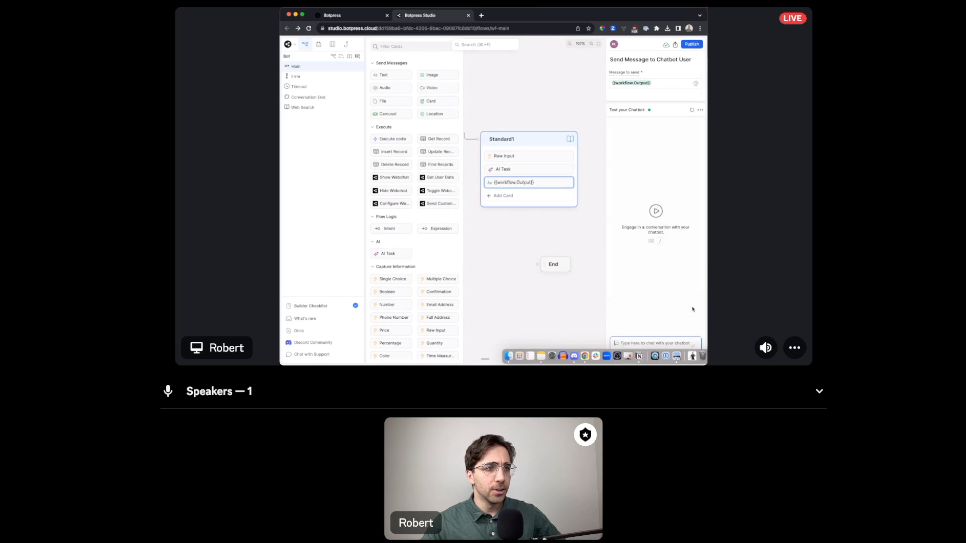
{"action": "left_click", "coordinate": [665, 341]}
{"action": "type", "text": "W"}
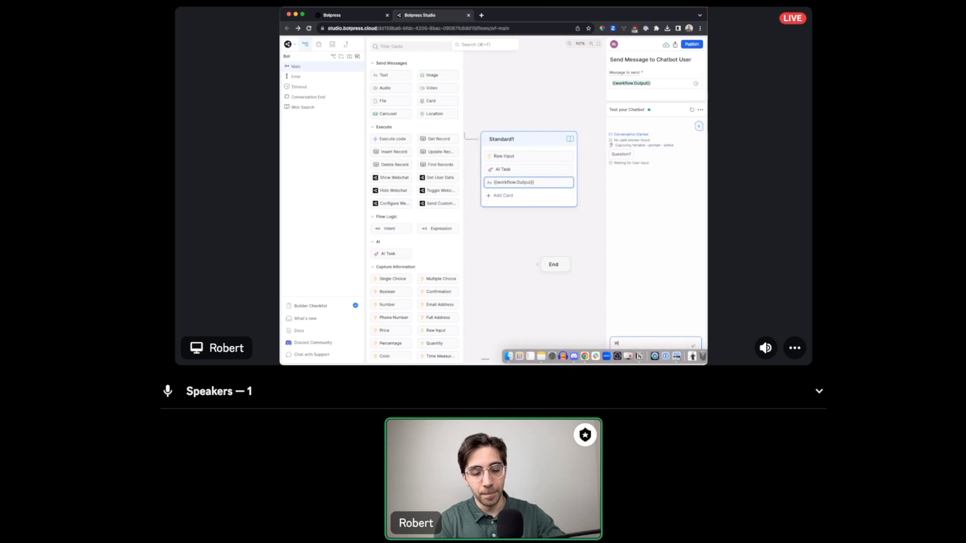
{"action": "type", "text": "hat is Granblue Fantasy?"}
{"action": "key", "text": "Return"}
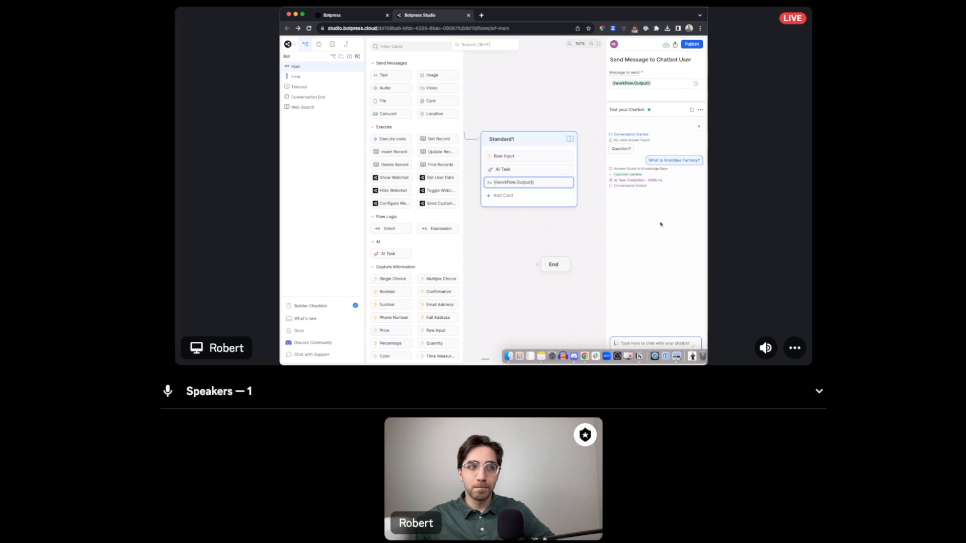
Step: Repeat the test in a fresh conversation, asking "What is Granblue Fantasy?" again
{"action": "left_click_drag", "start_coordinate": [689, 149], "coordinate": [689, 101]}
{"action": "left_click", "coordinate": [692, 110]}
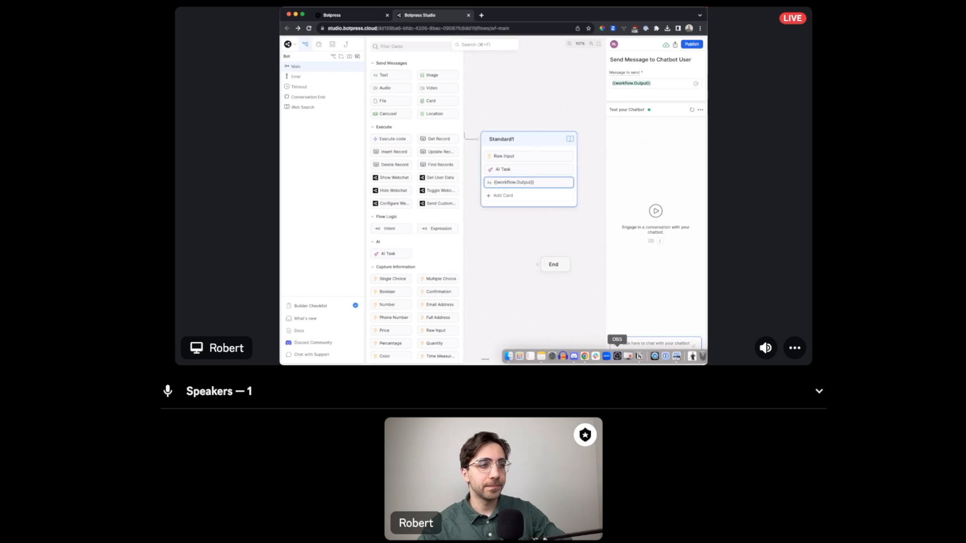
{"action": "left_click", "coordinate": [646, 344]}
{"action": "type", "text": "Wha"}
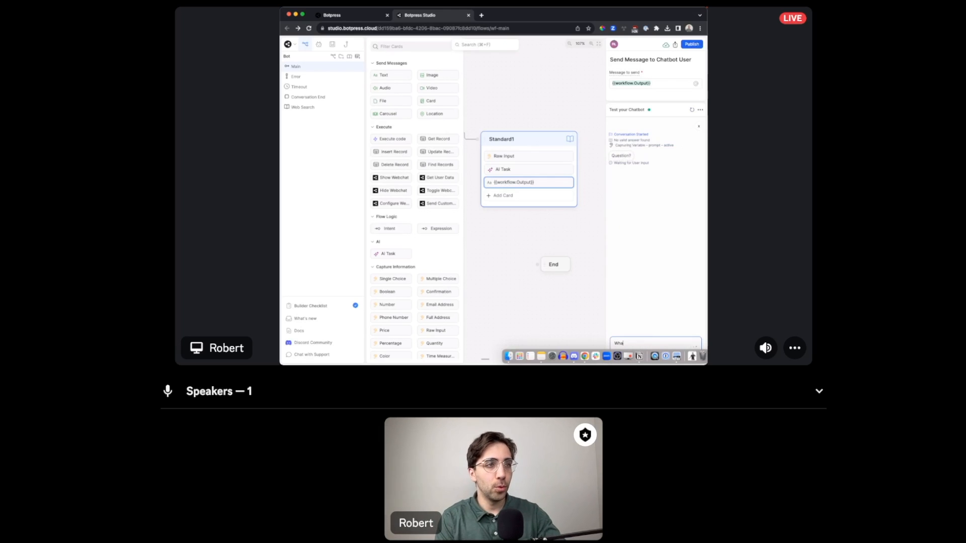
{"action": "type", "text": "t is Granblue Fantasy?"}
{"action": "key", "text": "Return"}
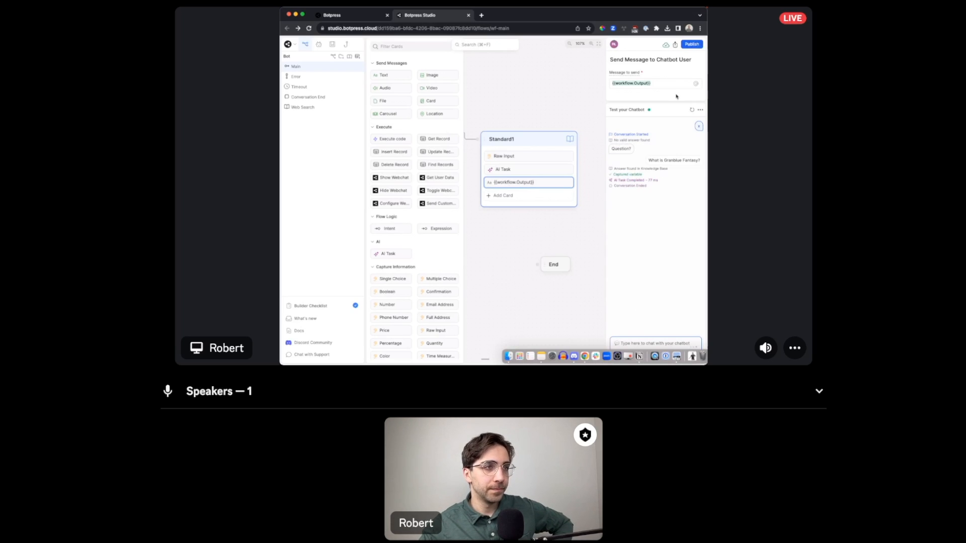
Step: Review the settings of the Text, AI Task and Raw Input cards against the test conversation log
{"action": "left_click", "coordinate": [560, 184]}
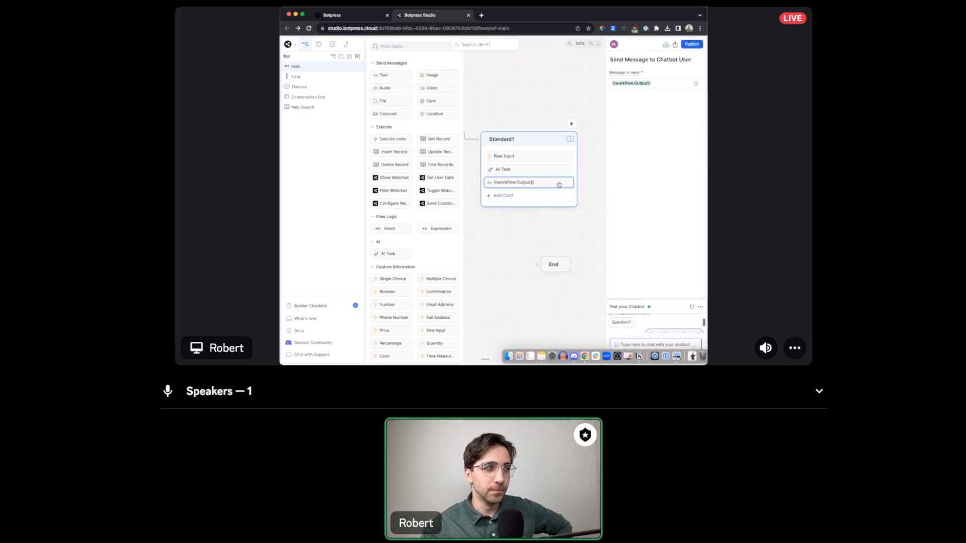
{"action": "left_click", "coordinate": [647, 318]}
{"action": "left_click_drag", "start_coordinate": [667, 43], "coordinate": [670, 140]}
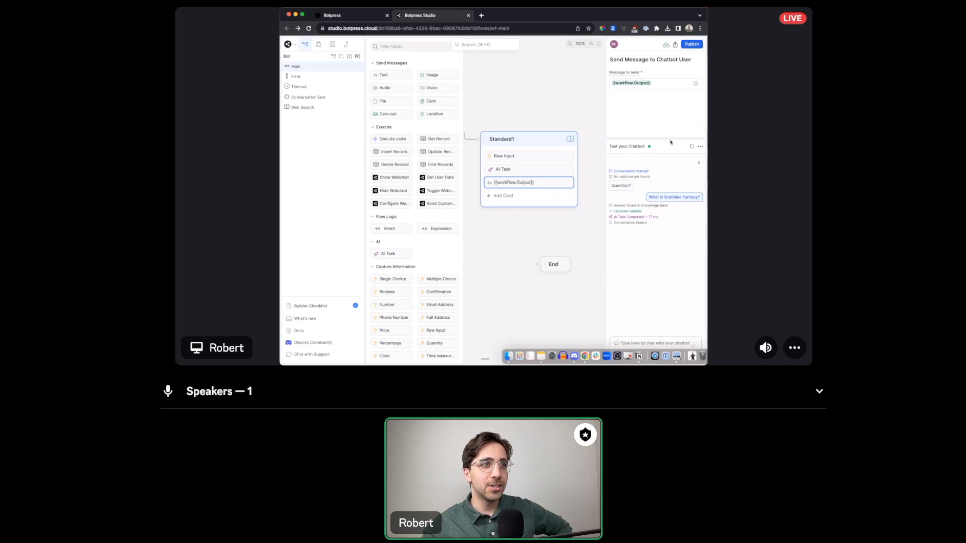
{"action": "left_click", "coordinate": [564, 168]}
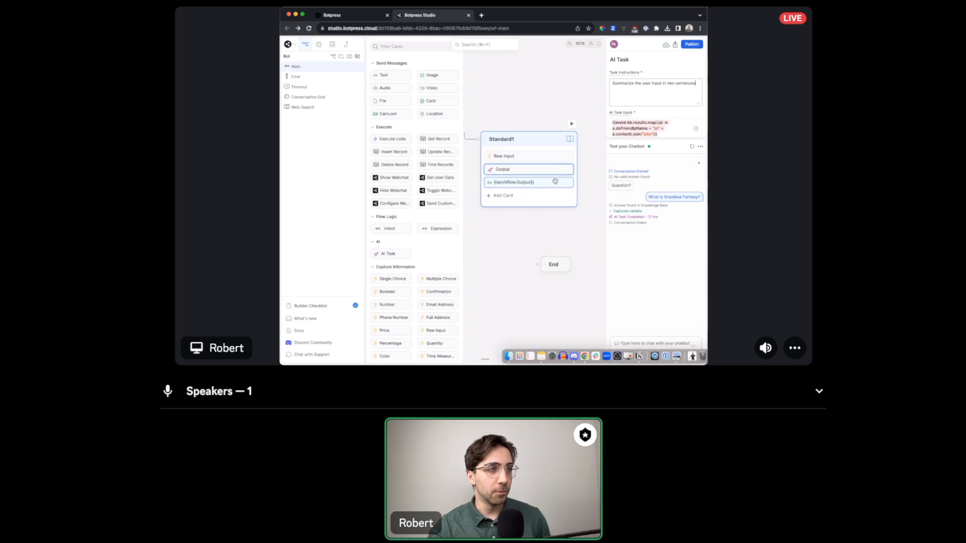
{"action": "left_click", "coordinate": [557, 183]}
{"action": "left_click", "coordinate": [560, 154]}
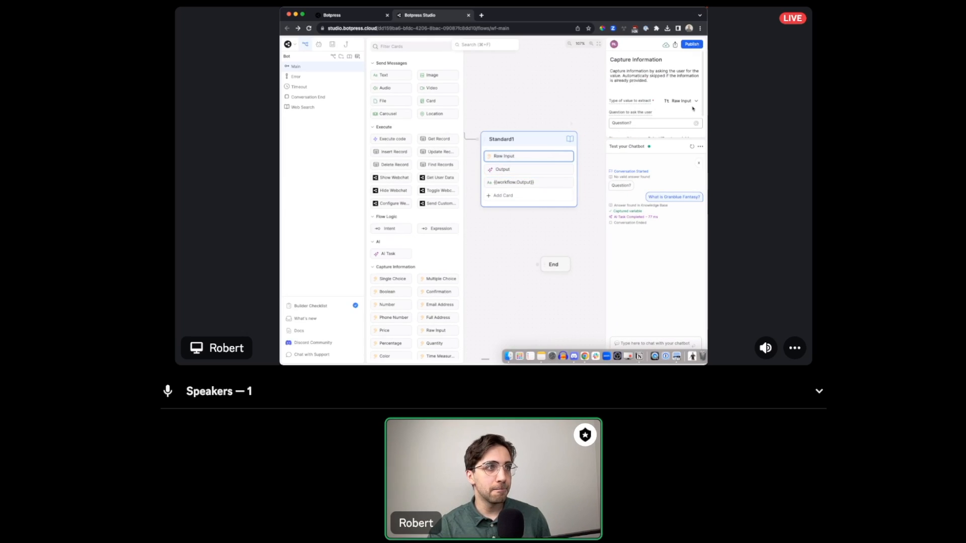
{"action": "left_click_drag", "start_coordinate": [649, 139], "coordinate": [668, 191]}
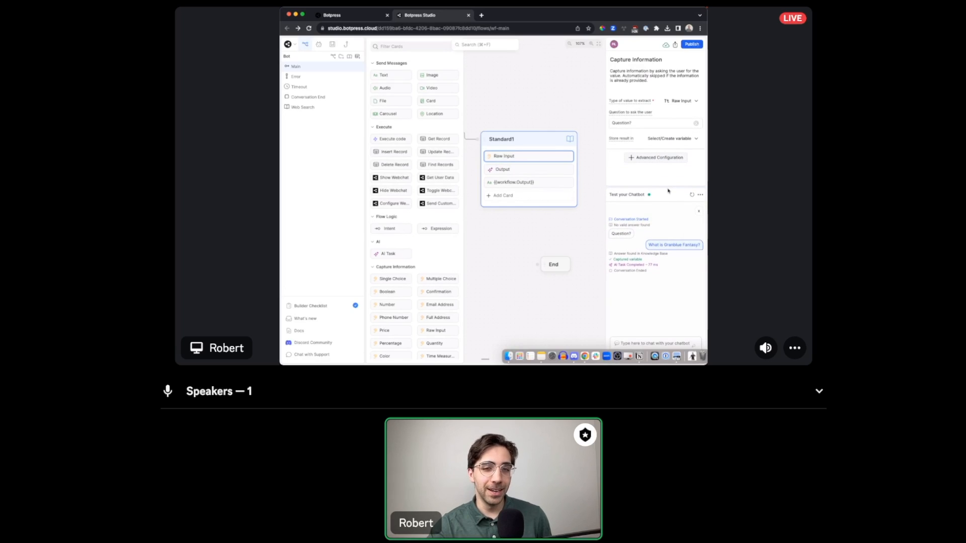
Step: Extend the AI Task card's instructions with "and store the answer in a variable called Output"
{"action": "left_click", "coordinate": [546, 183]}
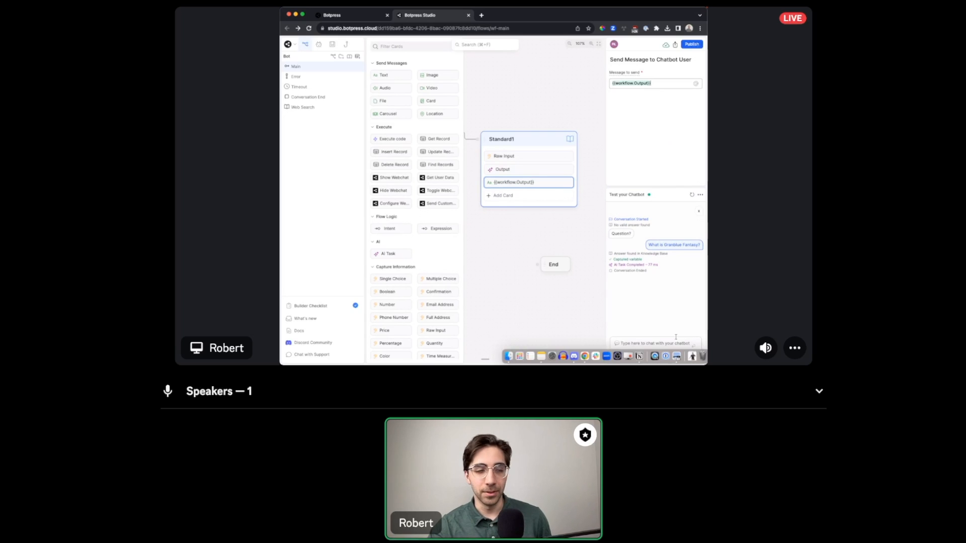
{"action": "left_click", "coordinate": [529, 170]}
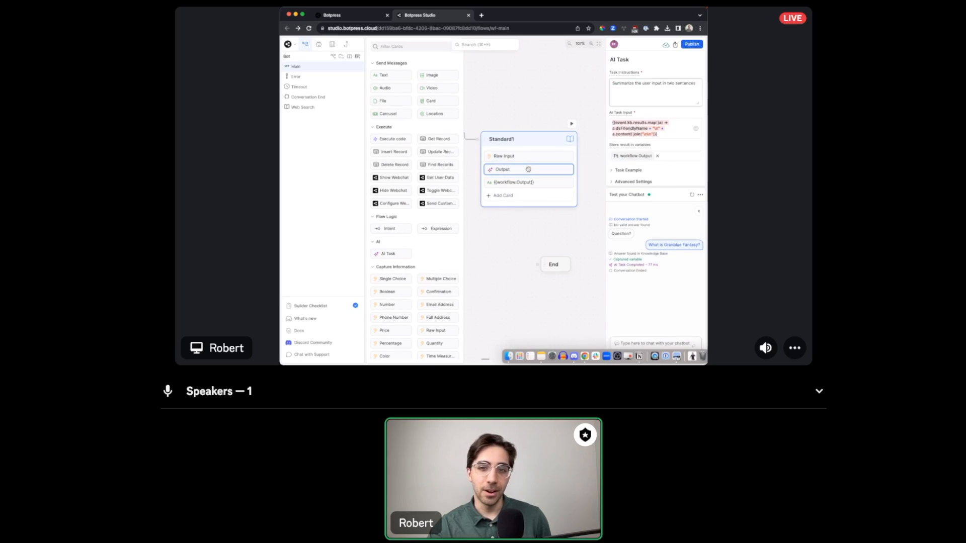
{"action": "left_click", "coordinate": [697, 84]}
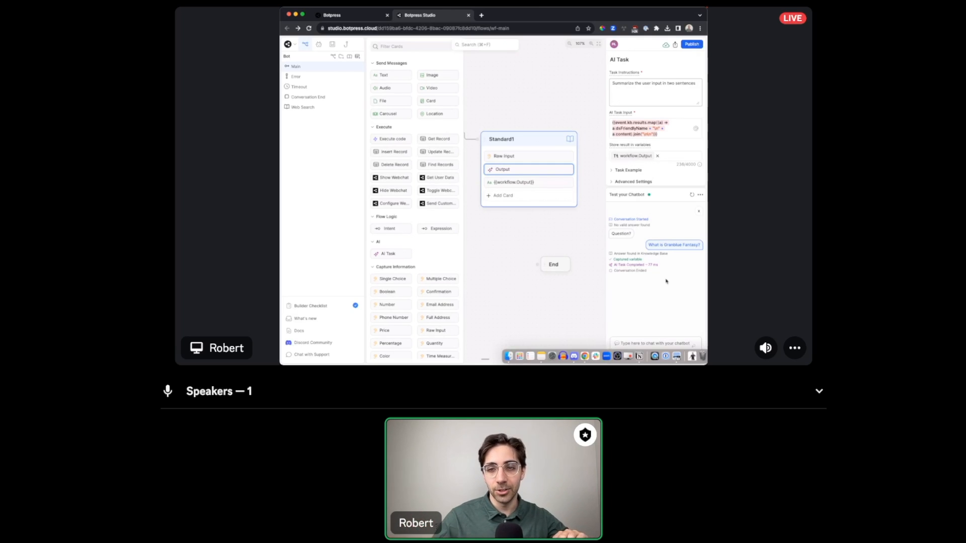
{"action": "type", "text": "and store the answer in a"}
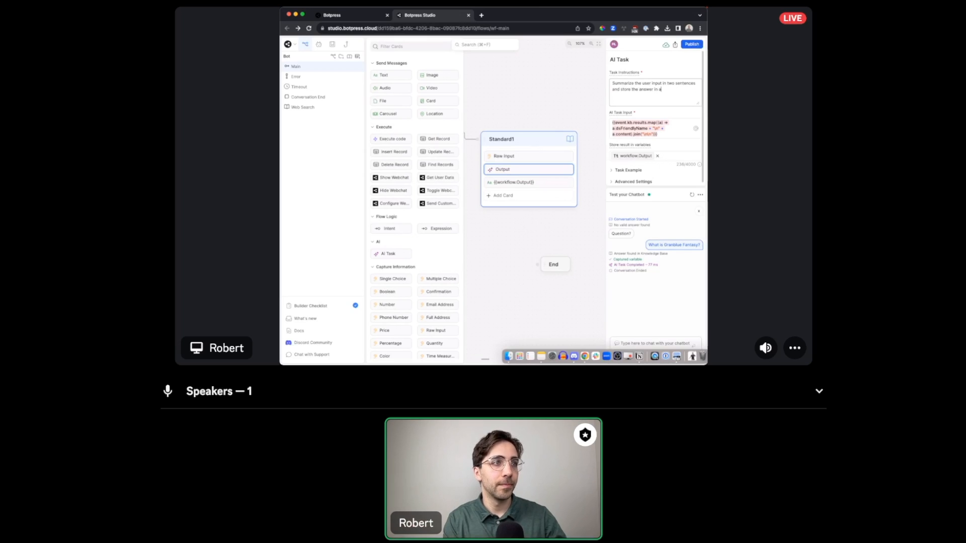
{"action": "type", "text": " variable called Output"}
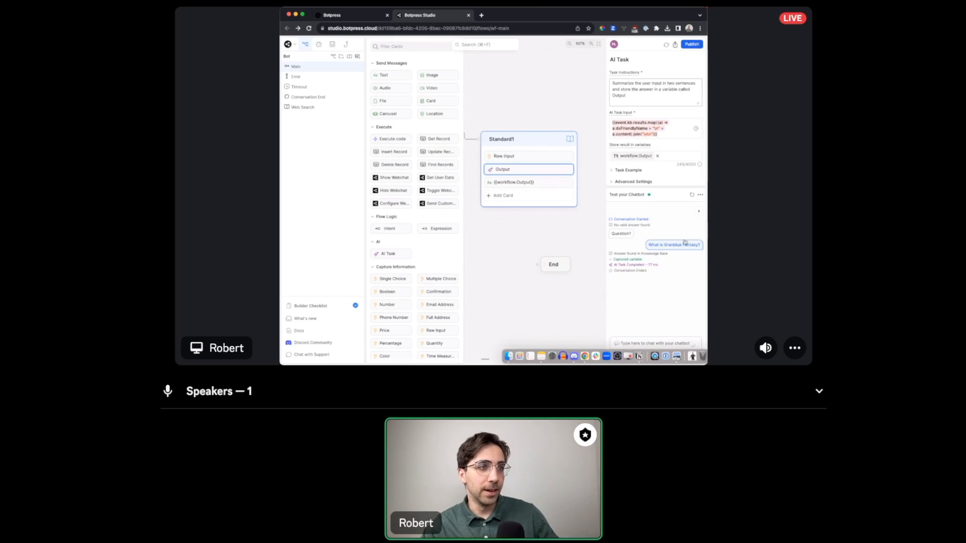
Step: Start a new test conversation and send "What is Granblue Fantasy?" to try the revised AI Task instructions
{"action": "left_click", "coordinate": [691, 195]}
{"action": "left_click", "coordinate": [666, 342]}
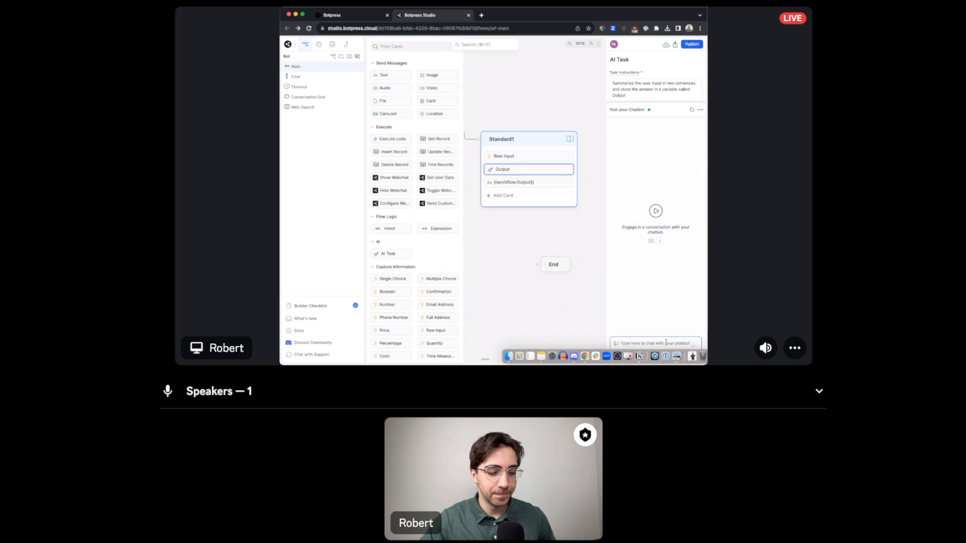
{"action": "type", "text": "What is Granblue Fantasy?"}
{"action": "key", "text": "Return"}
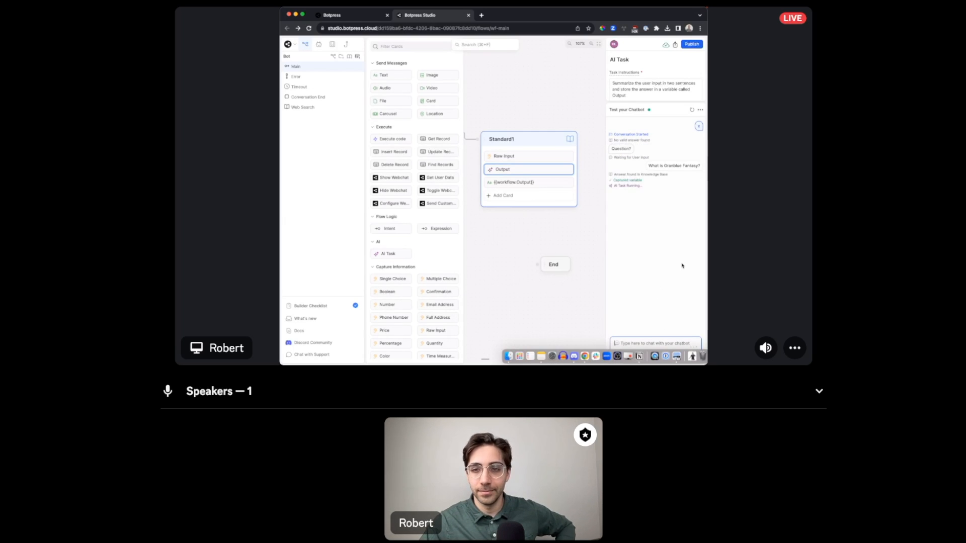